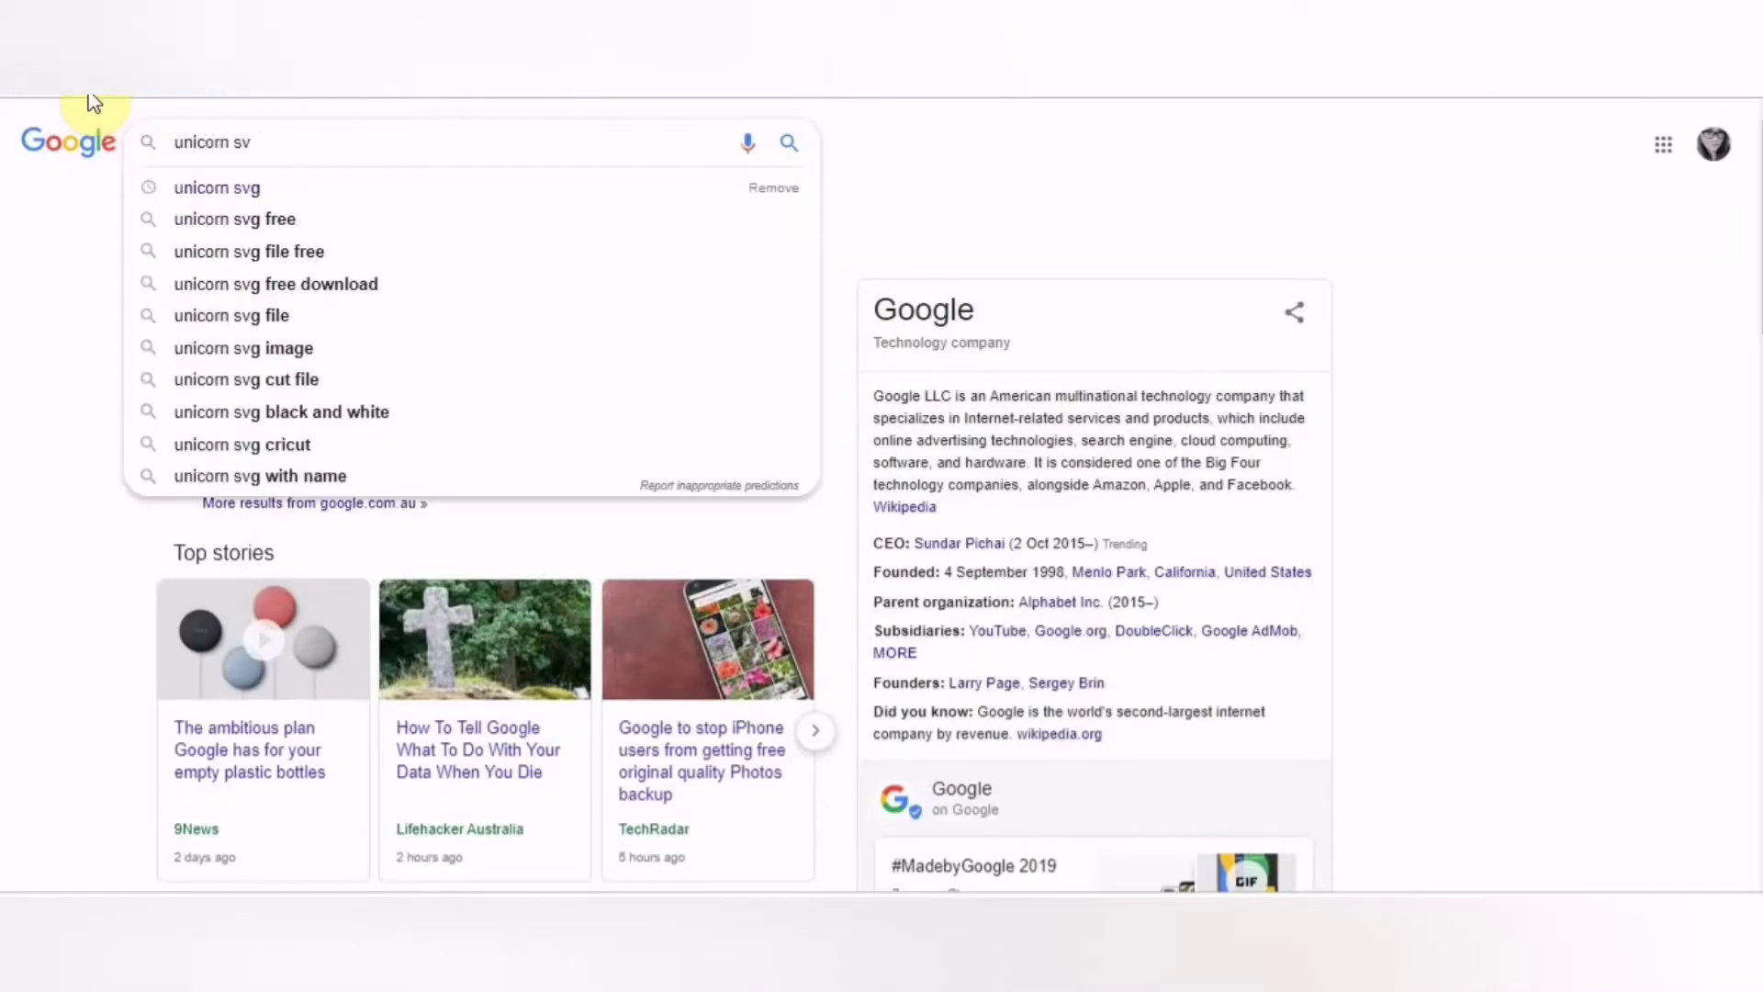
# Search Google for "unicorn png" and show only the image results.
pyautogui.write('png')
pyautogui.press('Return')
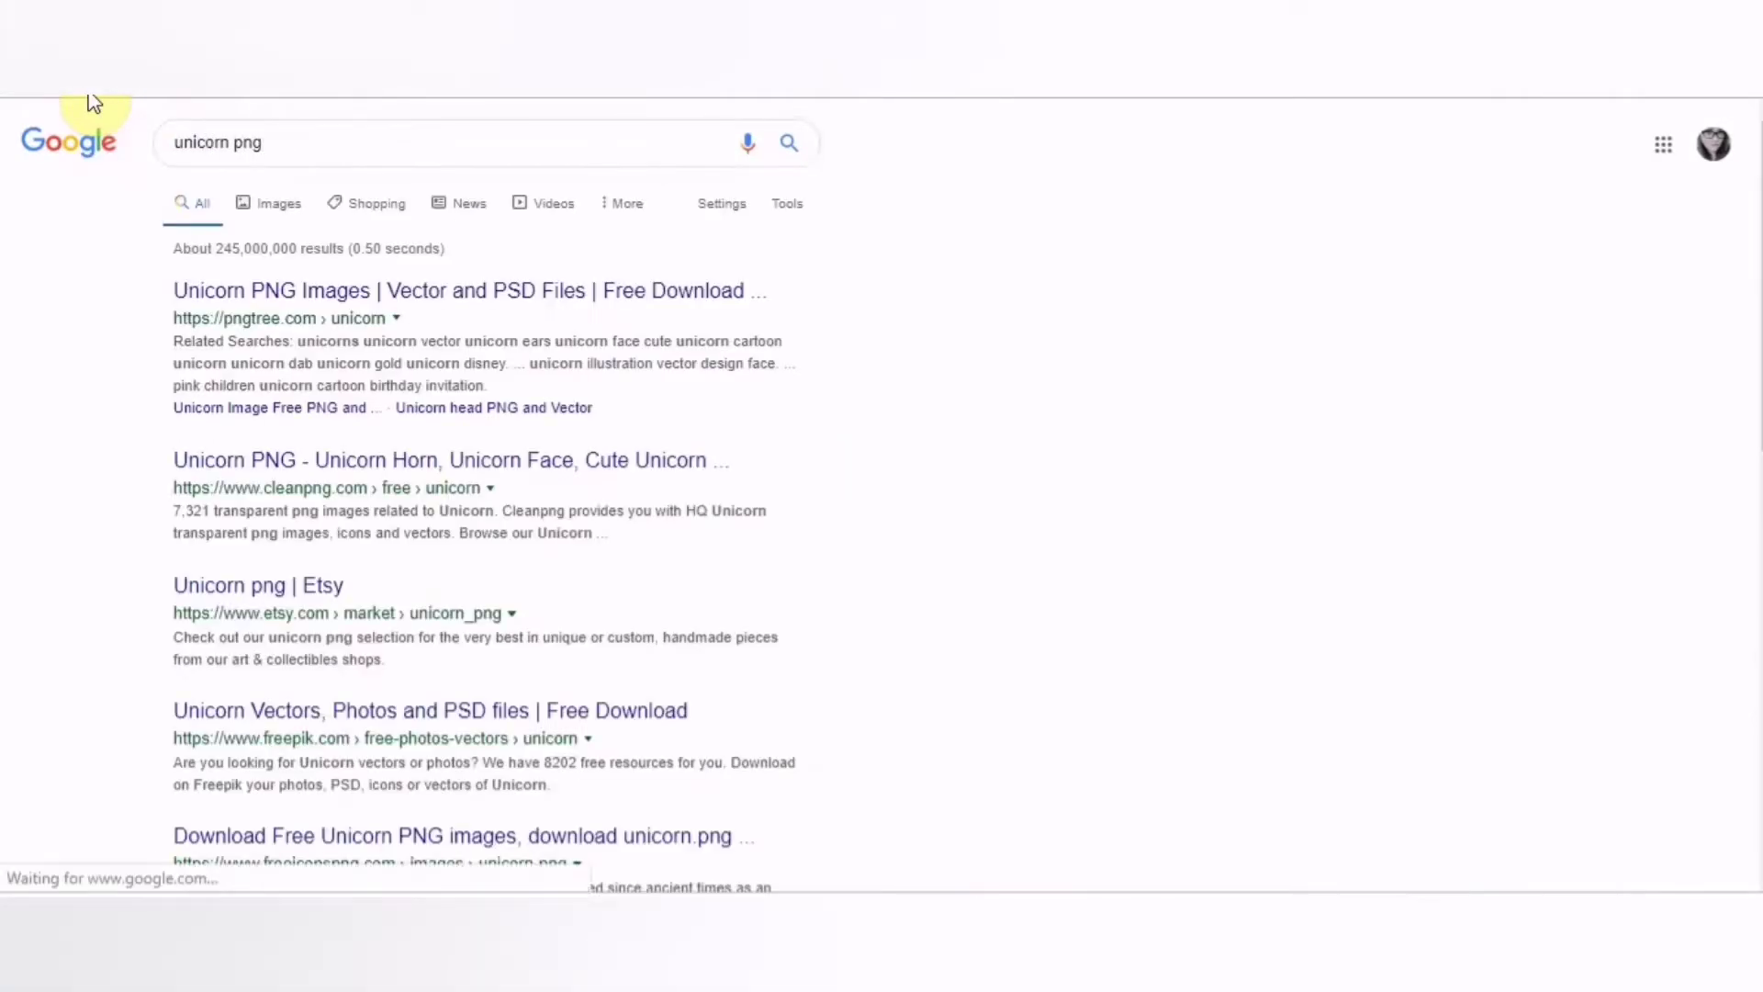
pyautogui.click(285, 211)
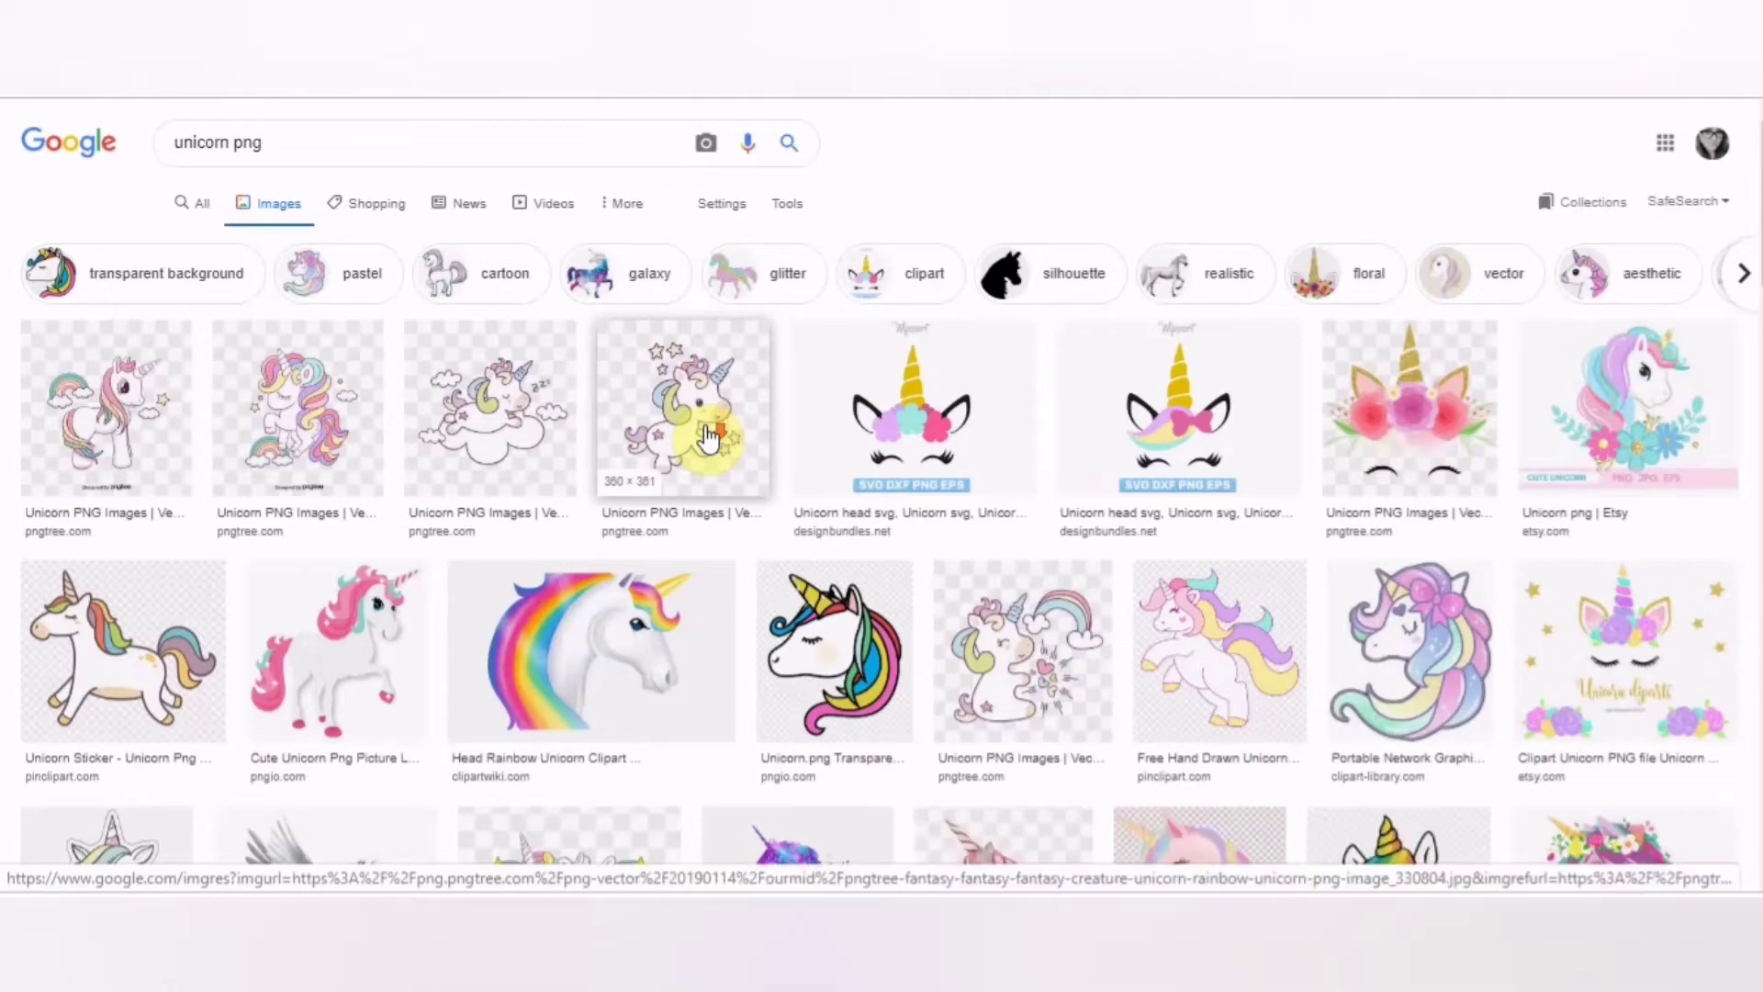
# Scroll the results and open the larger preview of the rainbow-maned unicorn.
pyautogui.scroll(-5, 707, 436)
pyautogui.scroll(-10, 707, 436)
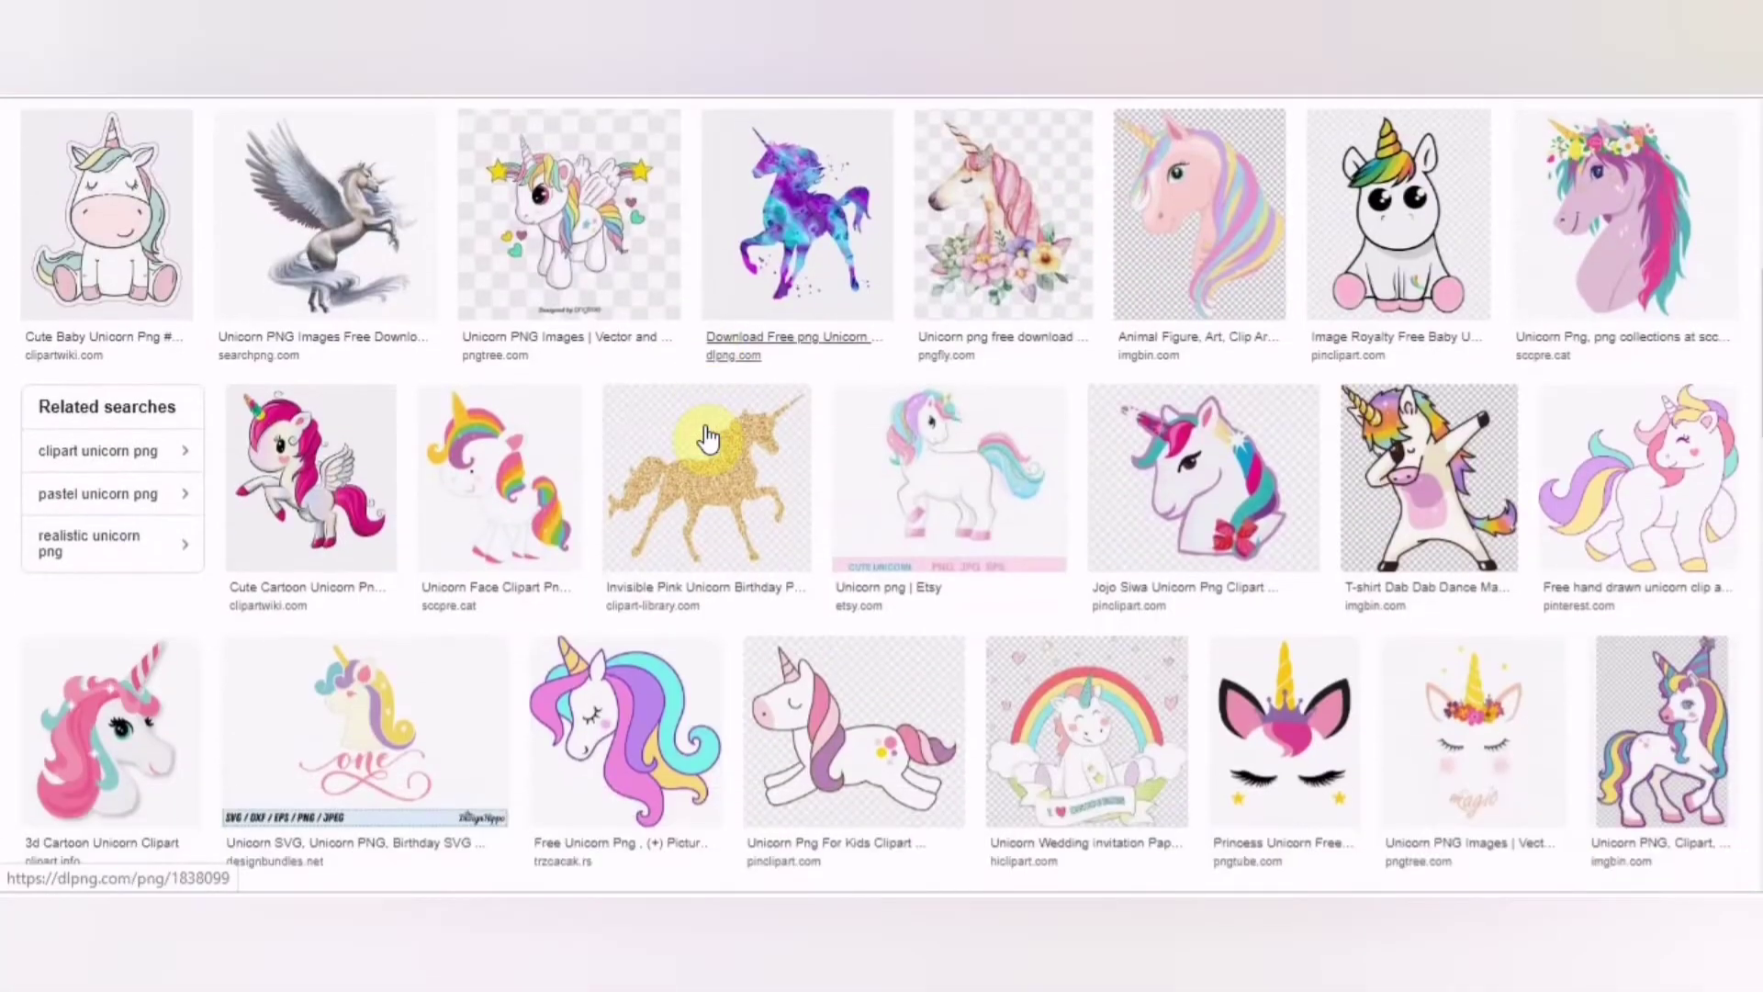
pyautogui.scroll(-8, 707, 436)
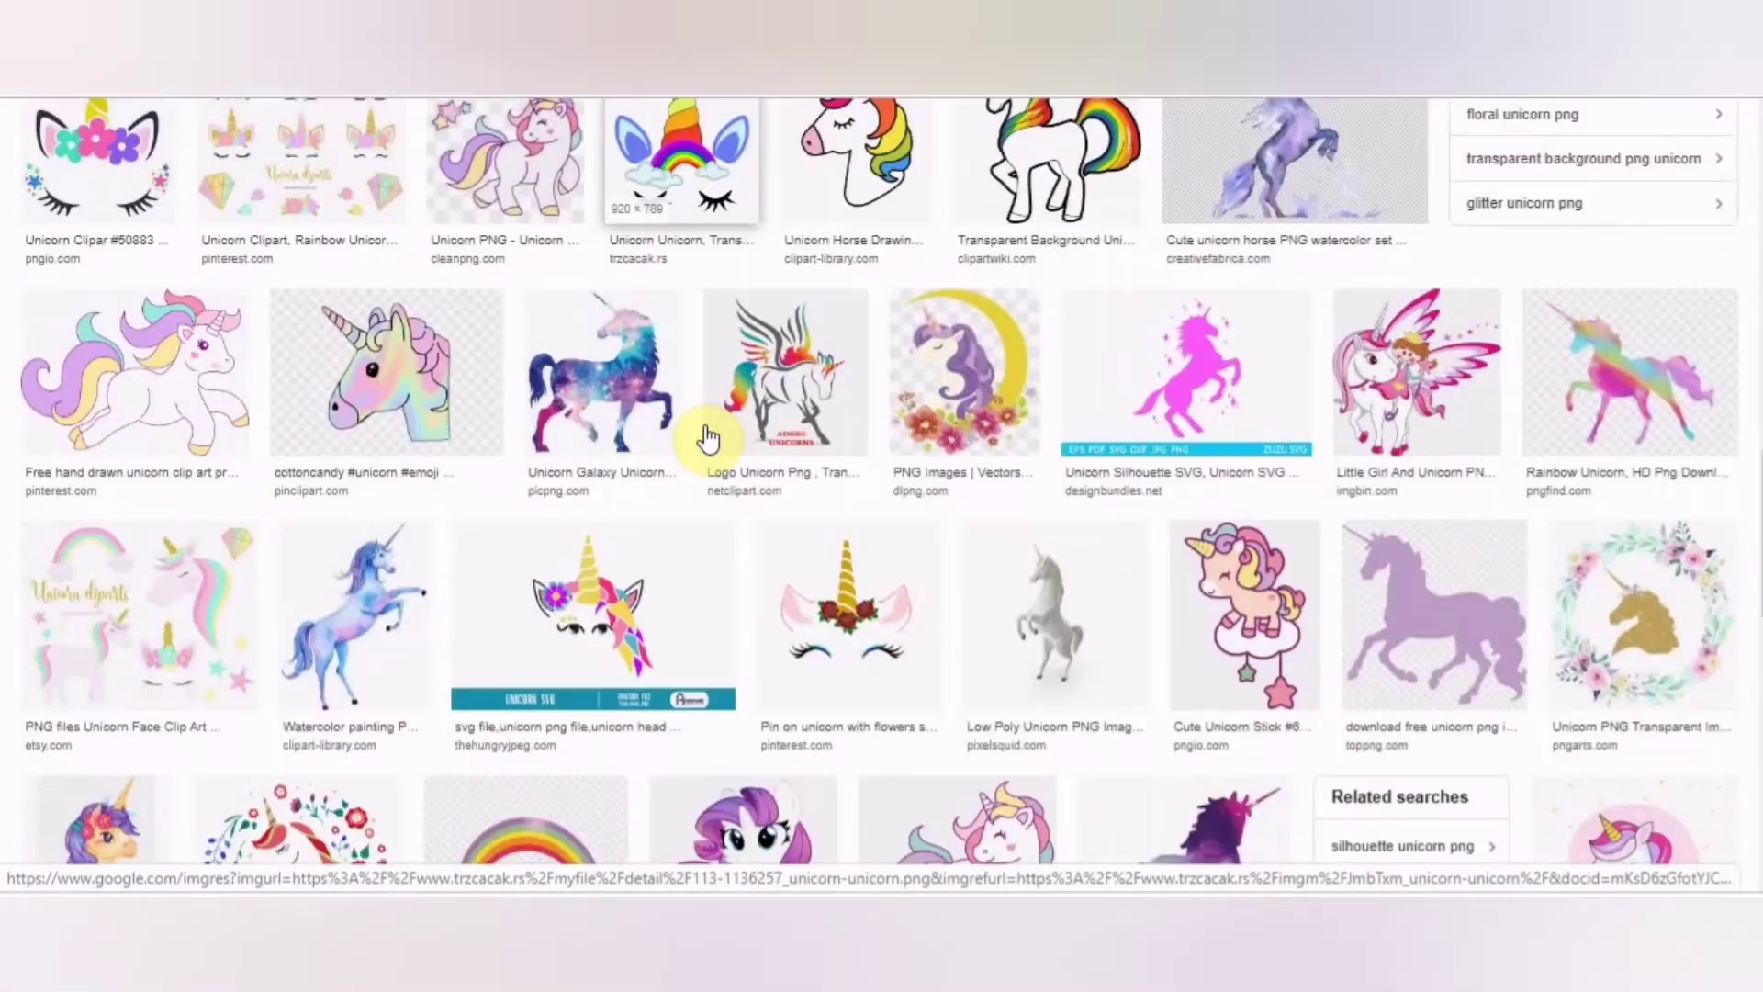
pyautogui.scroll(-17, 707, 439)
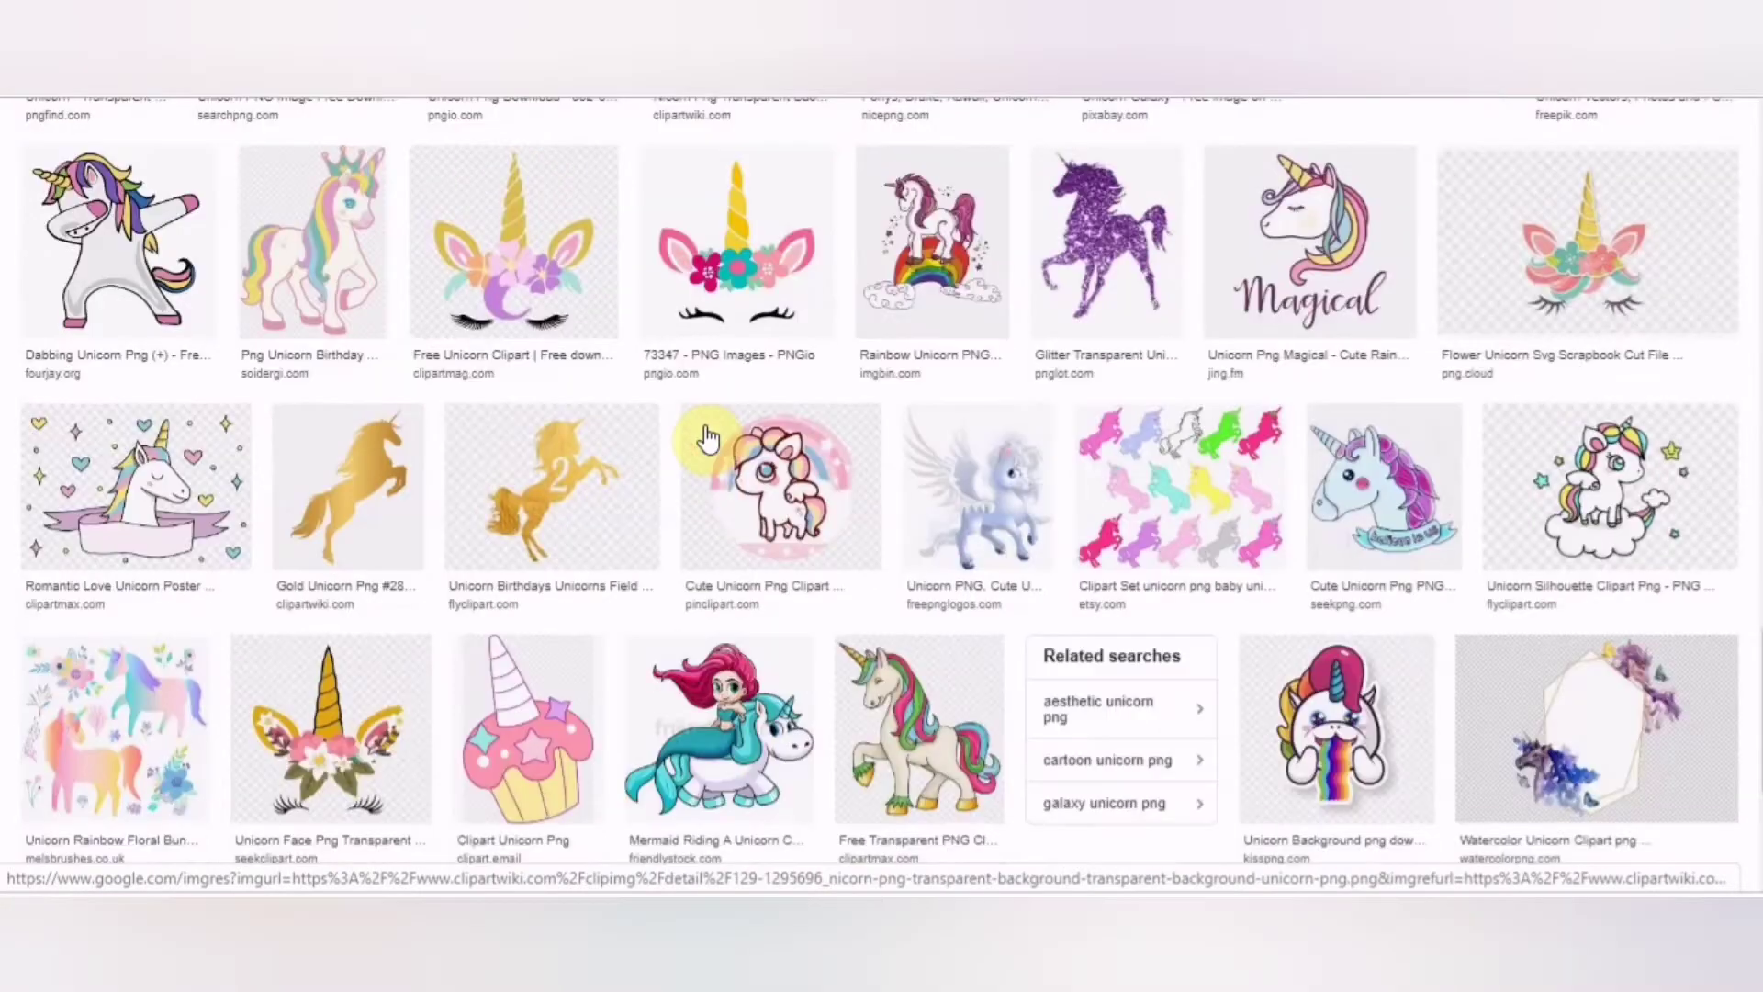
pyautogui.scroll(-11, 707, 438)
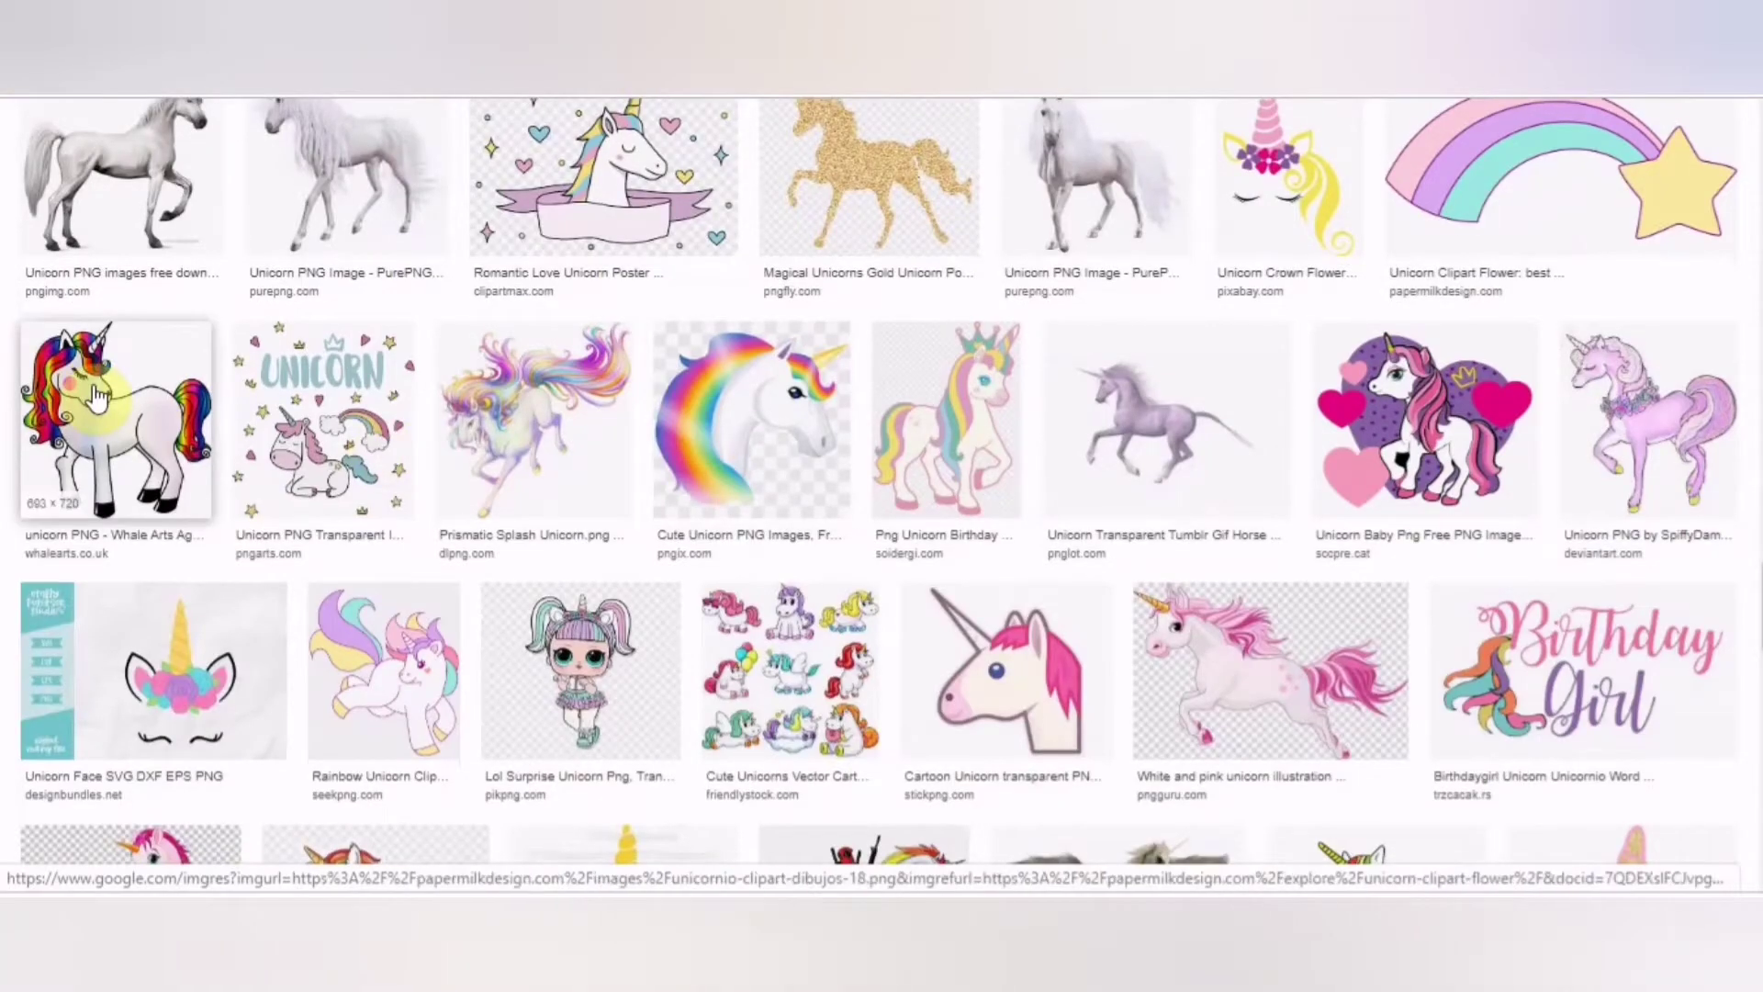
pyautogui.click(98, 397)
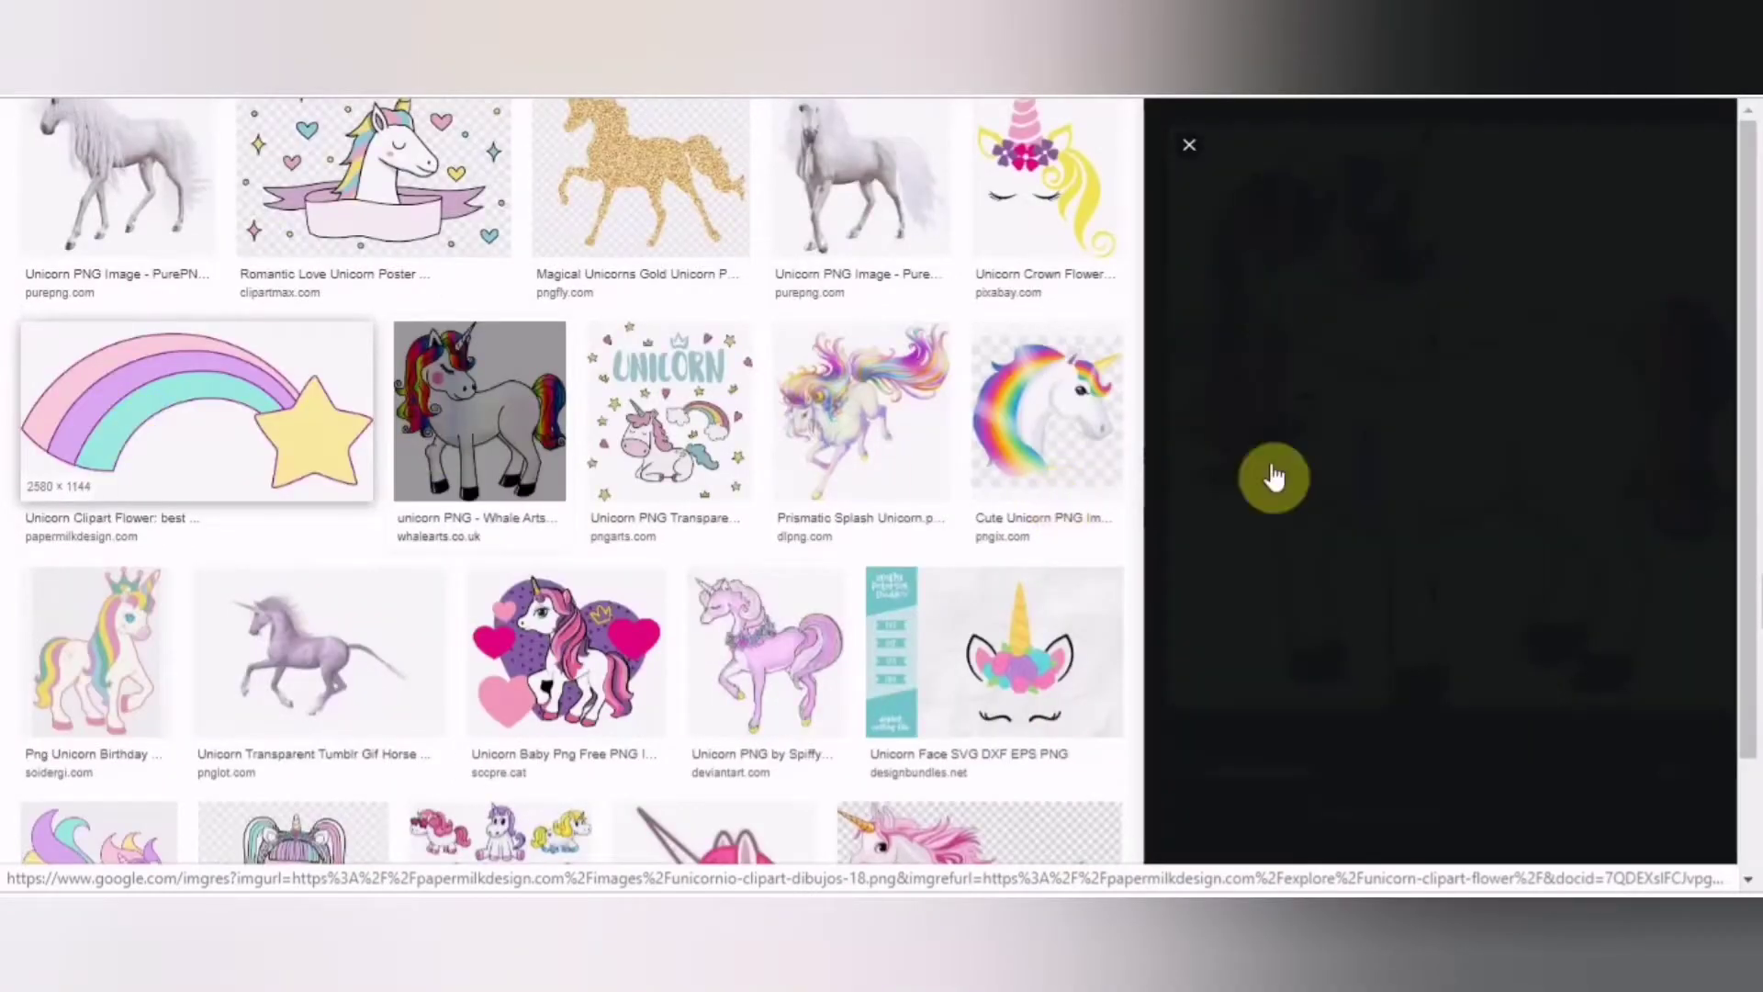
# Save the previewed rainbow unicorn as unicorn-PNG in the Unicorn Stickers folder.
pyautogui.rightClick(1421, 429)
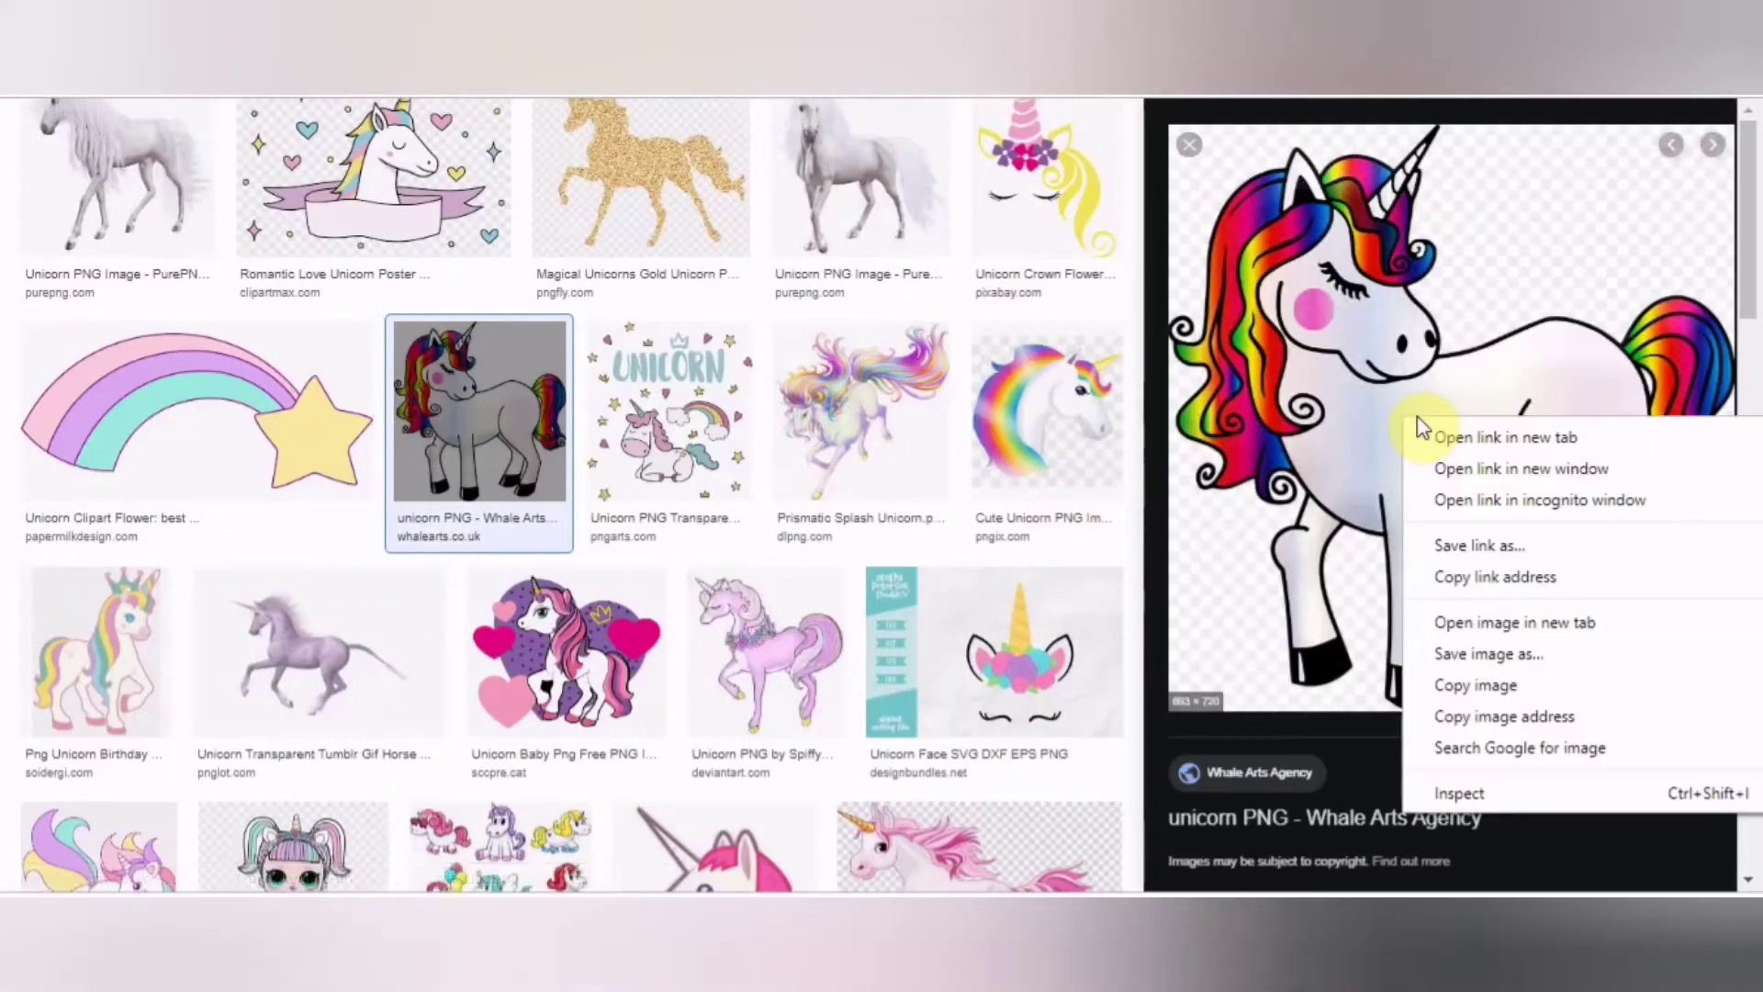
pyautogui.click(1450, 655)
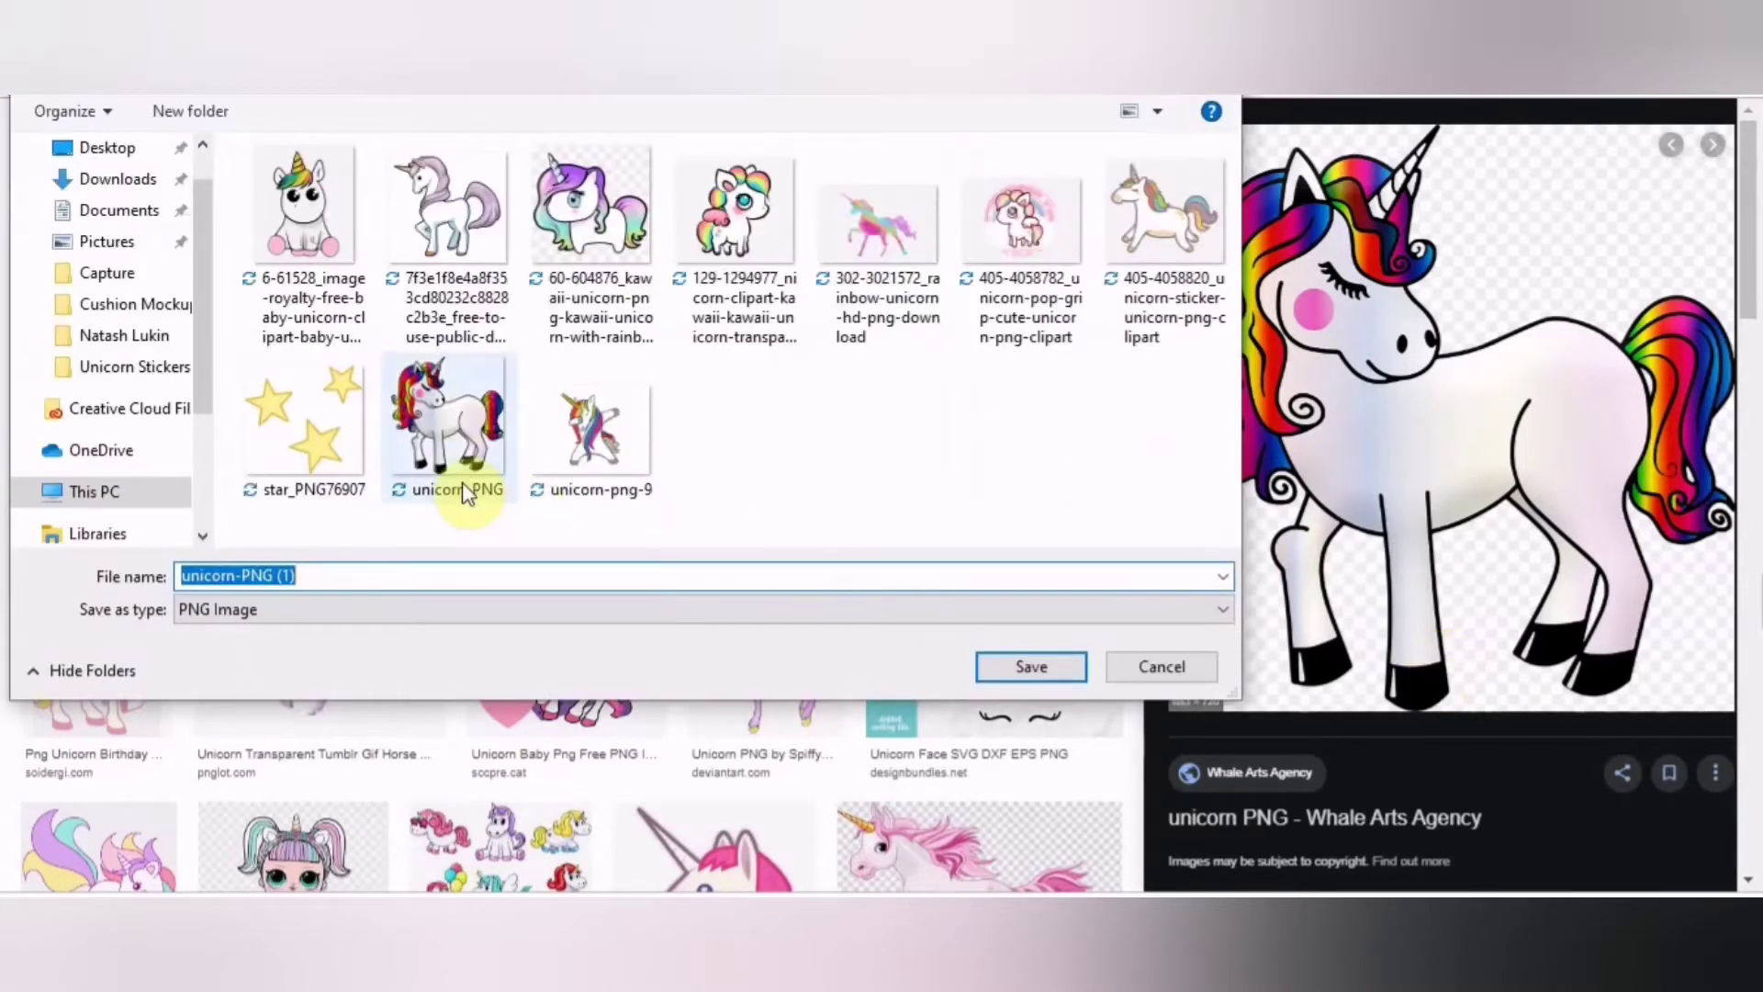
pyautogui.click(450, 441)
pyautogui.click(1147, 675)
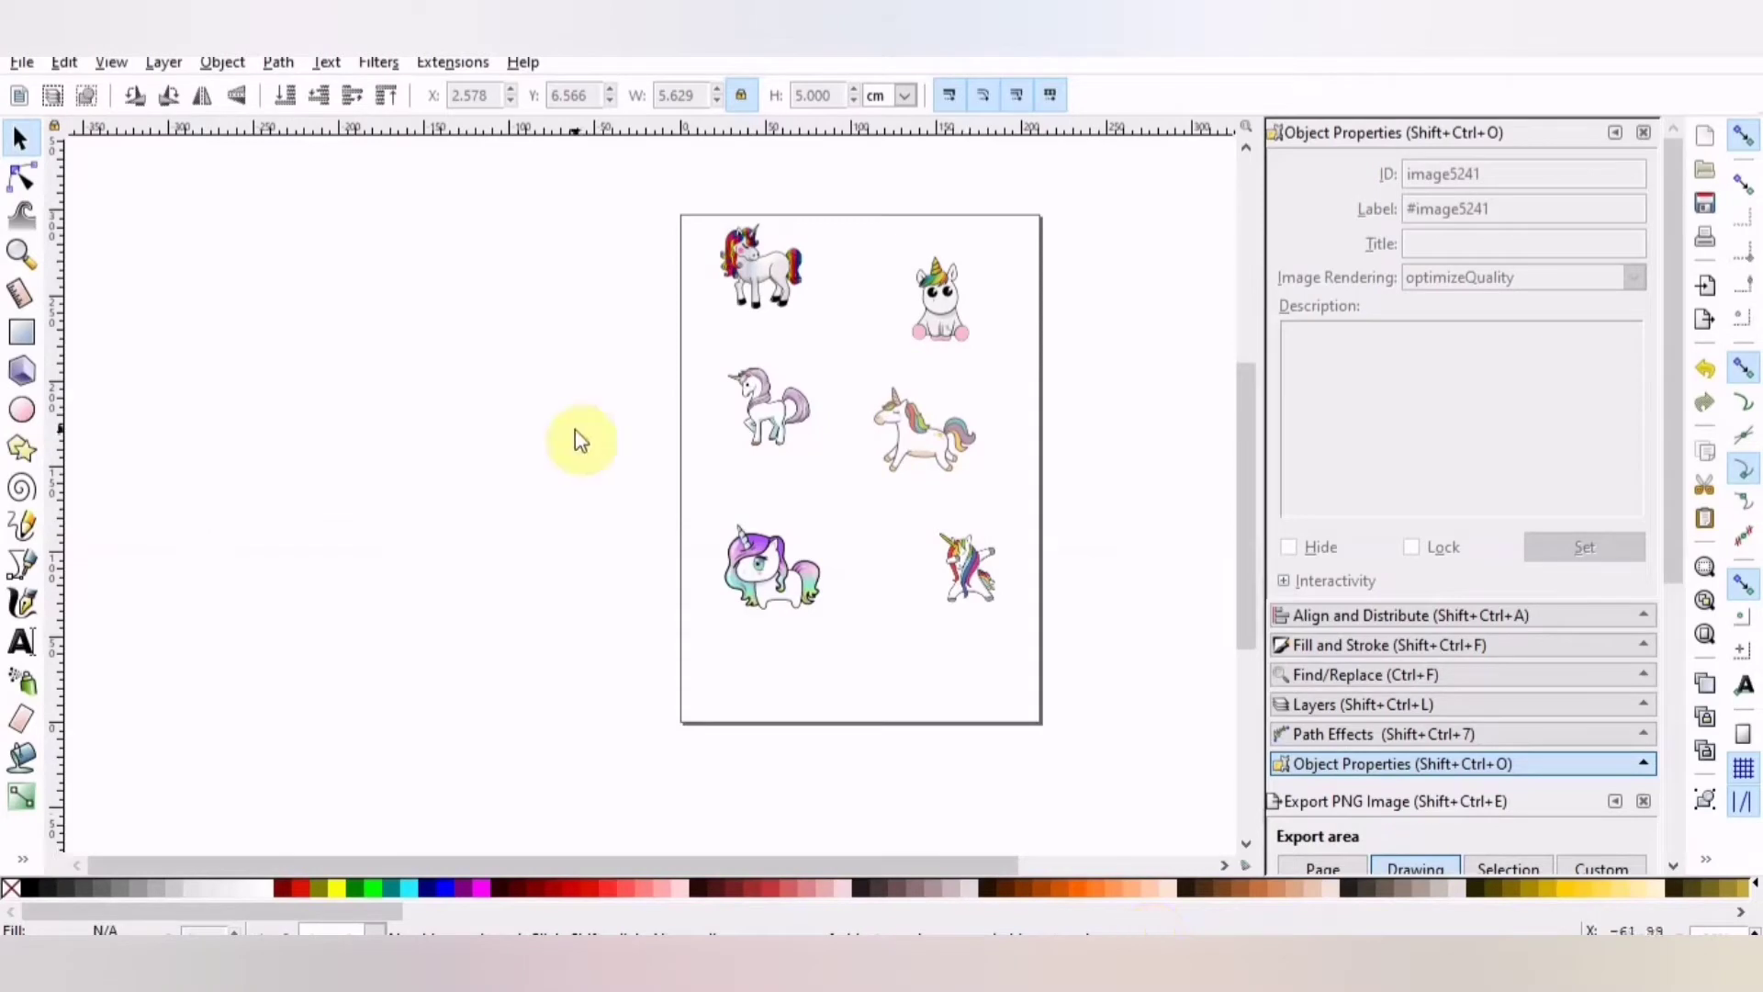
# Import unicorn-PNG from Unicorn Stickers into the sheet as an embedded bitmap.
pyautogui.click(27, 67)
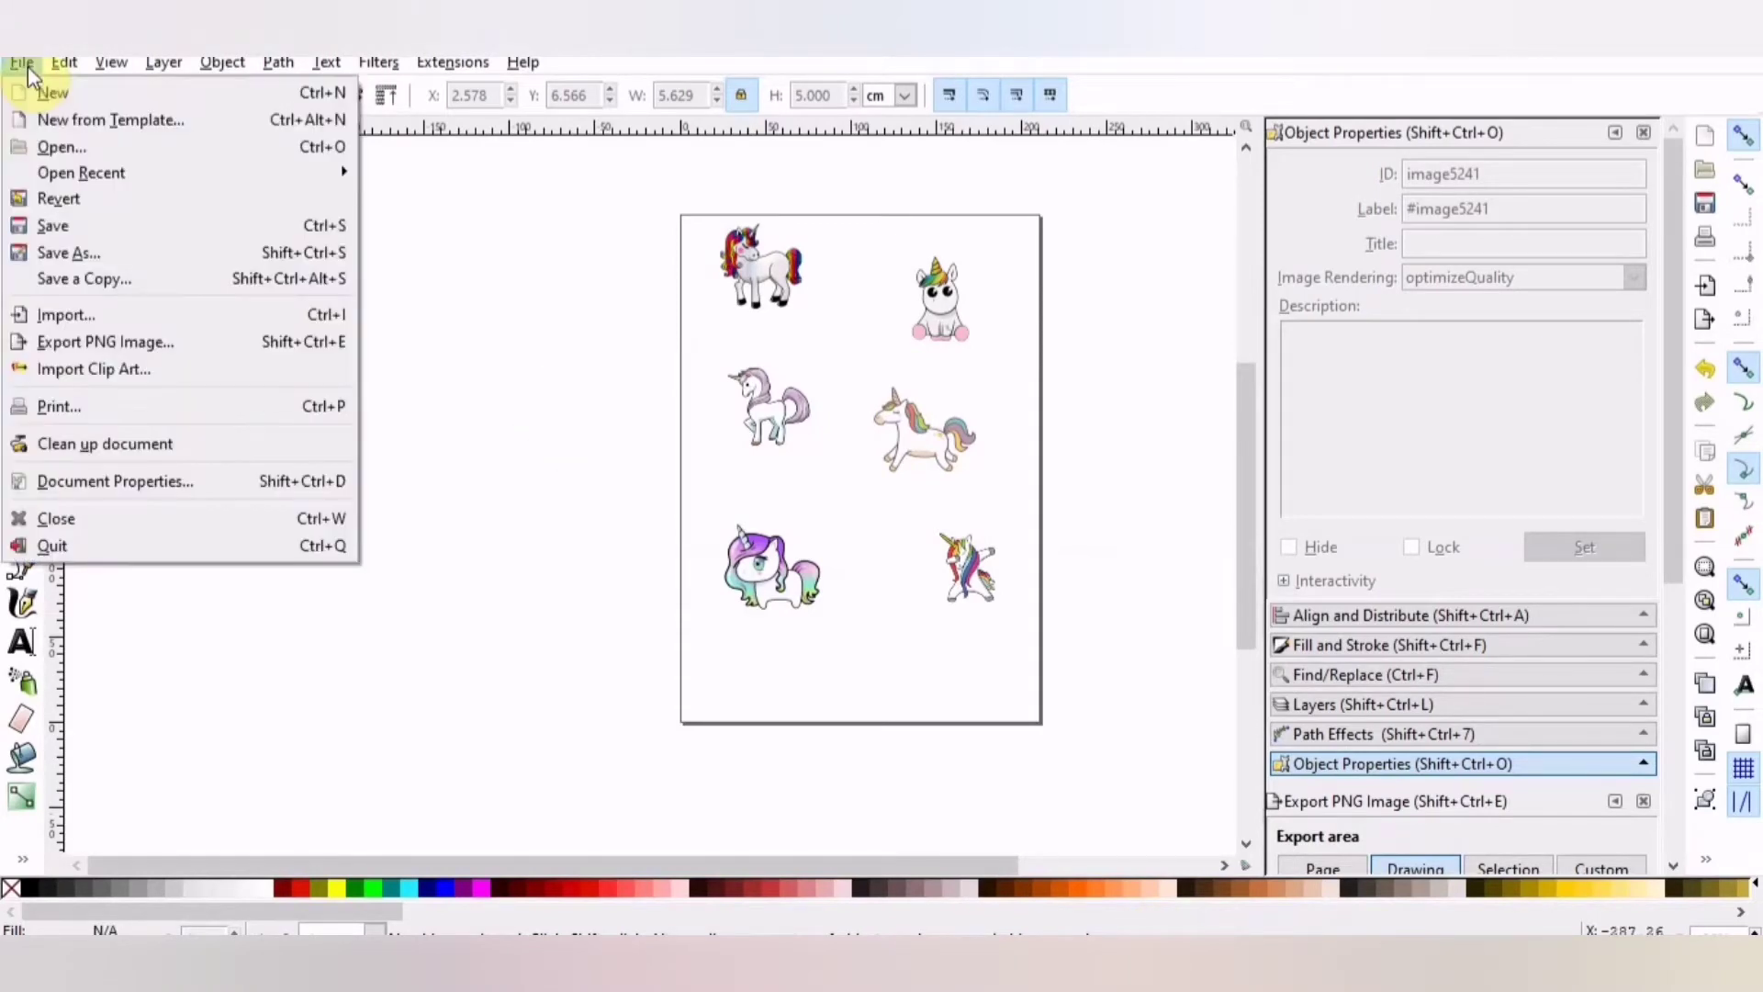
pyautogui.click(63, 315)
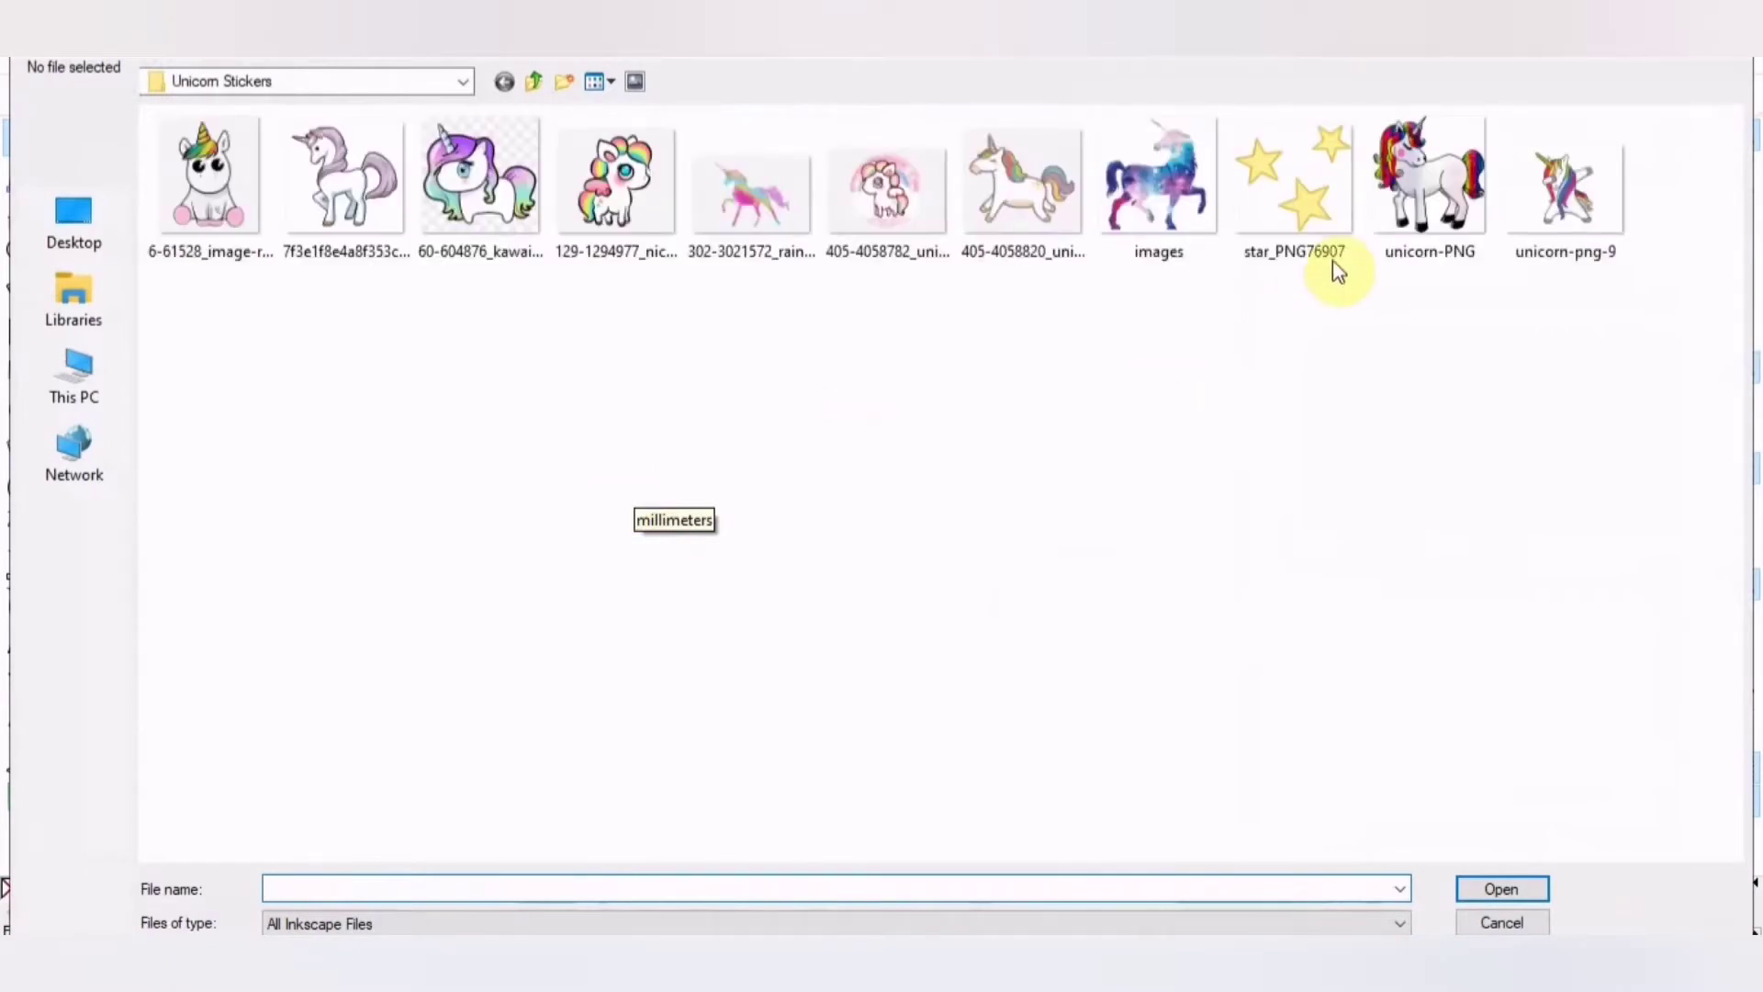
pyautogui.click(1402, 213)
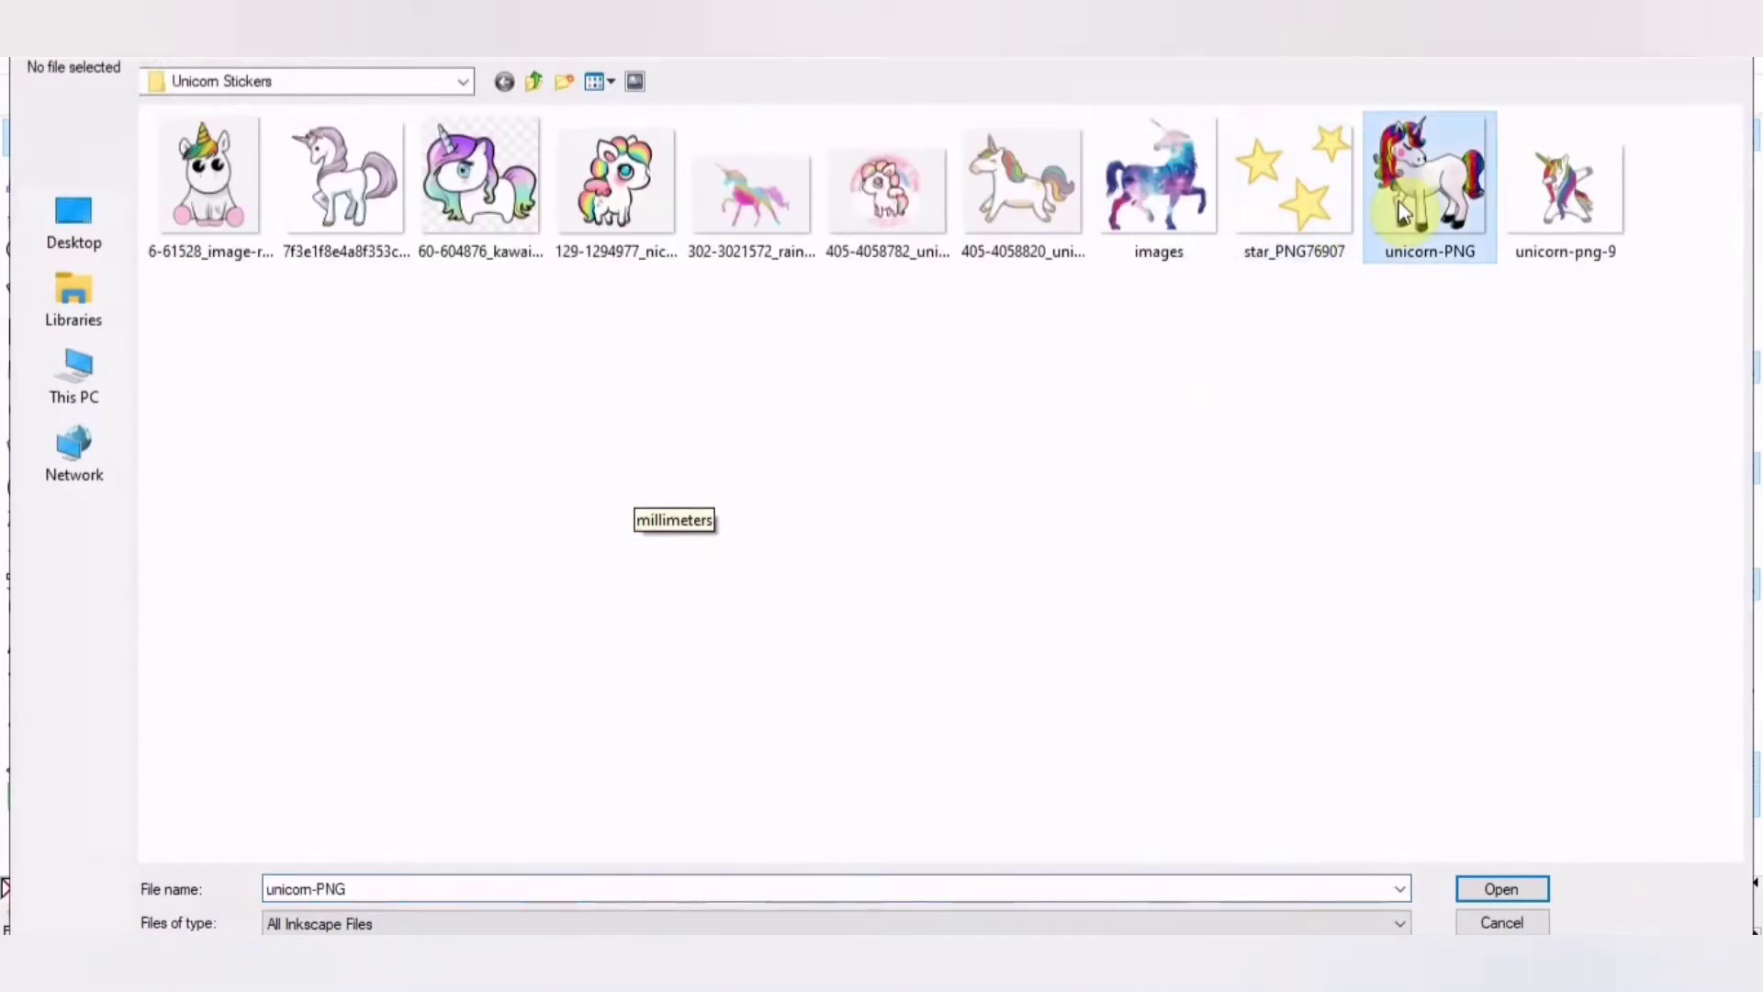
pyautogui.click(1485, 876)
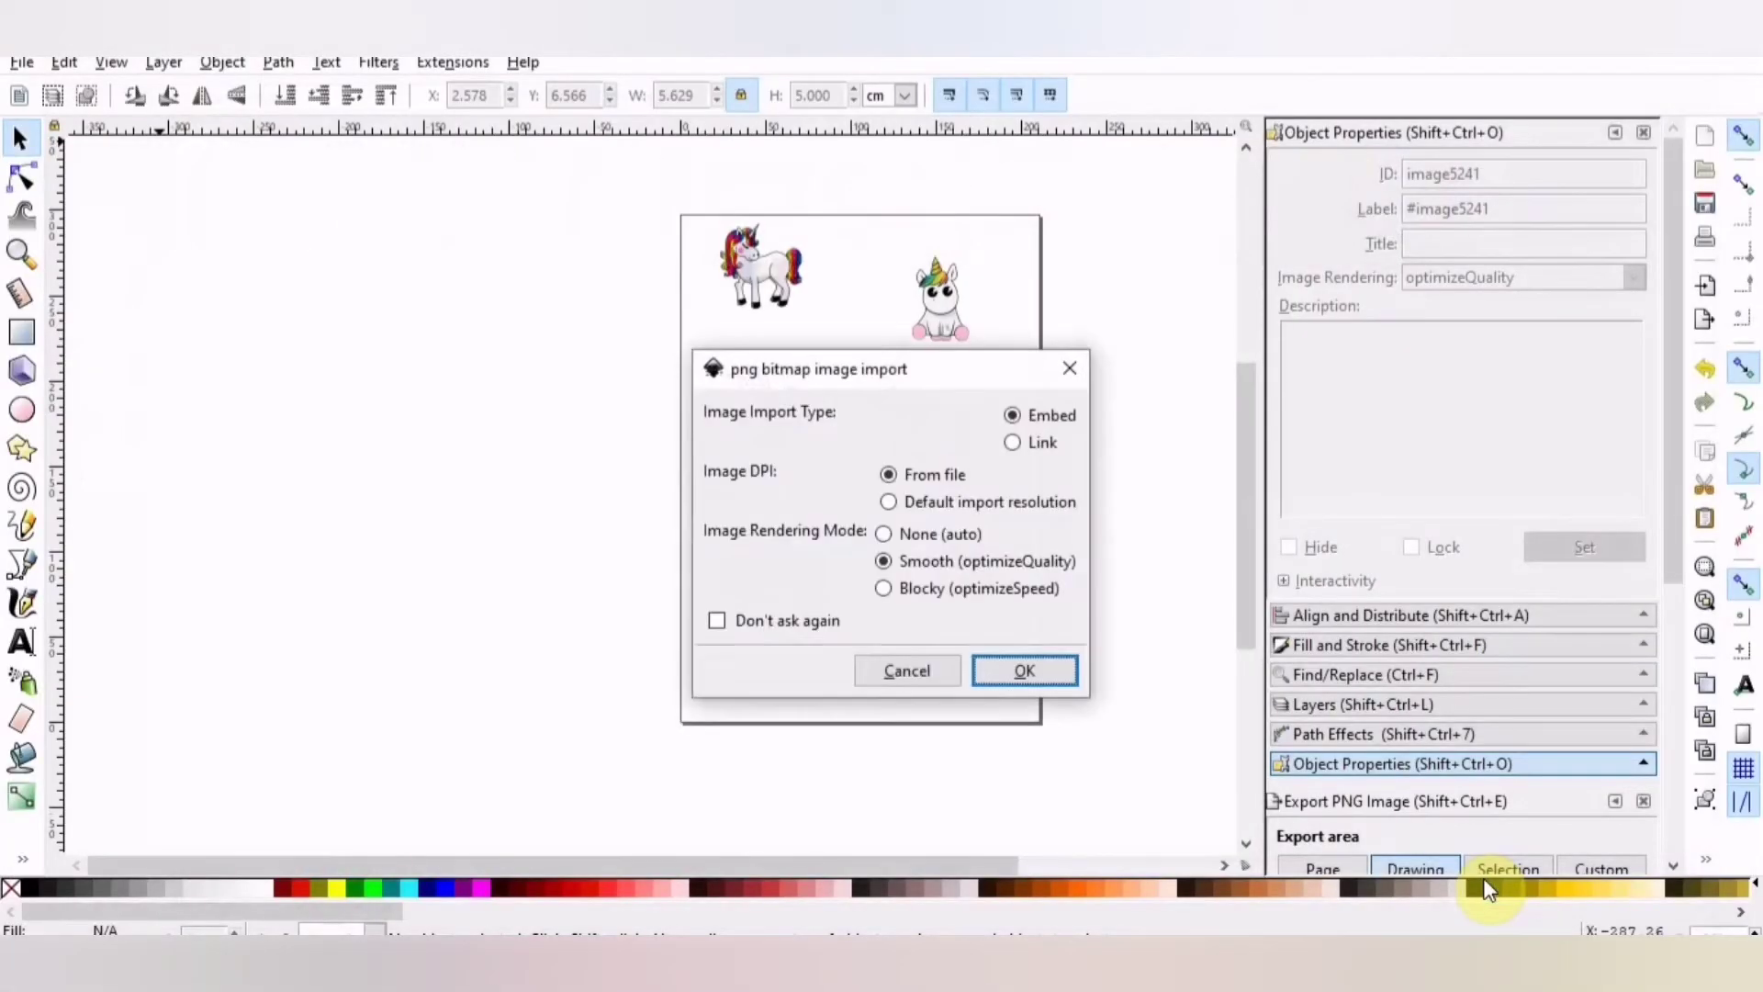
pyautogui.click(1046, 680)
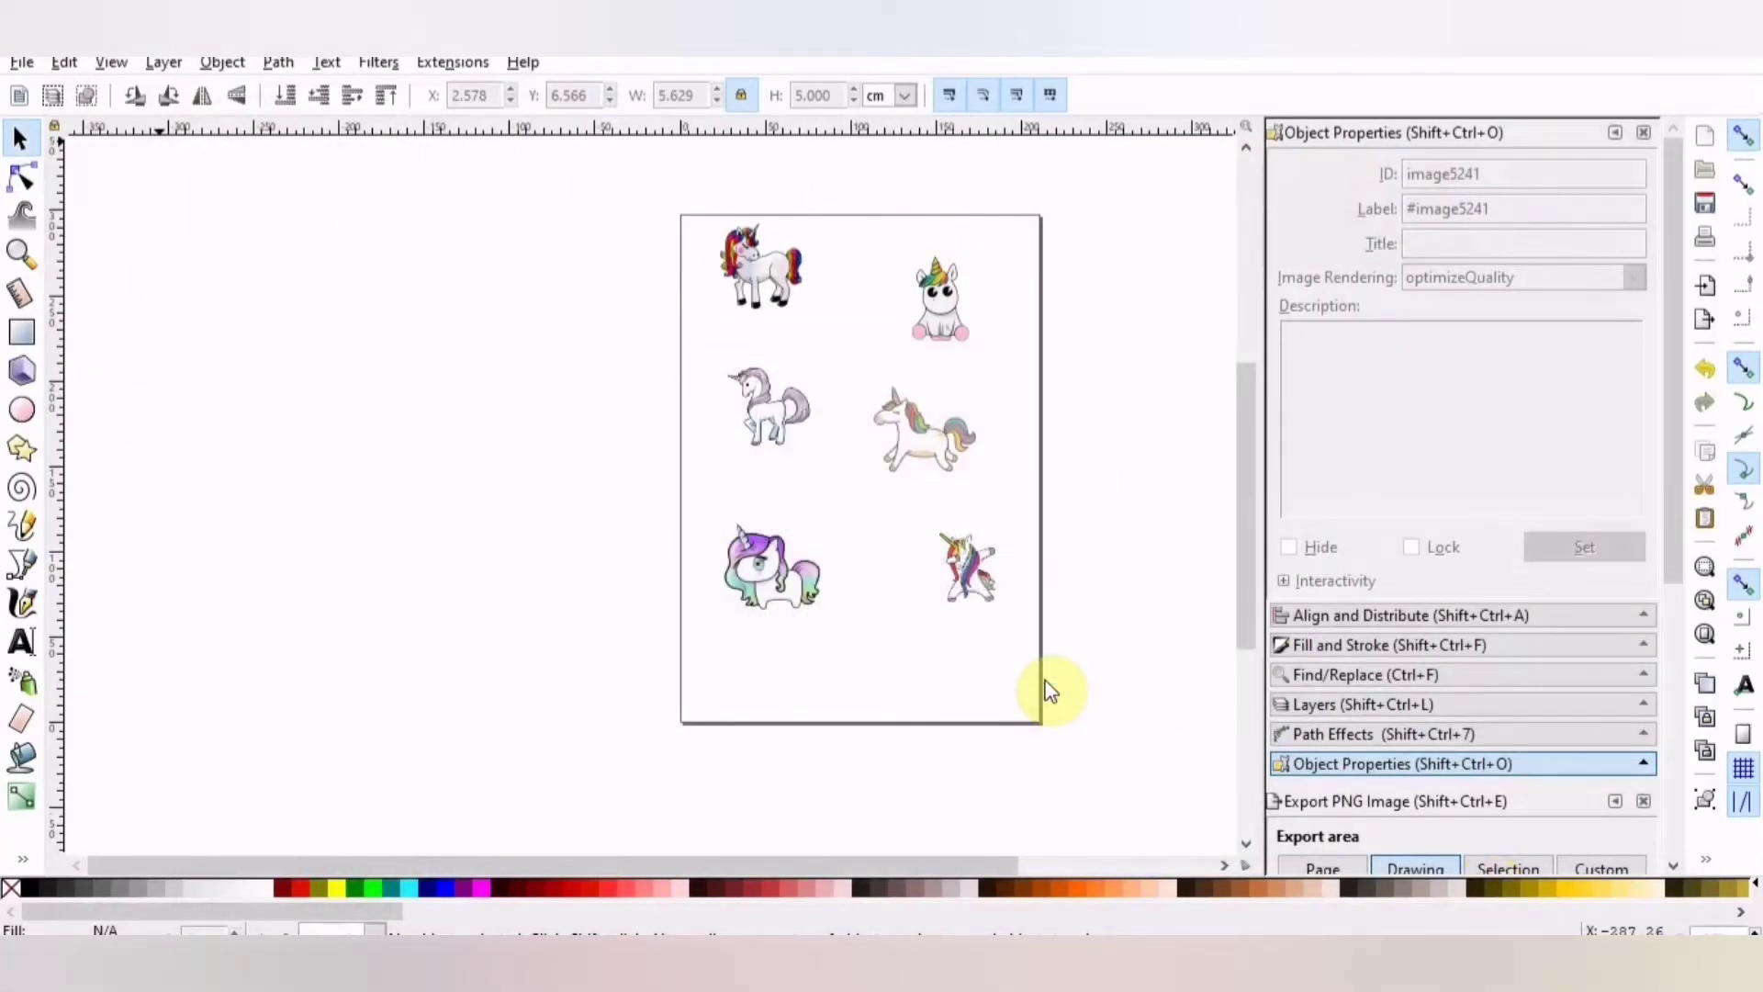
# Resize the rainbow unicorn to 5 cm tall (4.812 cm wide) and place it in the bottom gap.
pyautogui.moveTo(1044, 692); pyautogui.dragTo(896, 667)
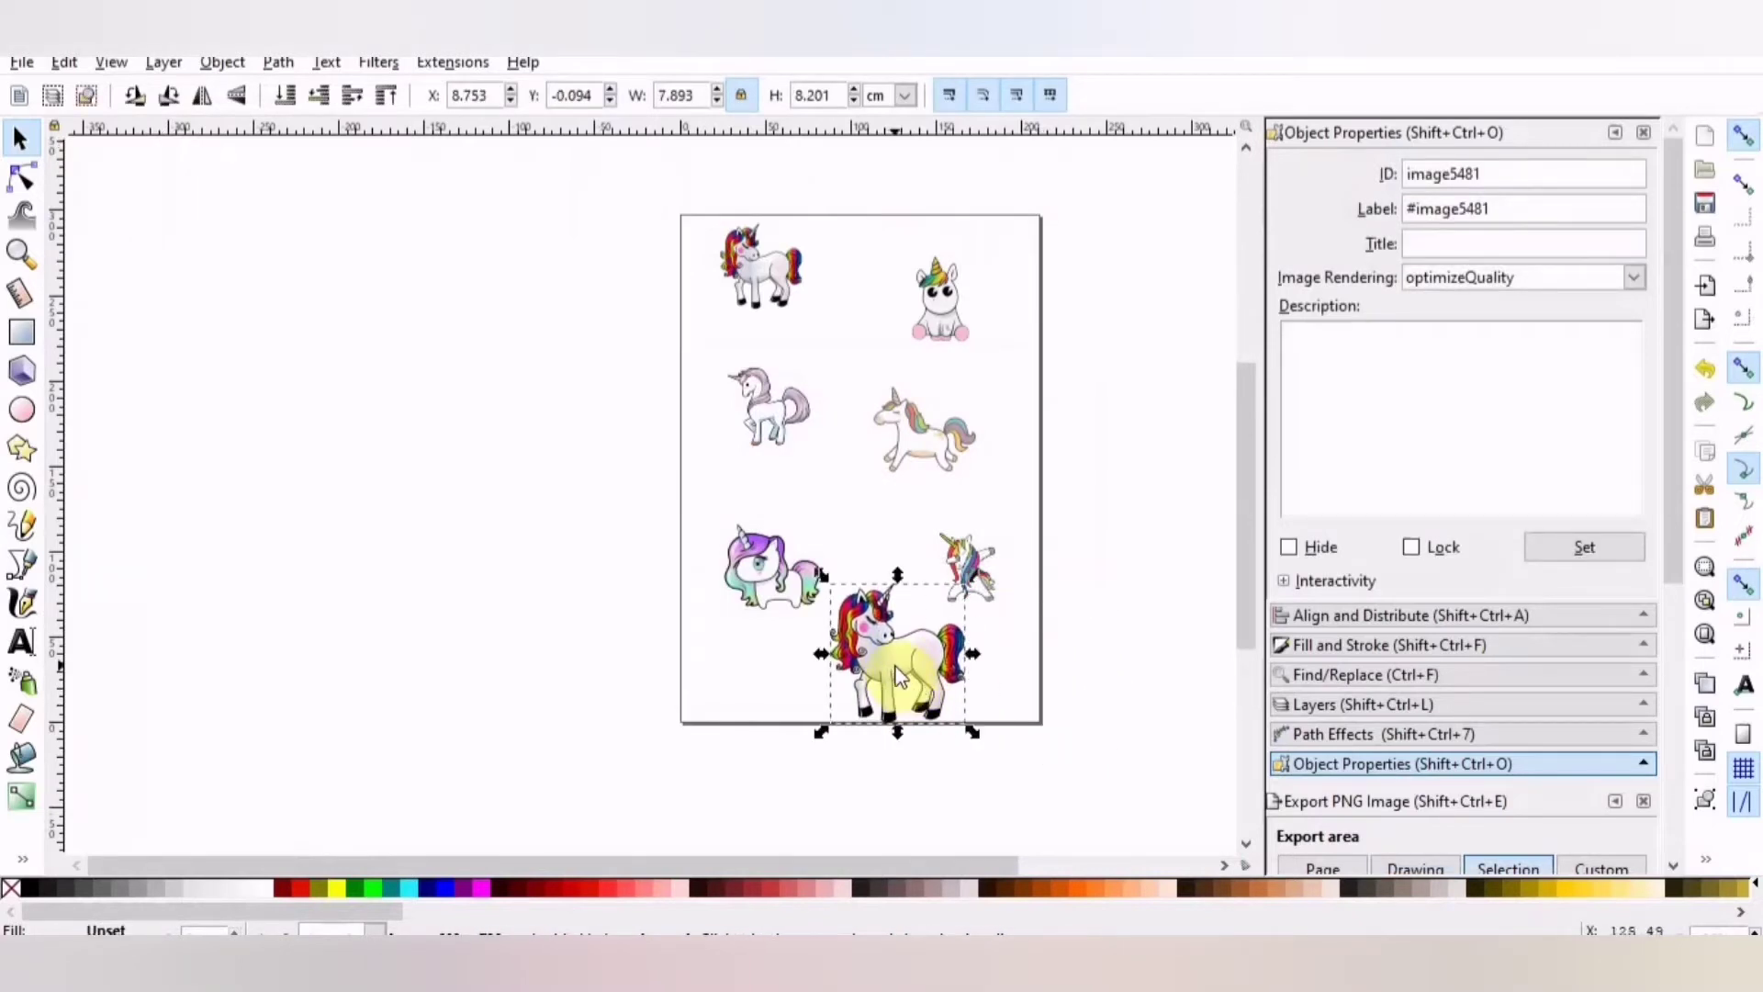
pyautogui.doubleClick(838, 98)
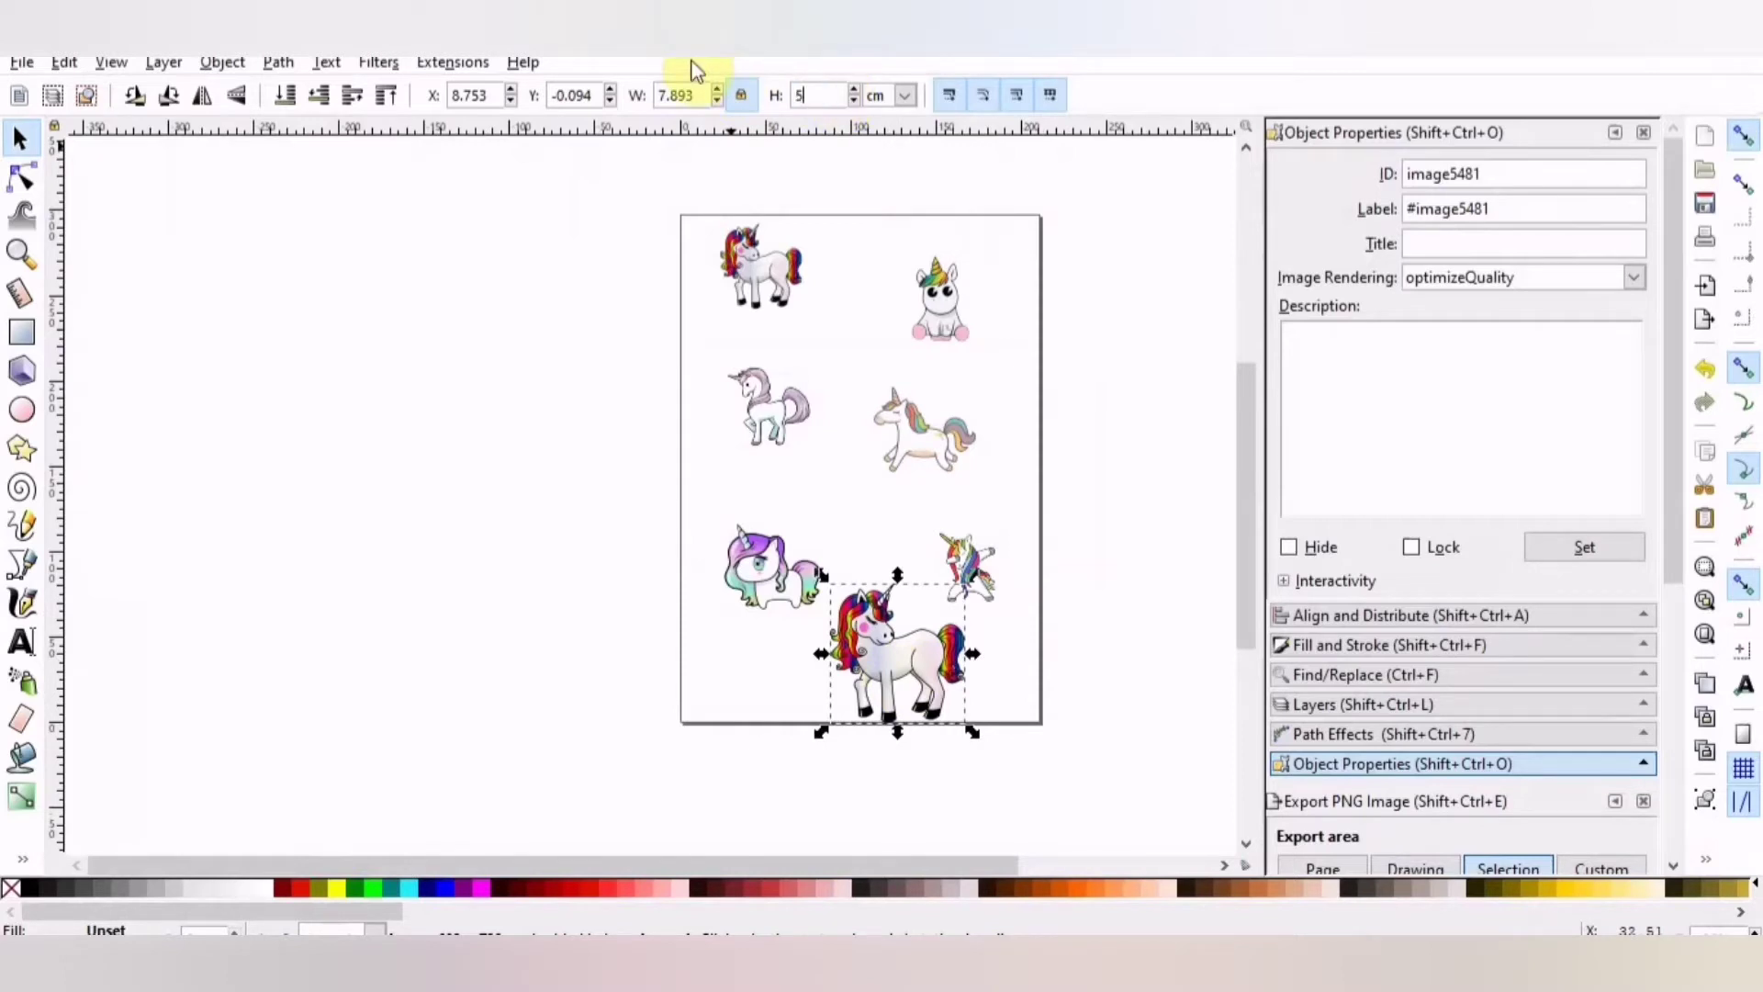
pyautogui.write('5')
pyautogui.press('Return')
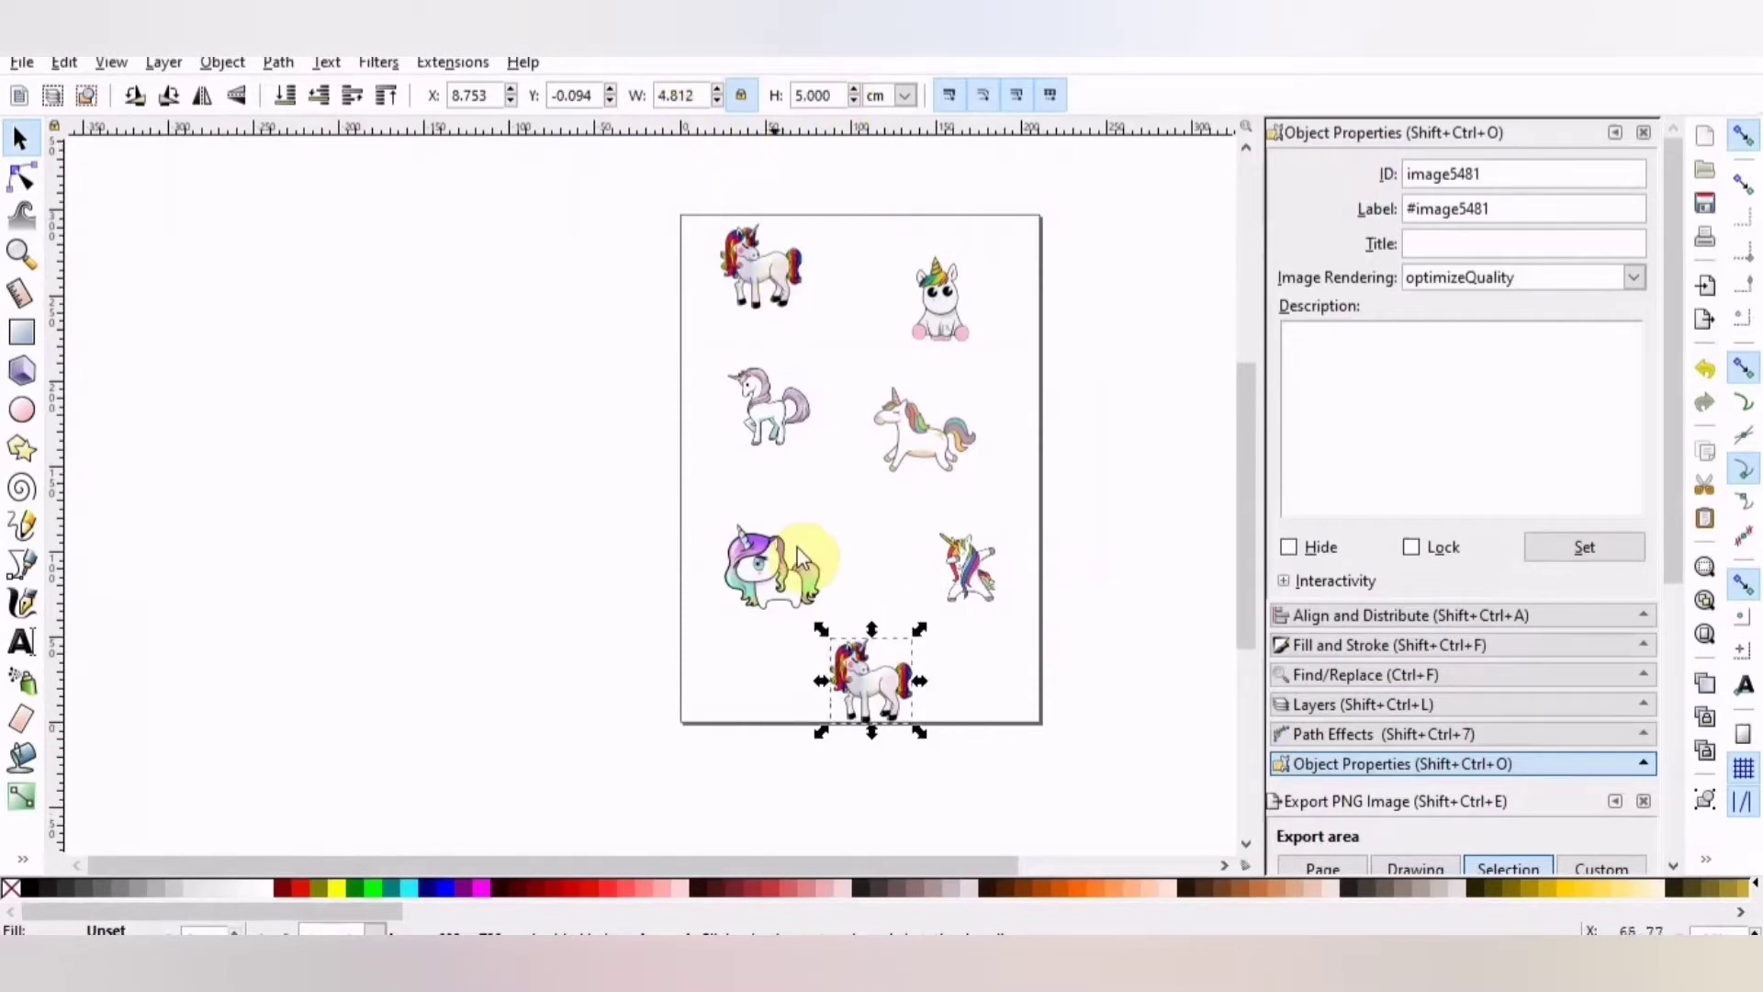
pyautogui.moveTo(864, 660); pyautogui.dragTo(869, 641)
pyautogui.click(572, 511)
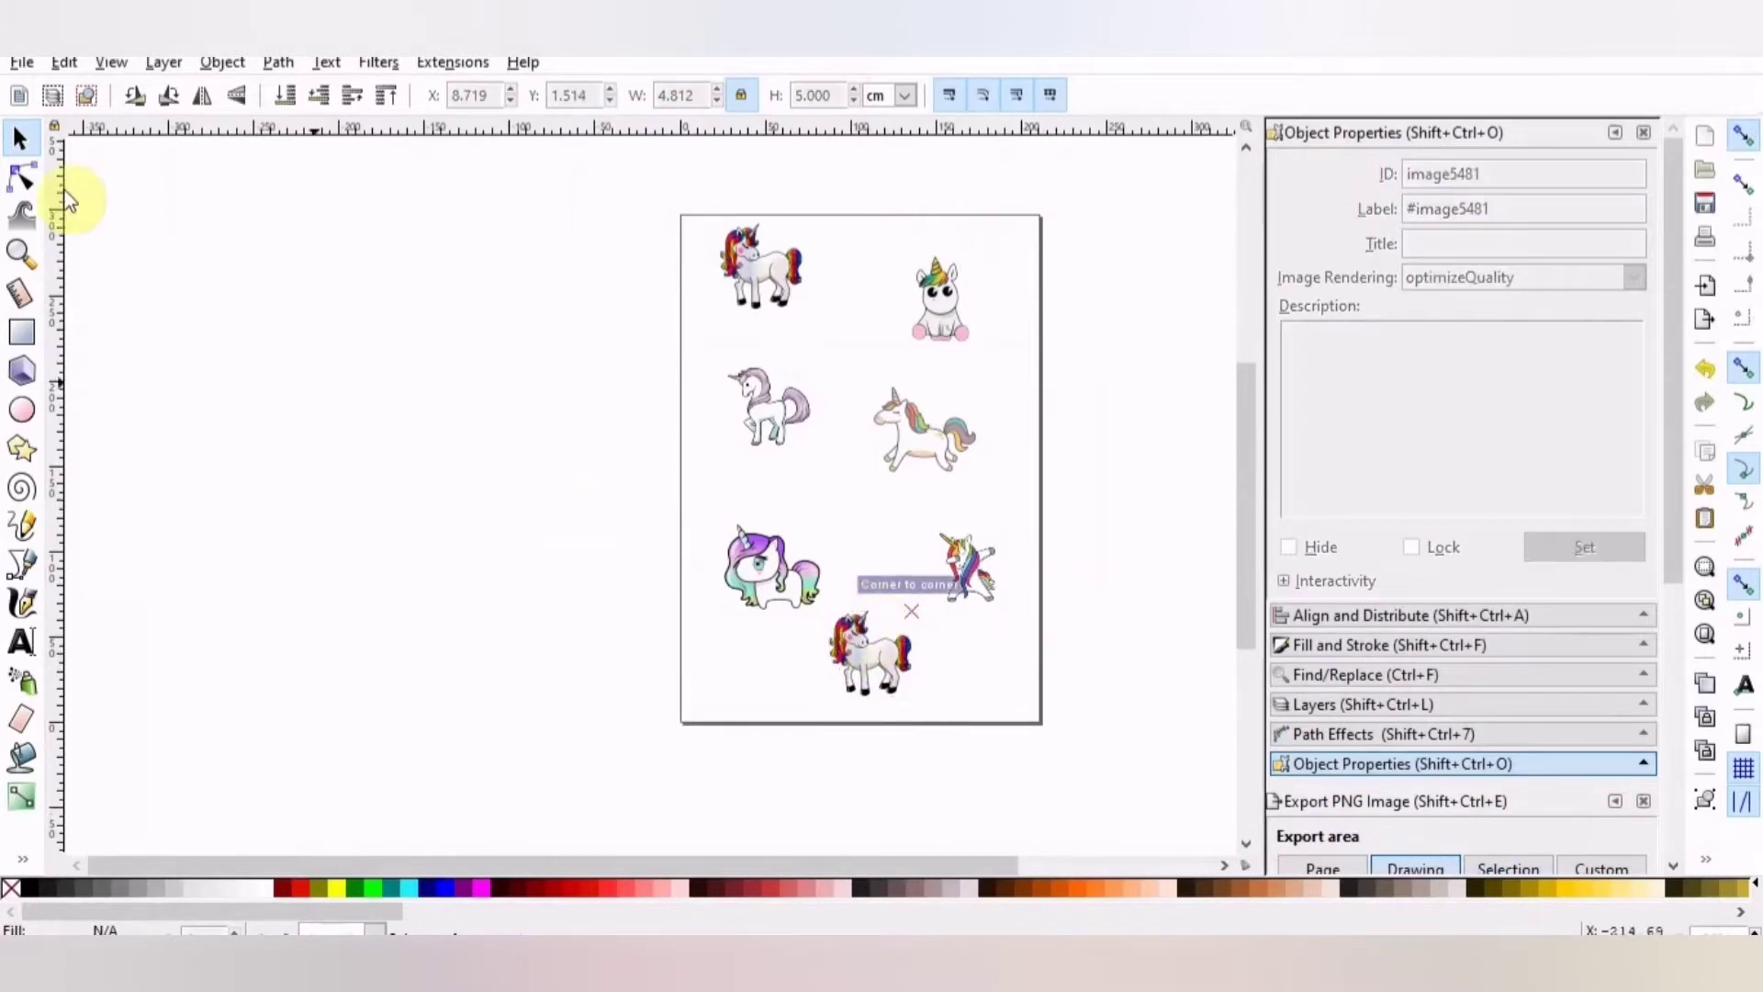
pyautogui.click(21, 62)
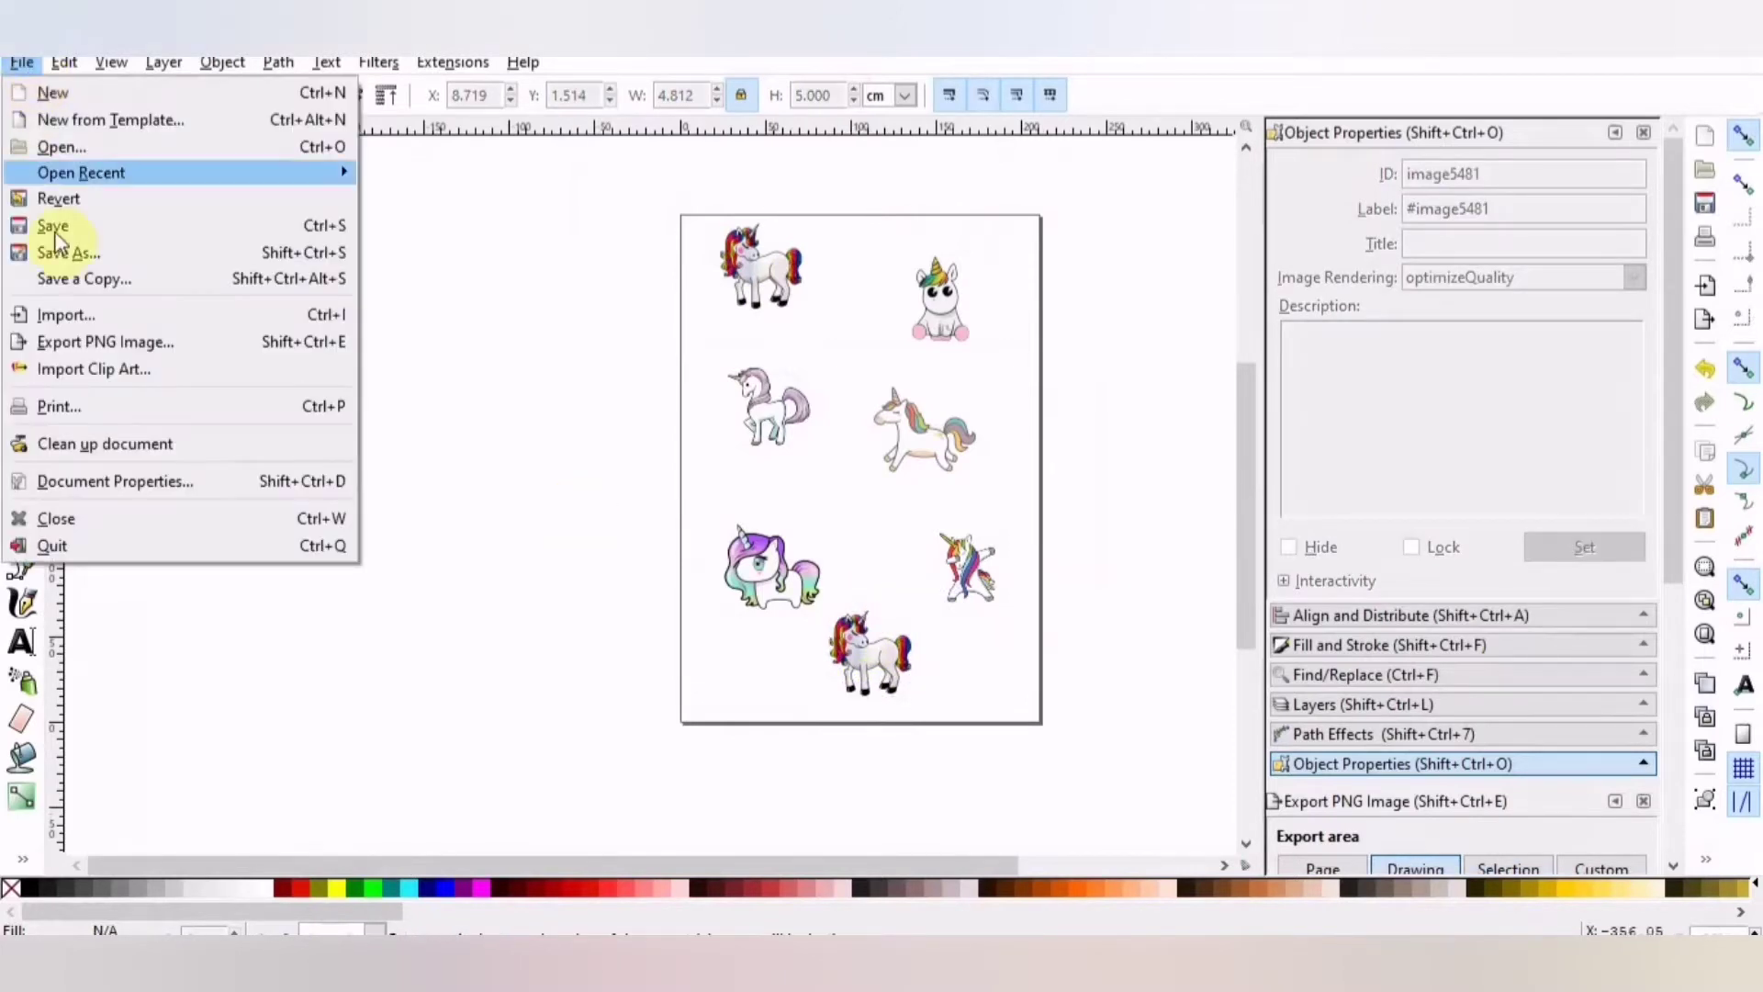
# Import the 6-61528 sitting baby unicorn image and move it left of the page.
pyautogui.click(59, 317)
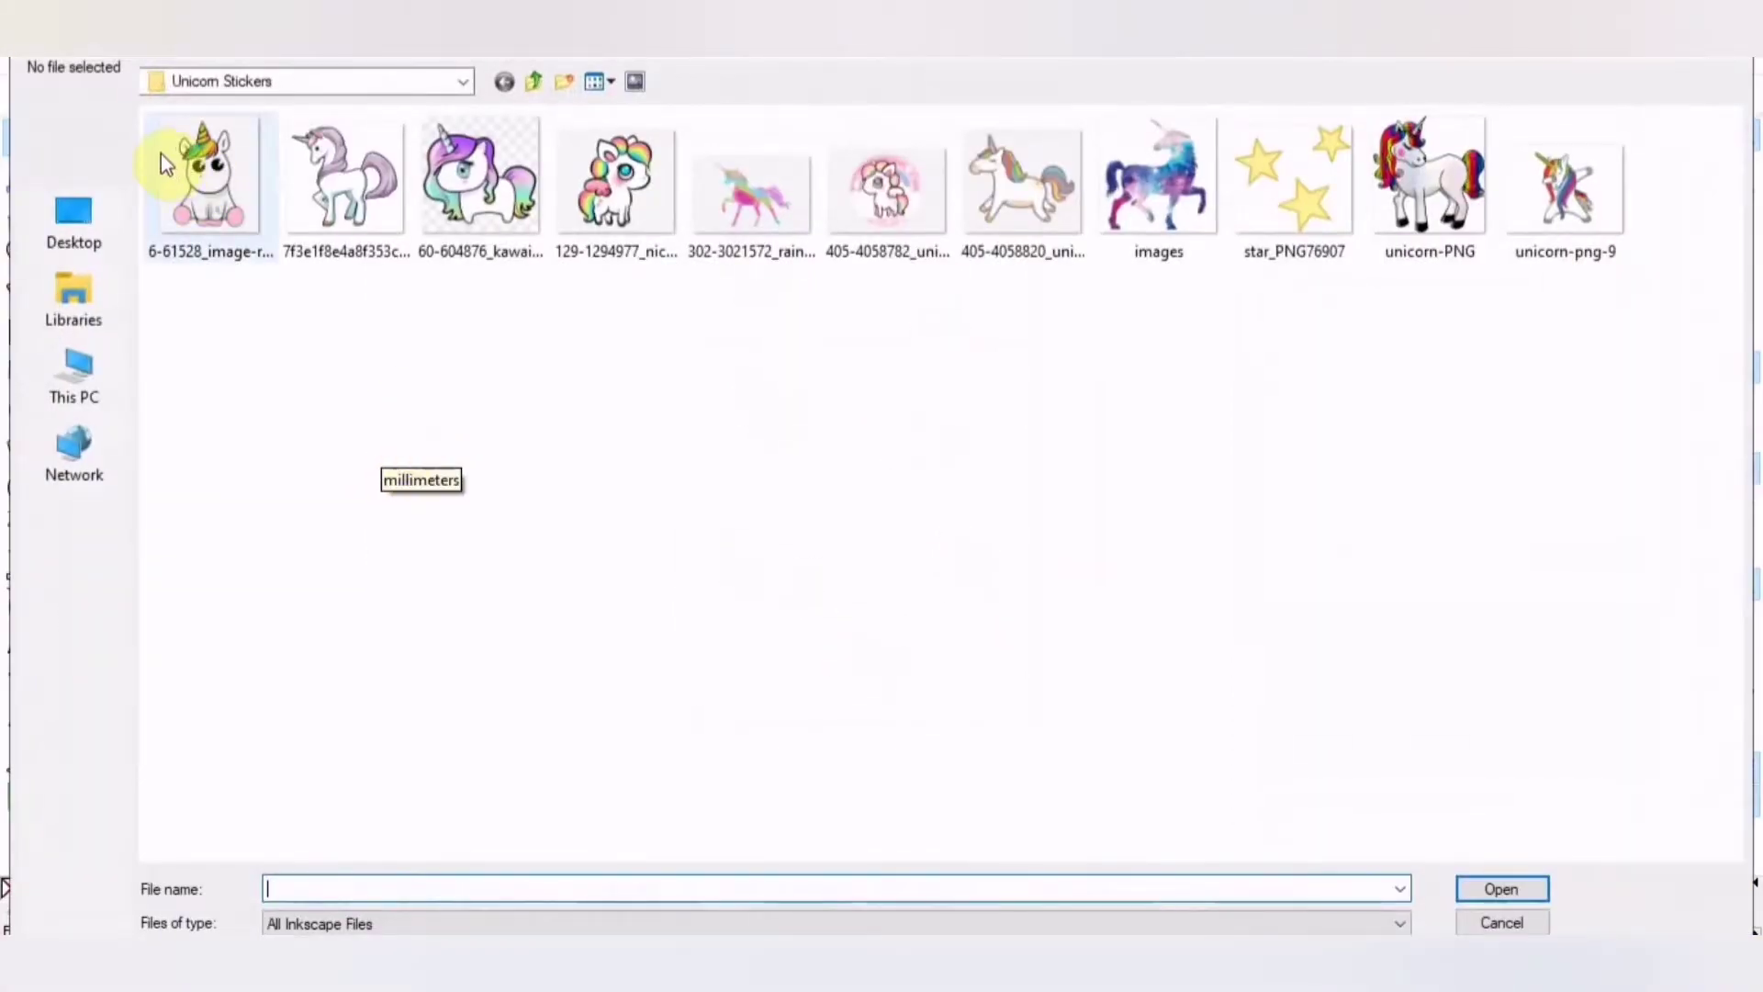
pyautogui.click(196, 182)
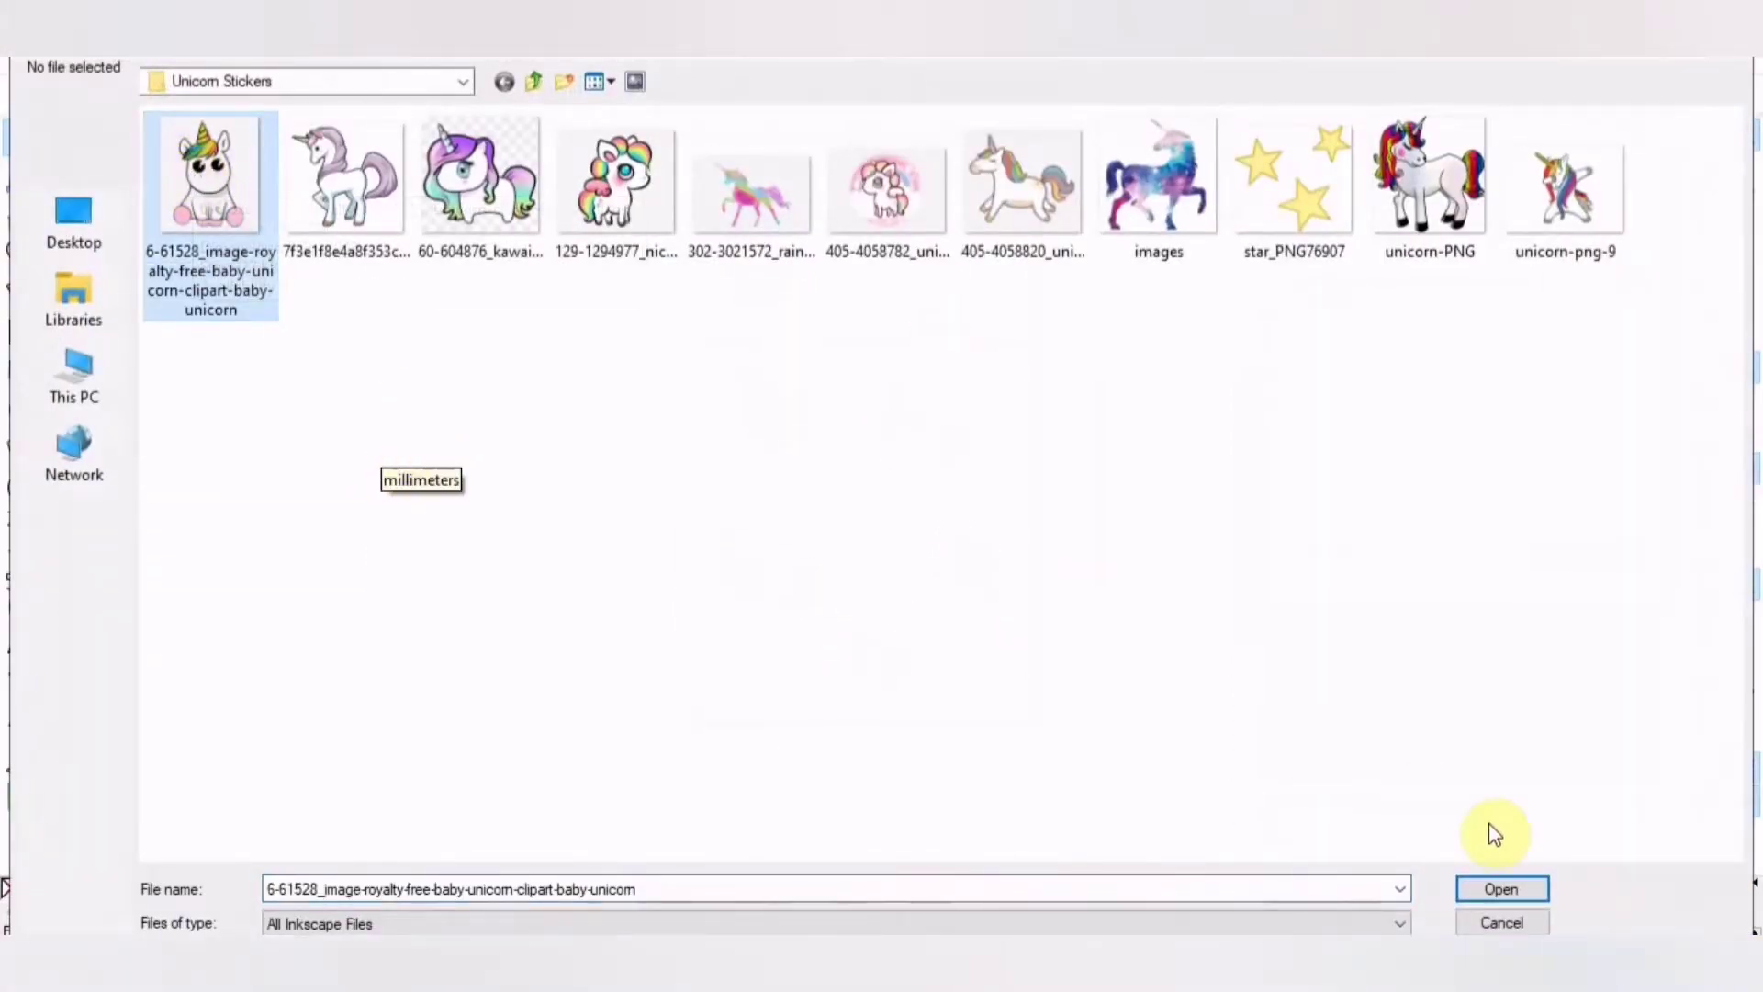
pyautogui.click(1502, 891)
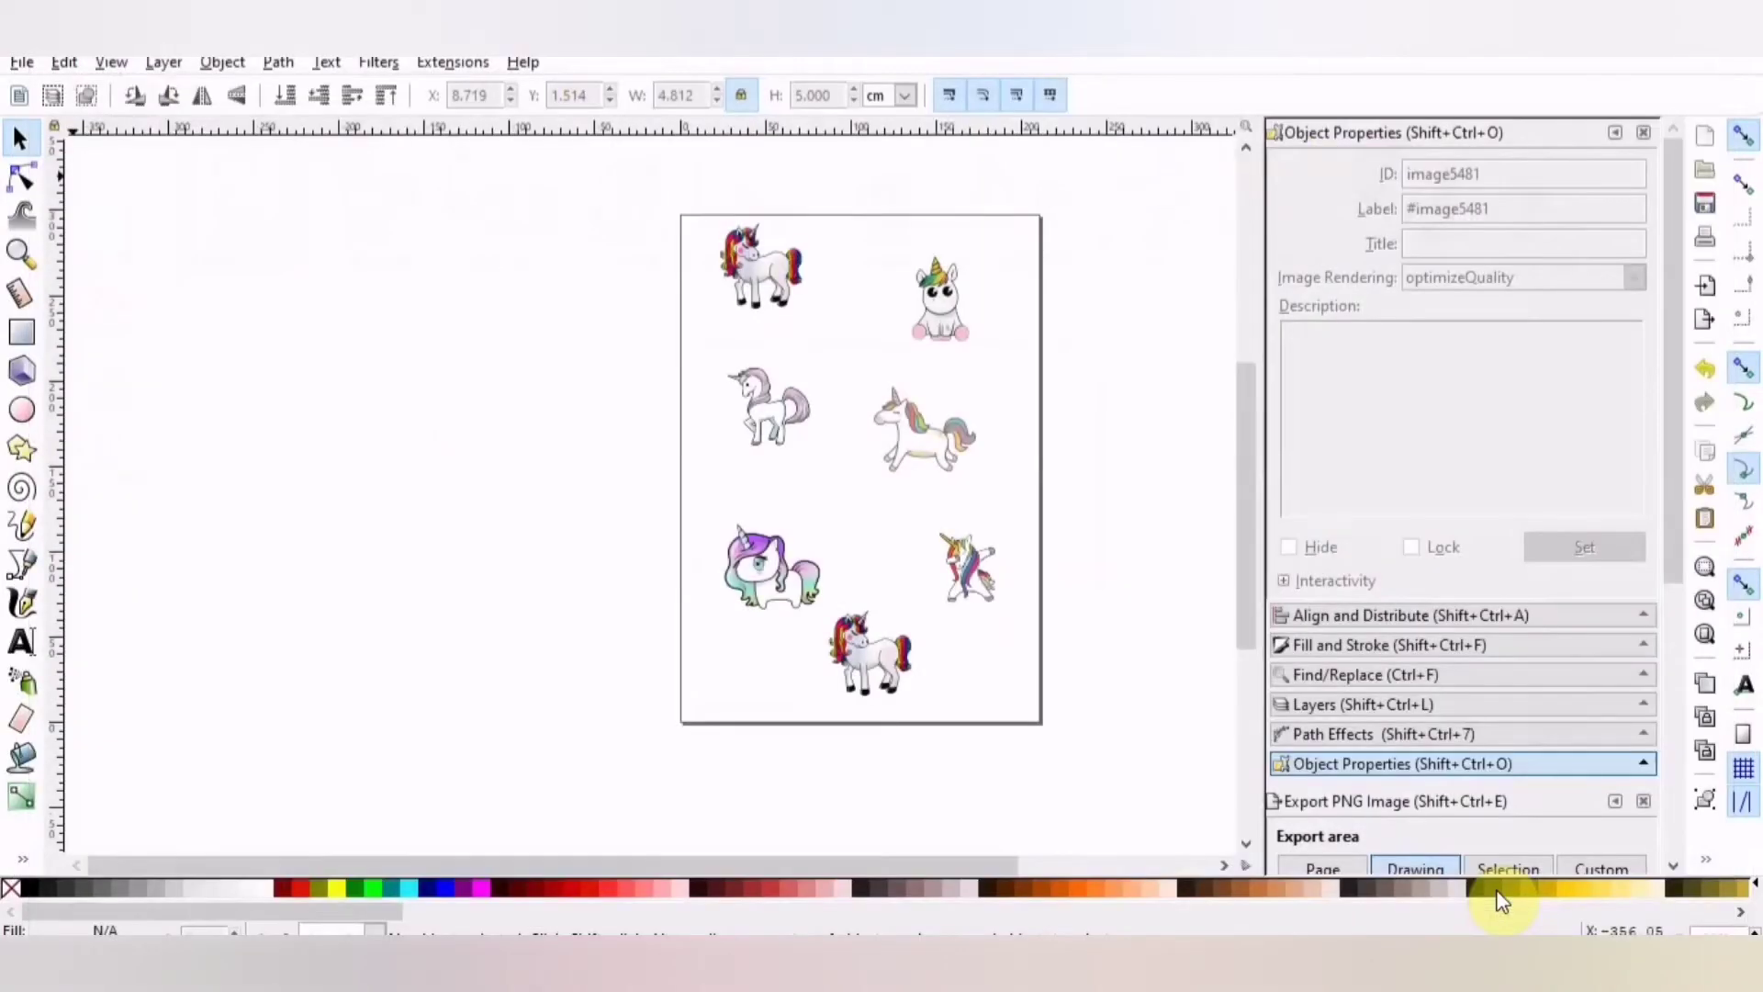
pyautogui.click(1010, 685)
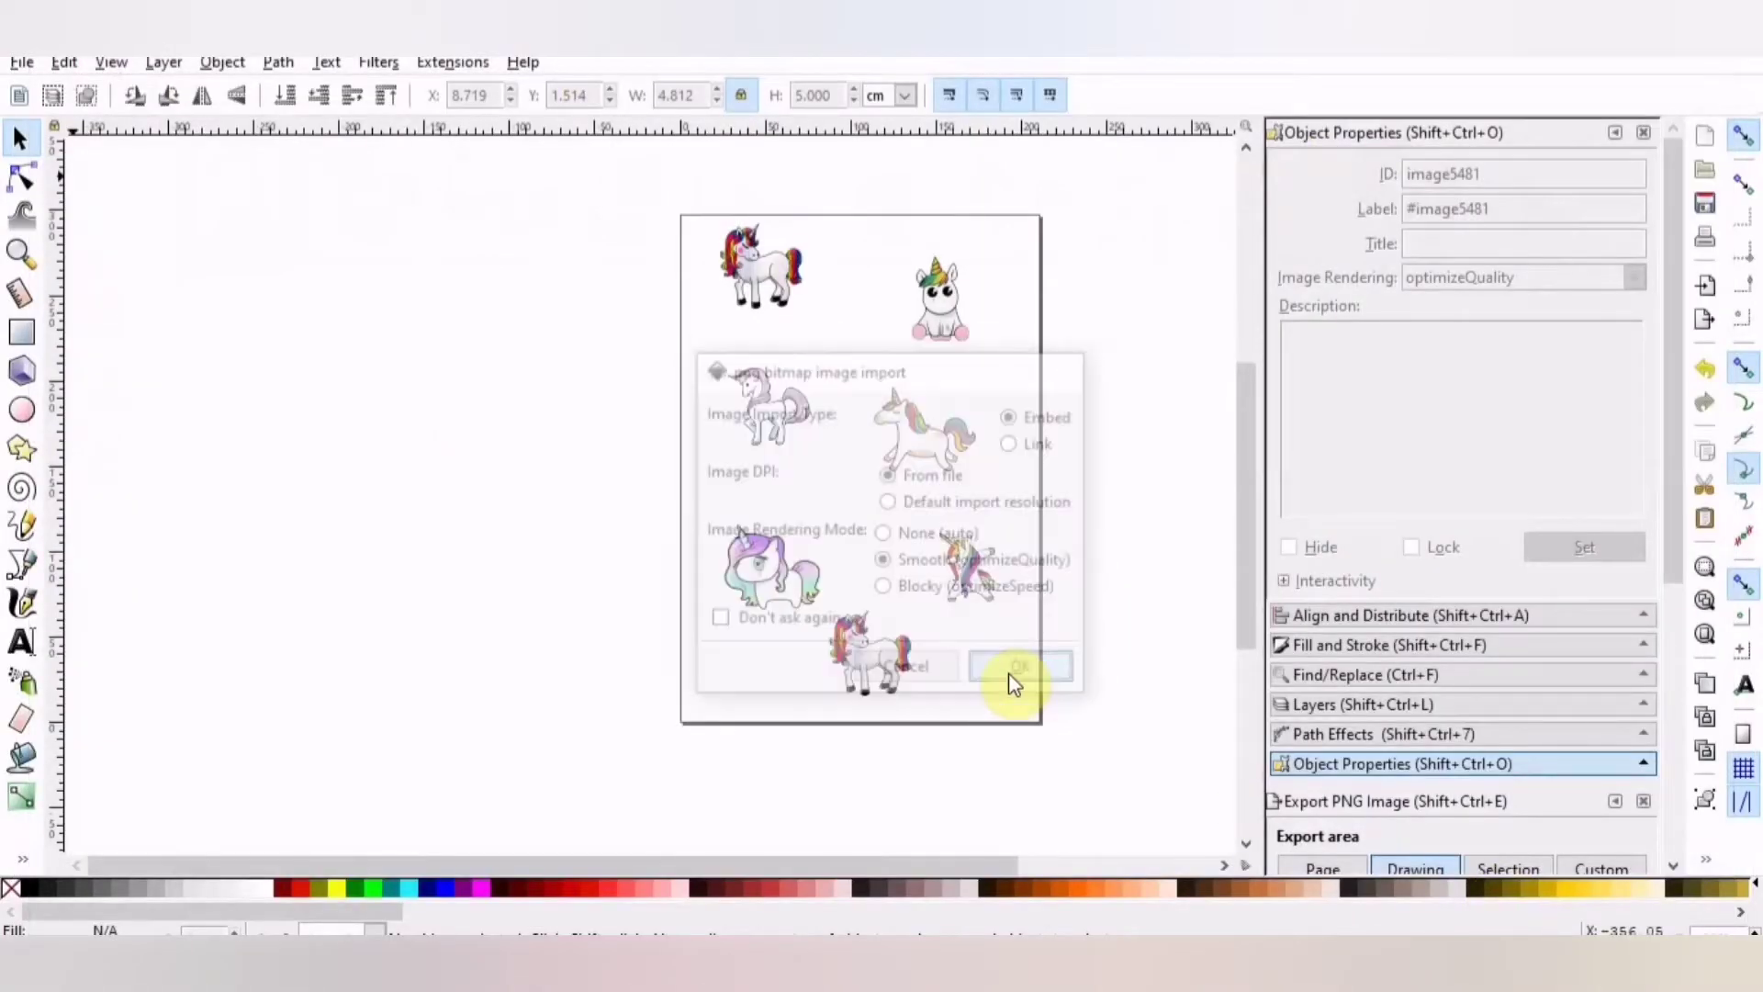
pyautogui.moveTo(1007, 681); pyautogui.dragTo(569, 514)
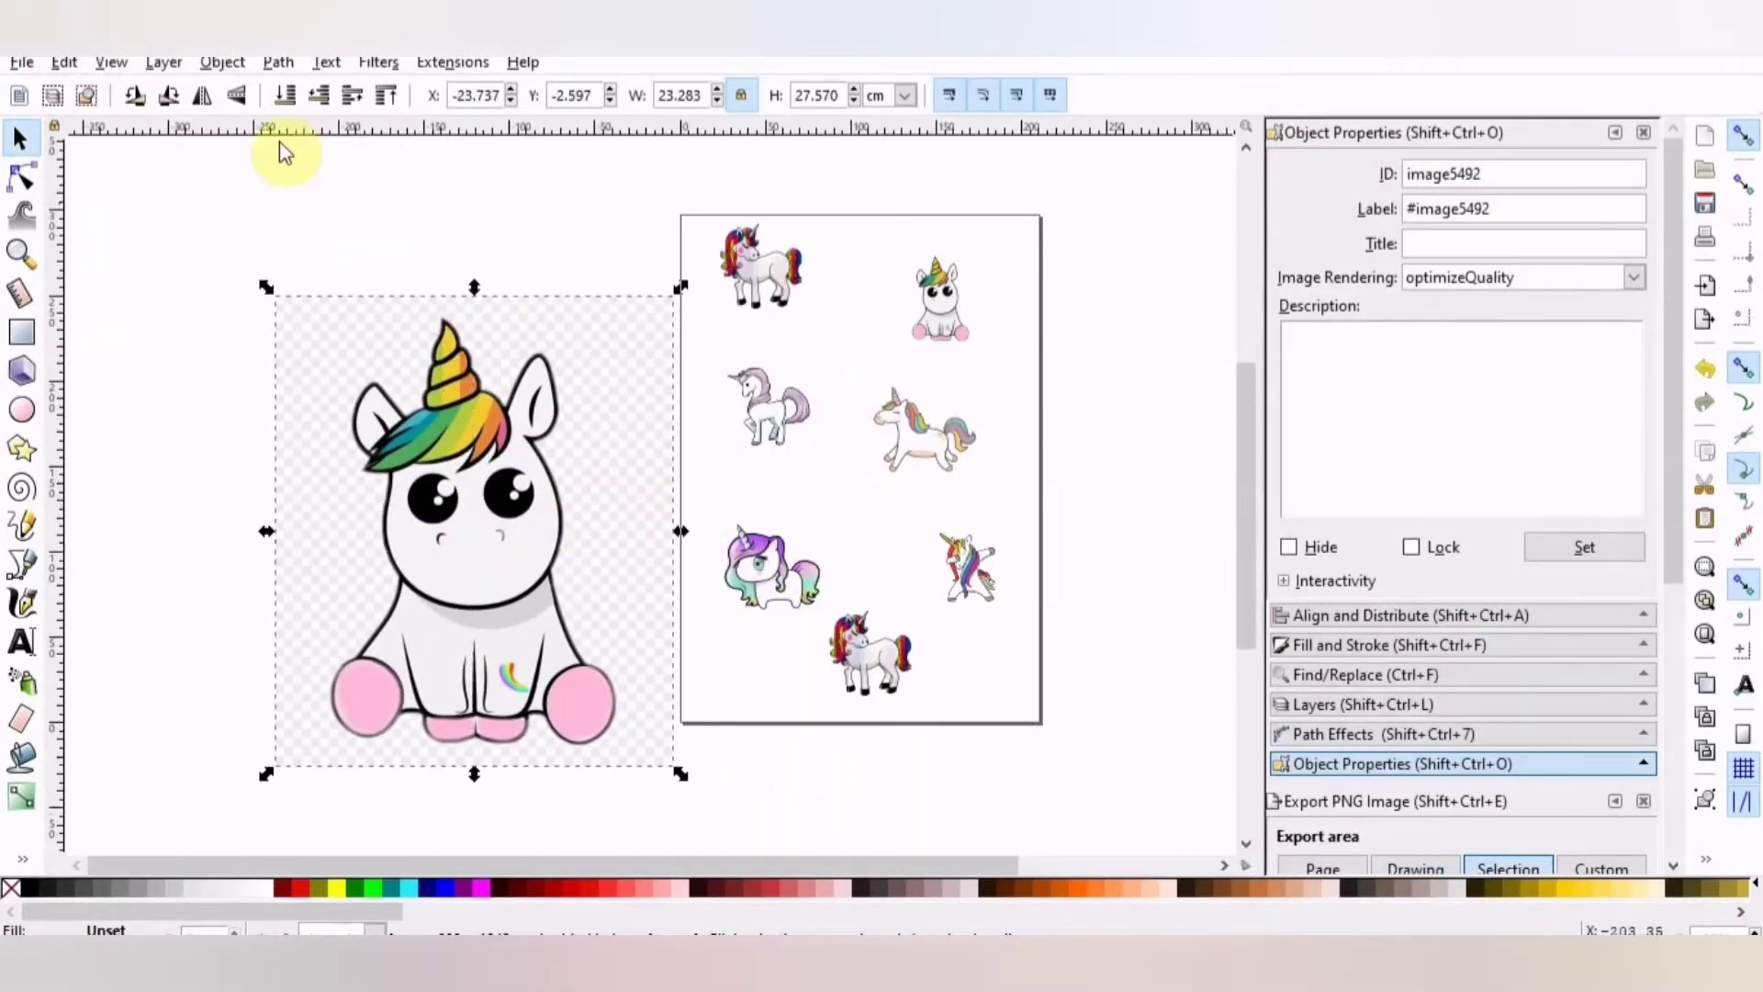
# Trace the baby unicorn bitmap with brightness cutoff 0.910 and Live Preview on.
pyautogui.click(269, 68)
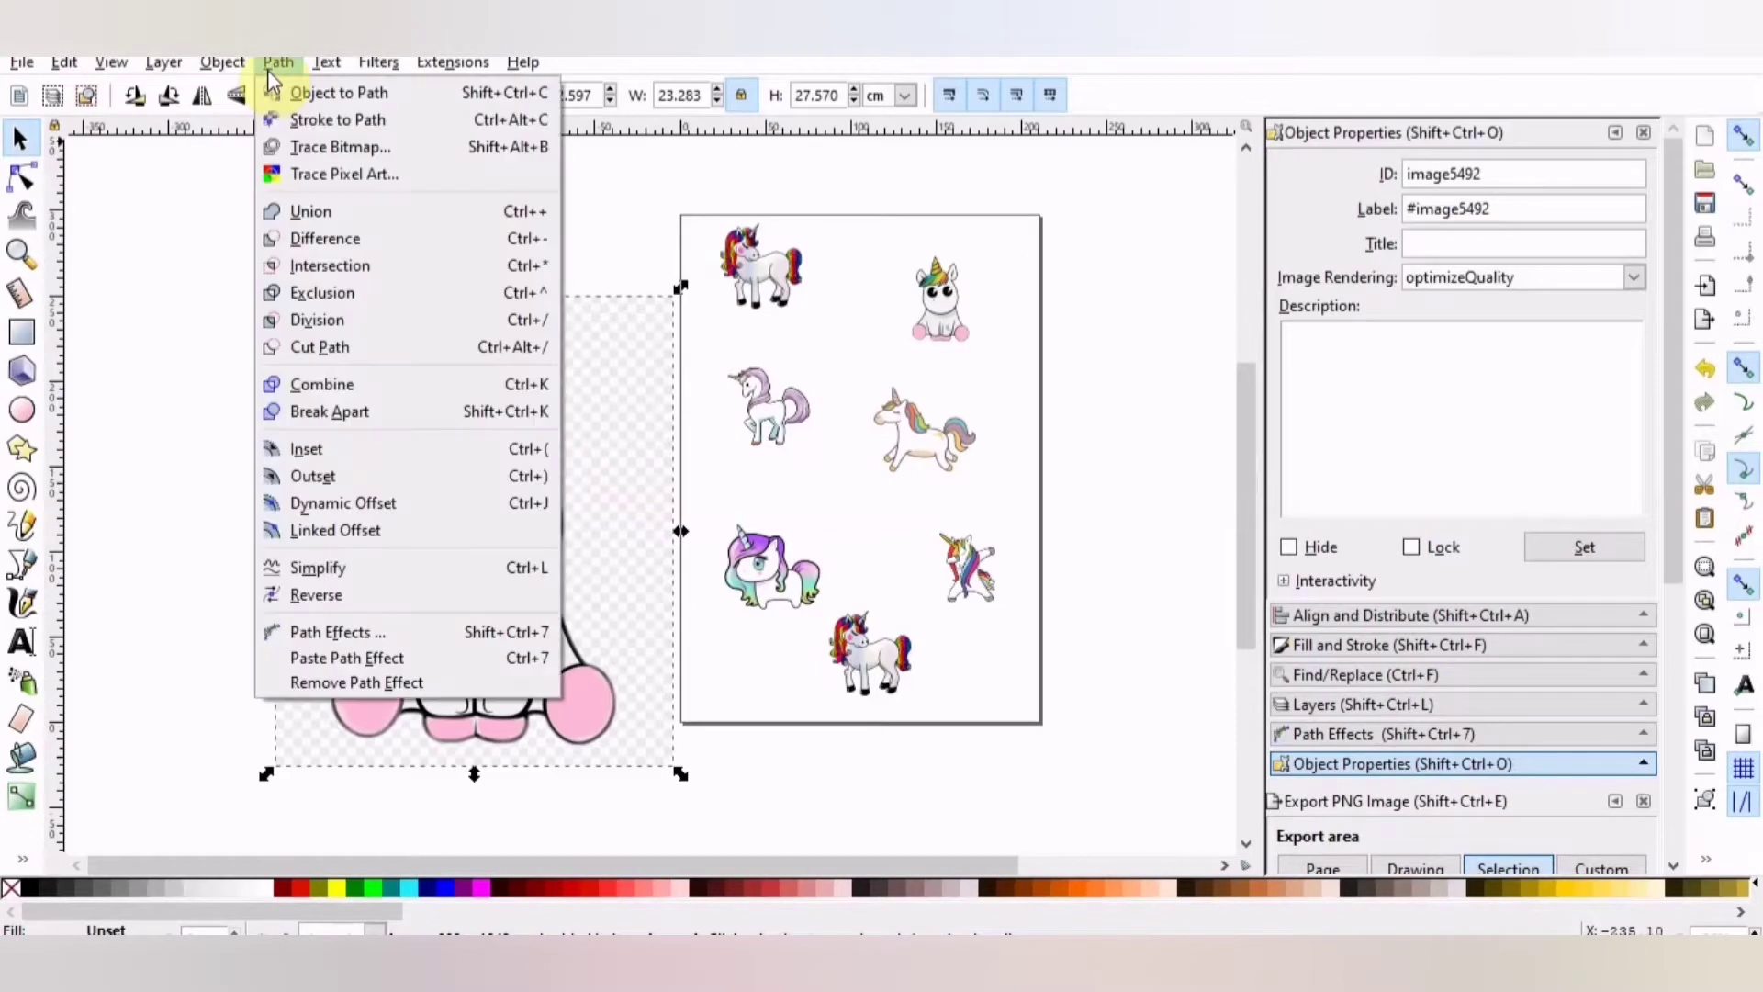
pyautogui.click(289, 145)
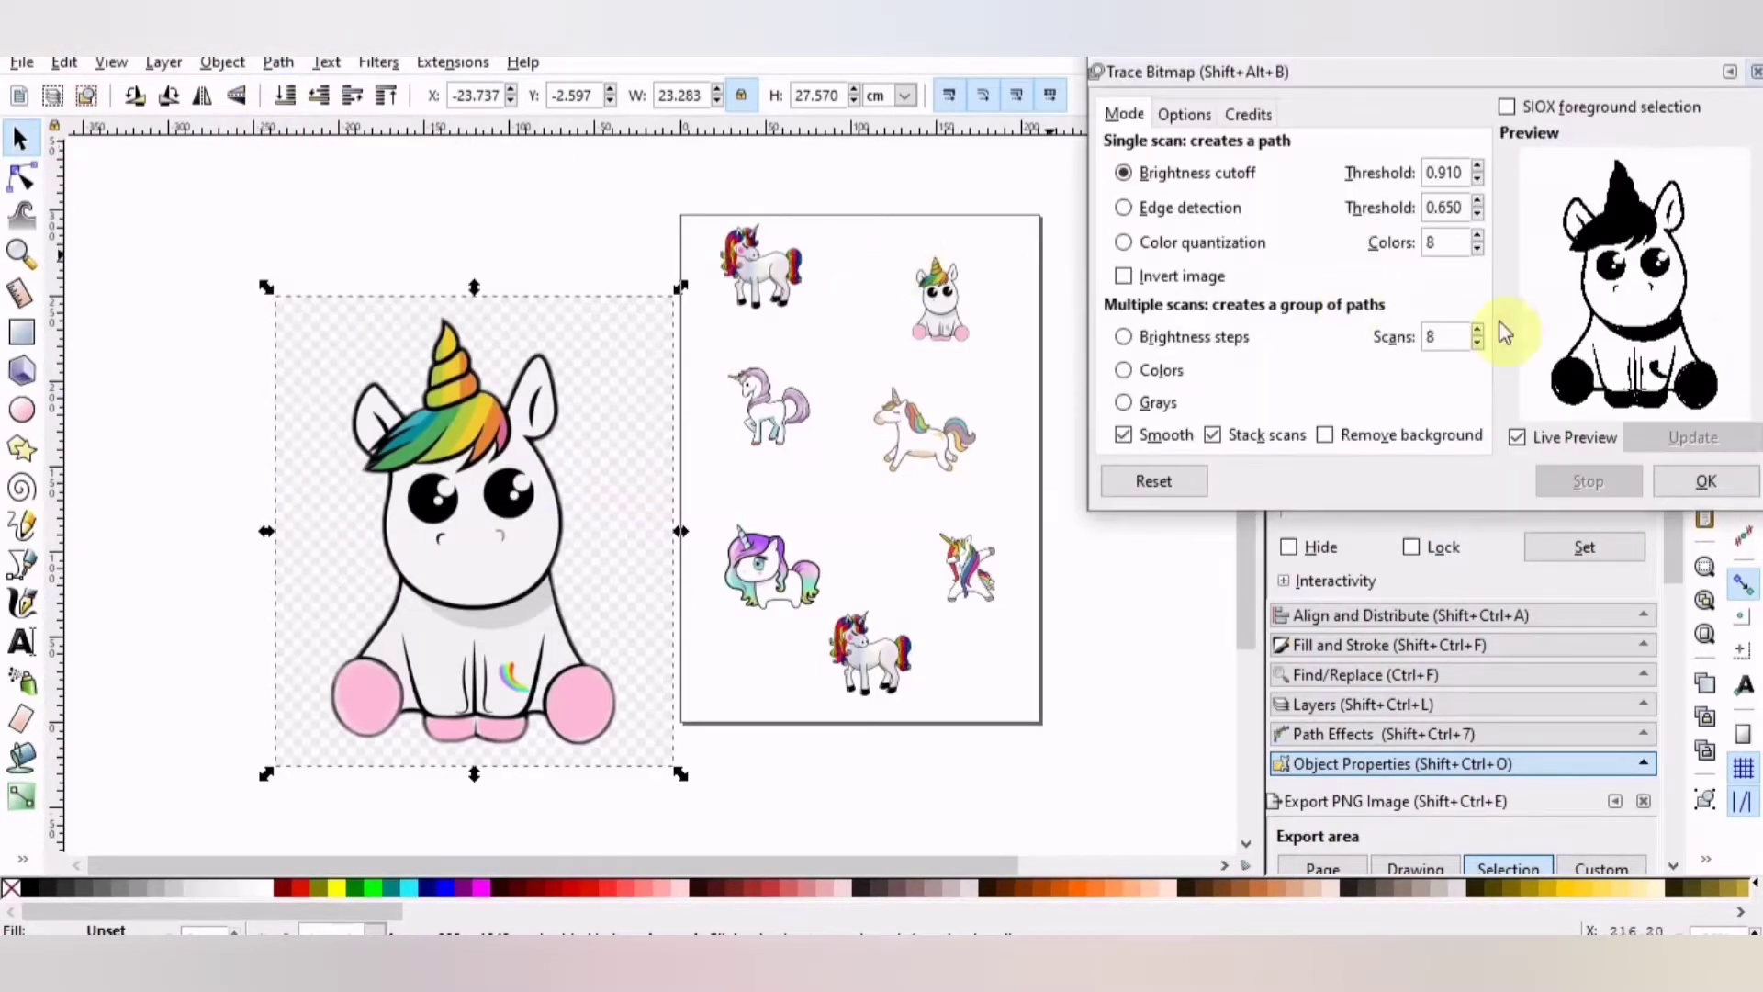
pyautogui.click(1518, 438)
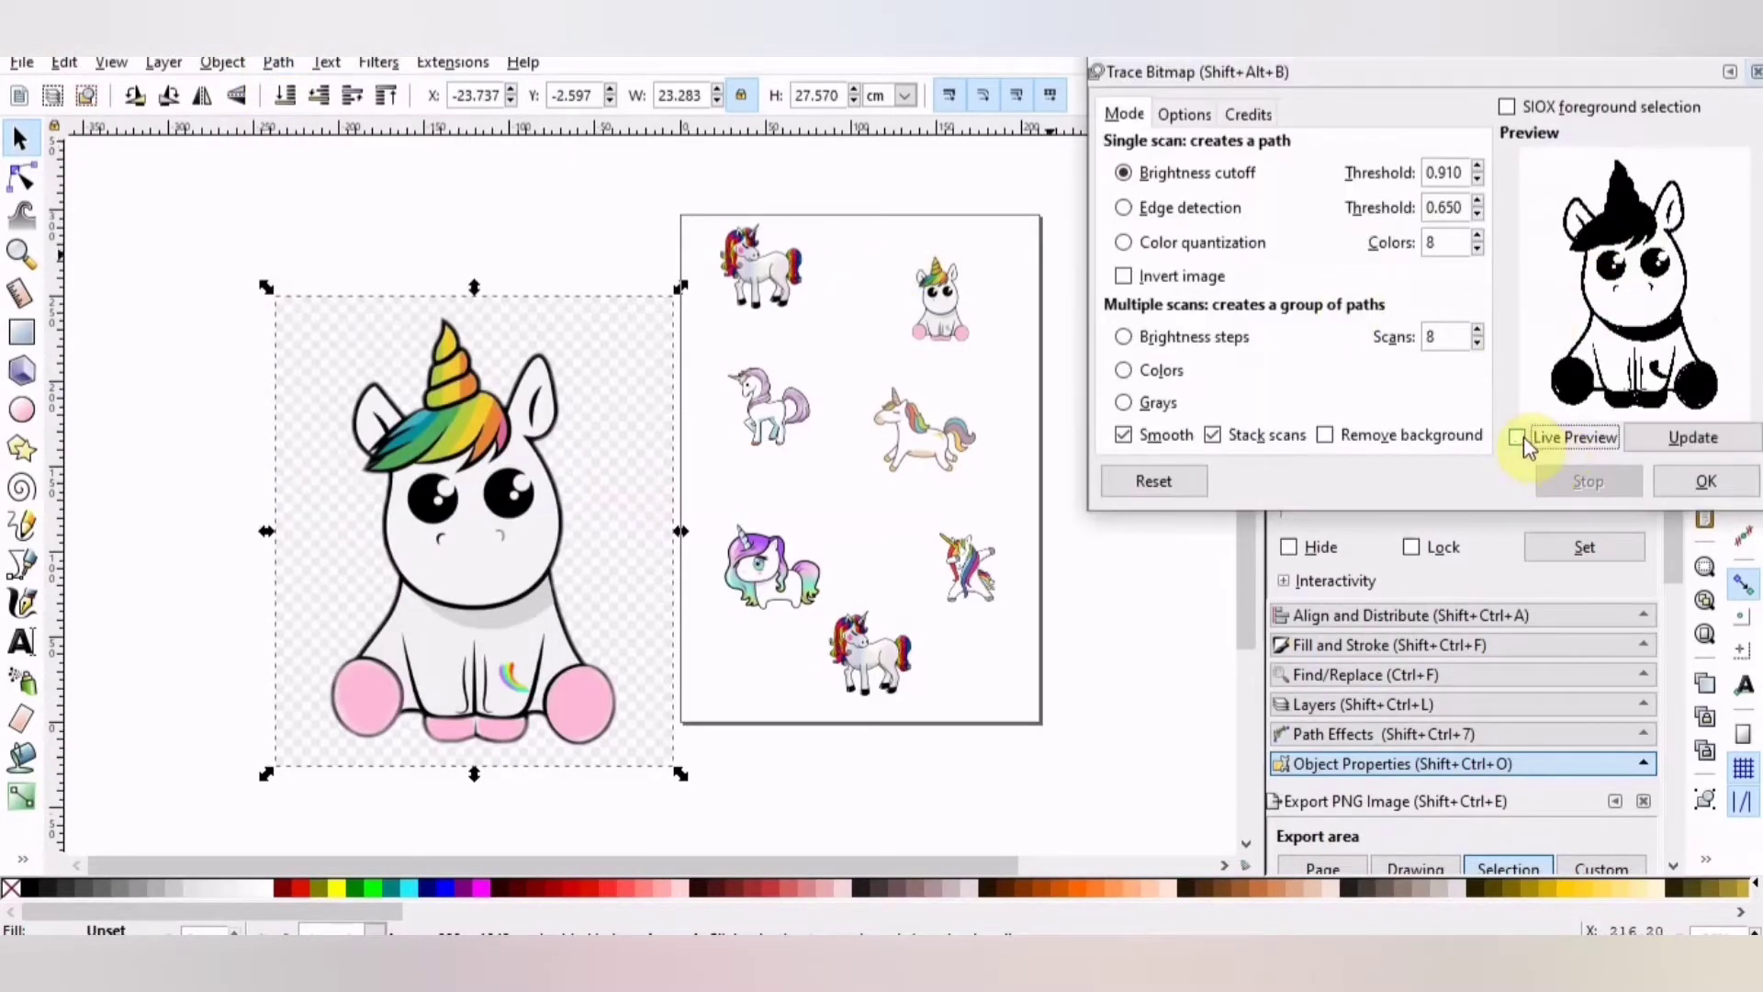
pyautogui.click(1517, 438)
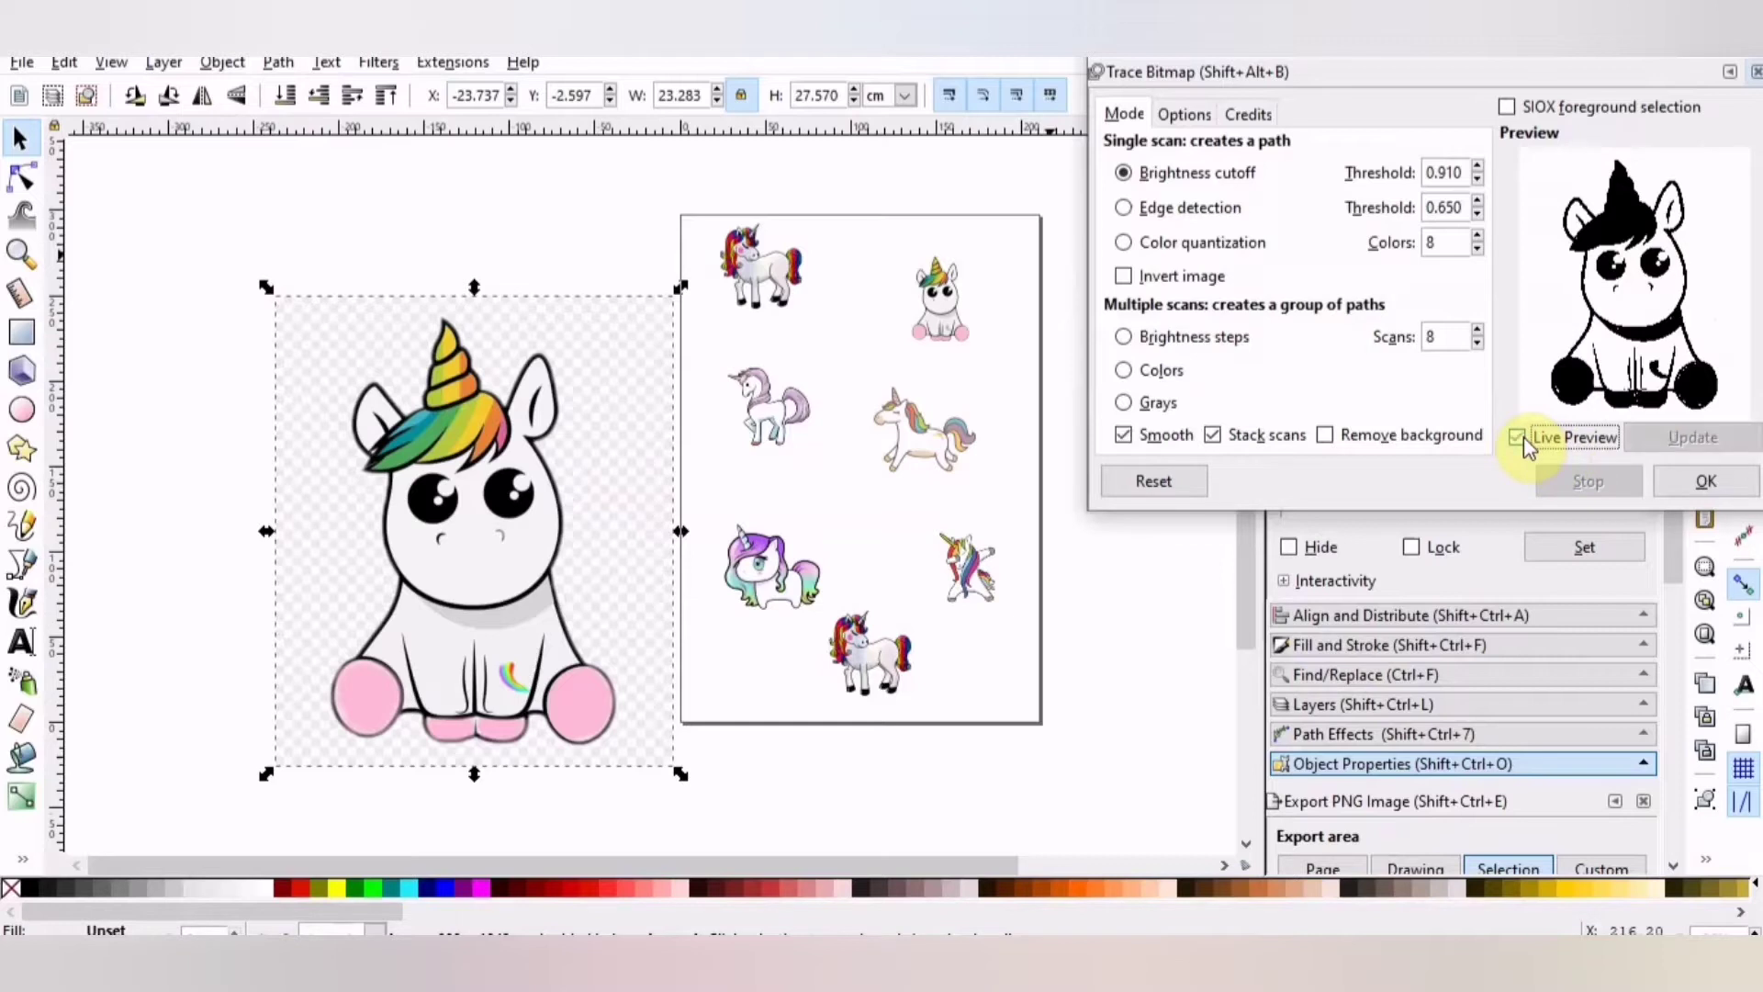
pyautogui.click(1477, 180)
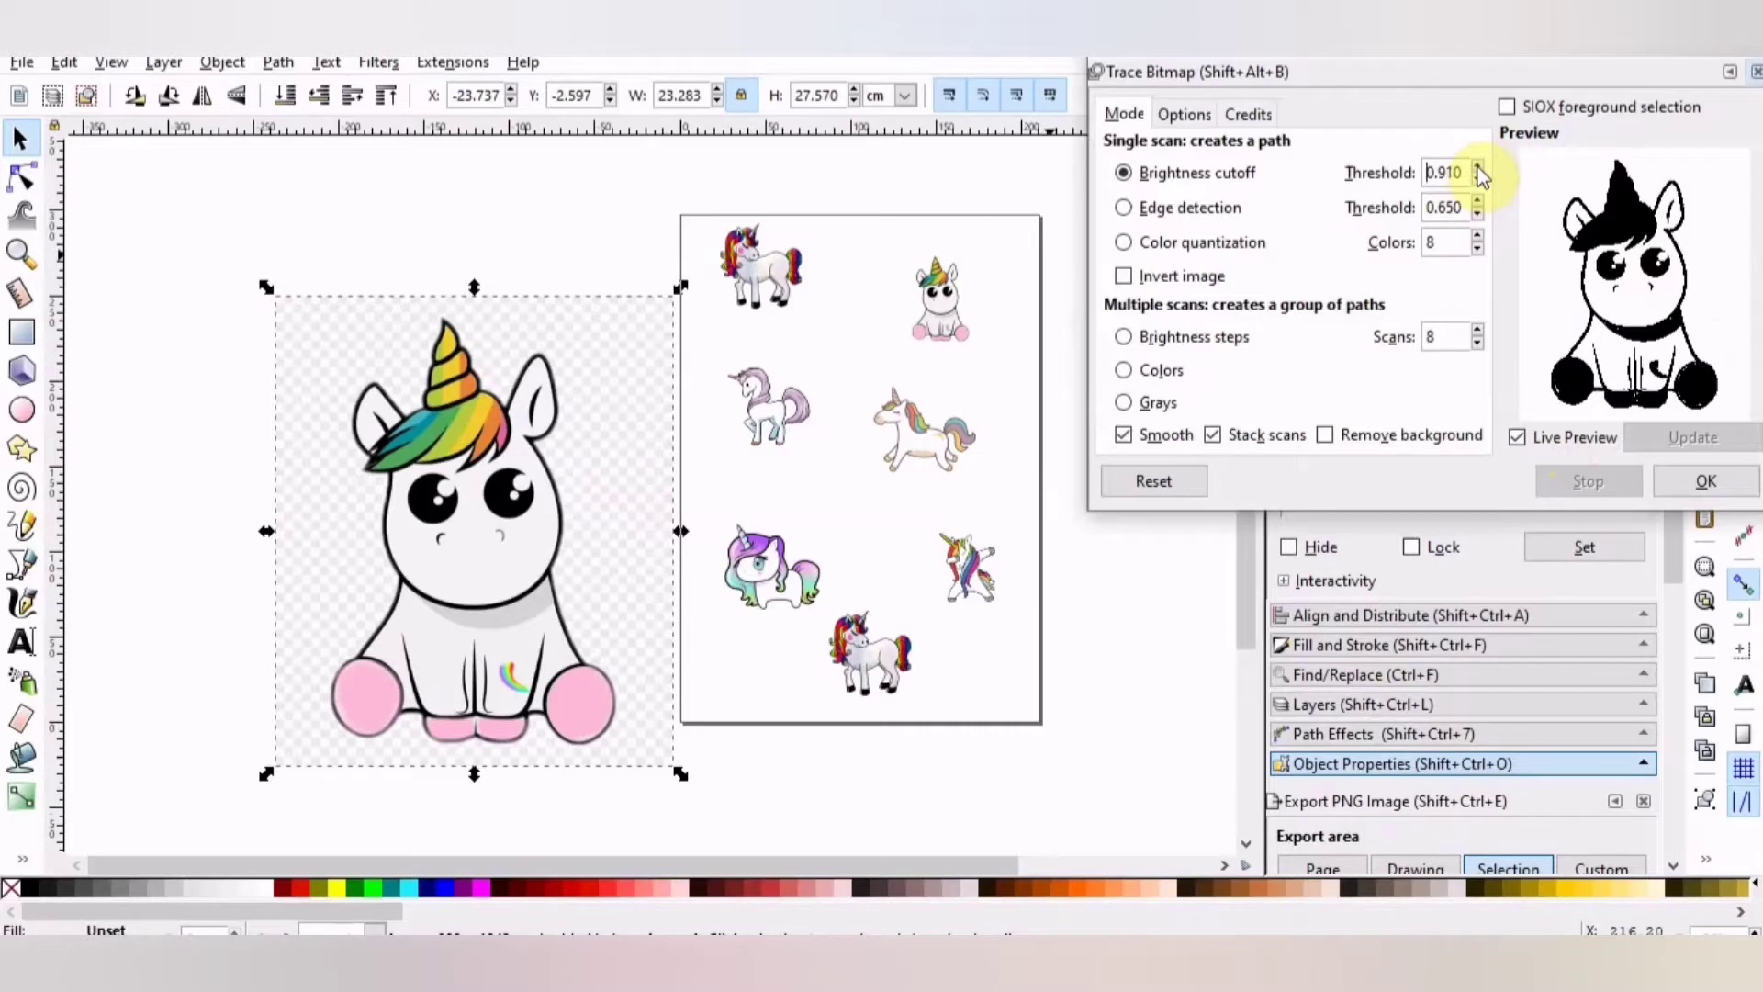
pyautogui.click(1706, 482)
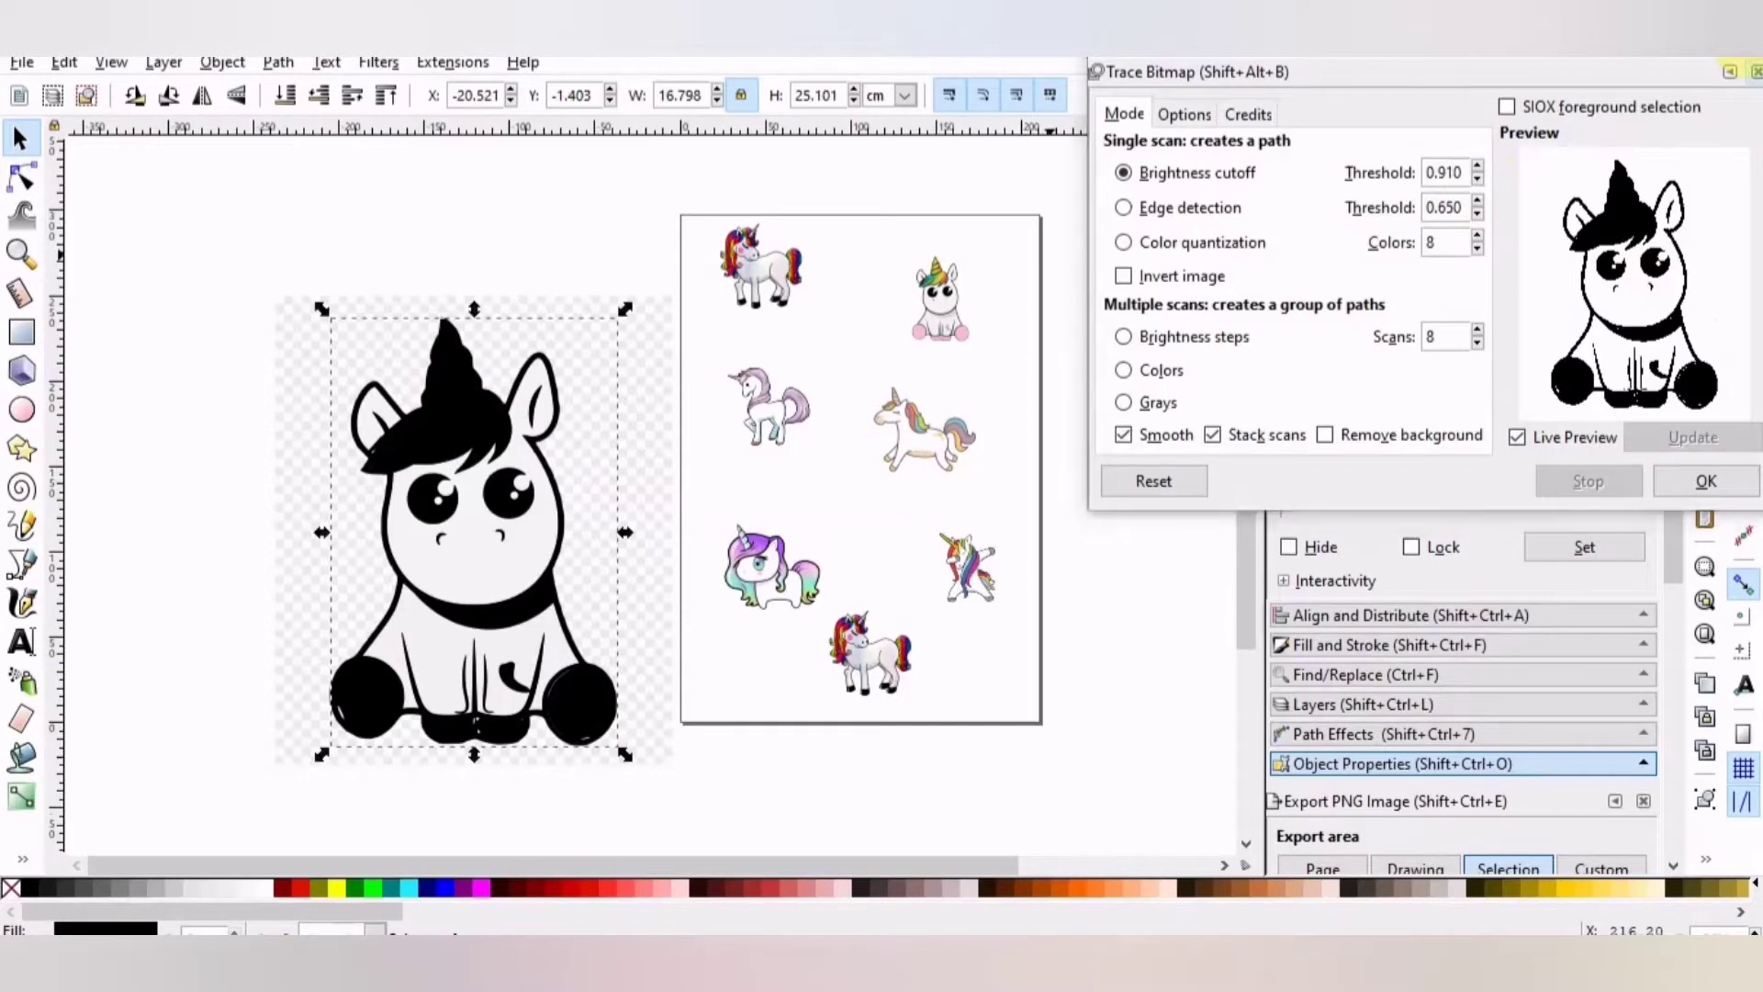
pyautogui.click(1754, 72)
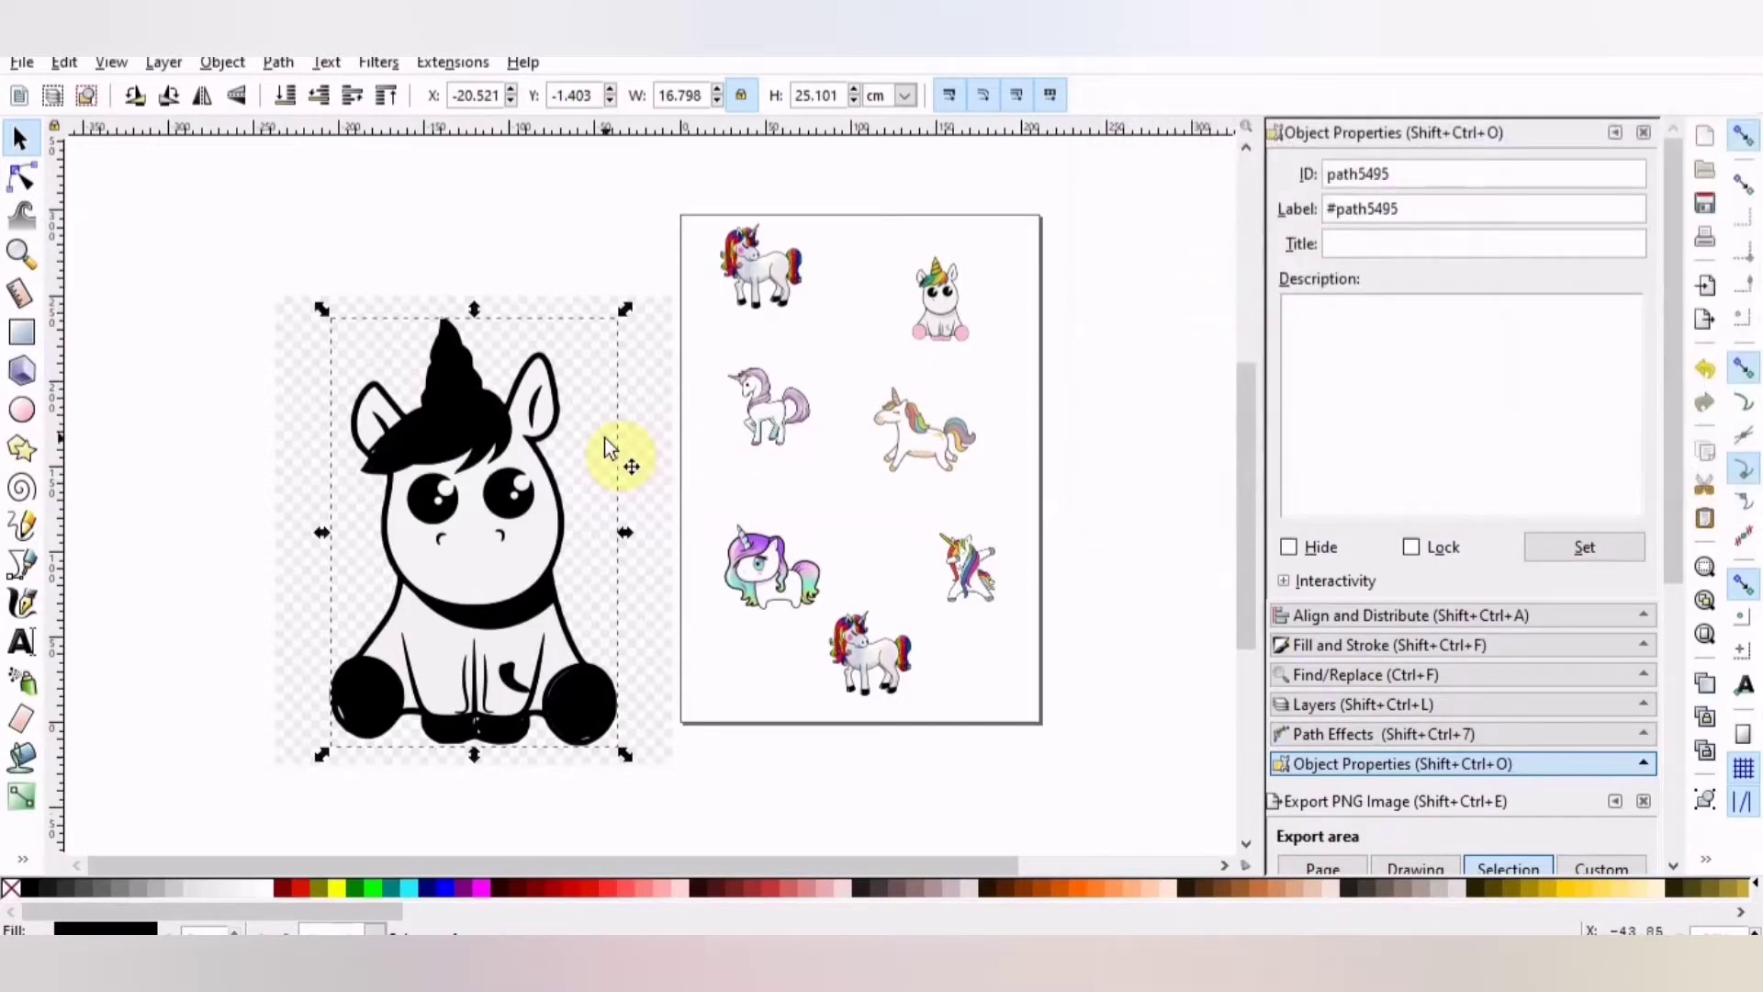
pyautogui.click(280, 64)
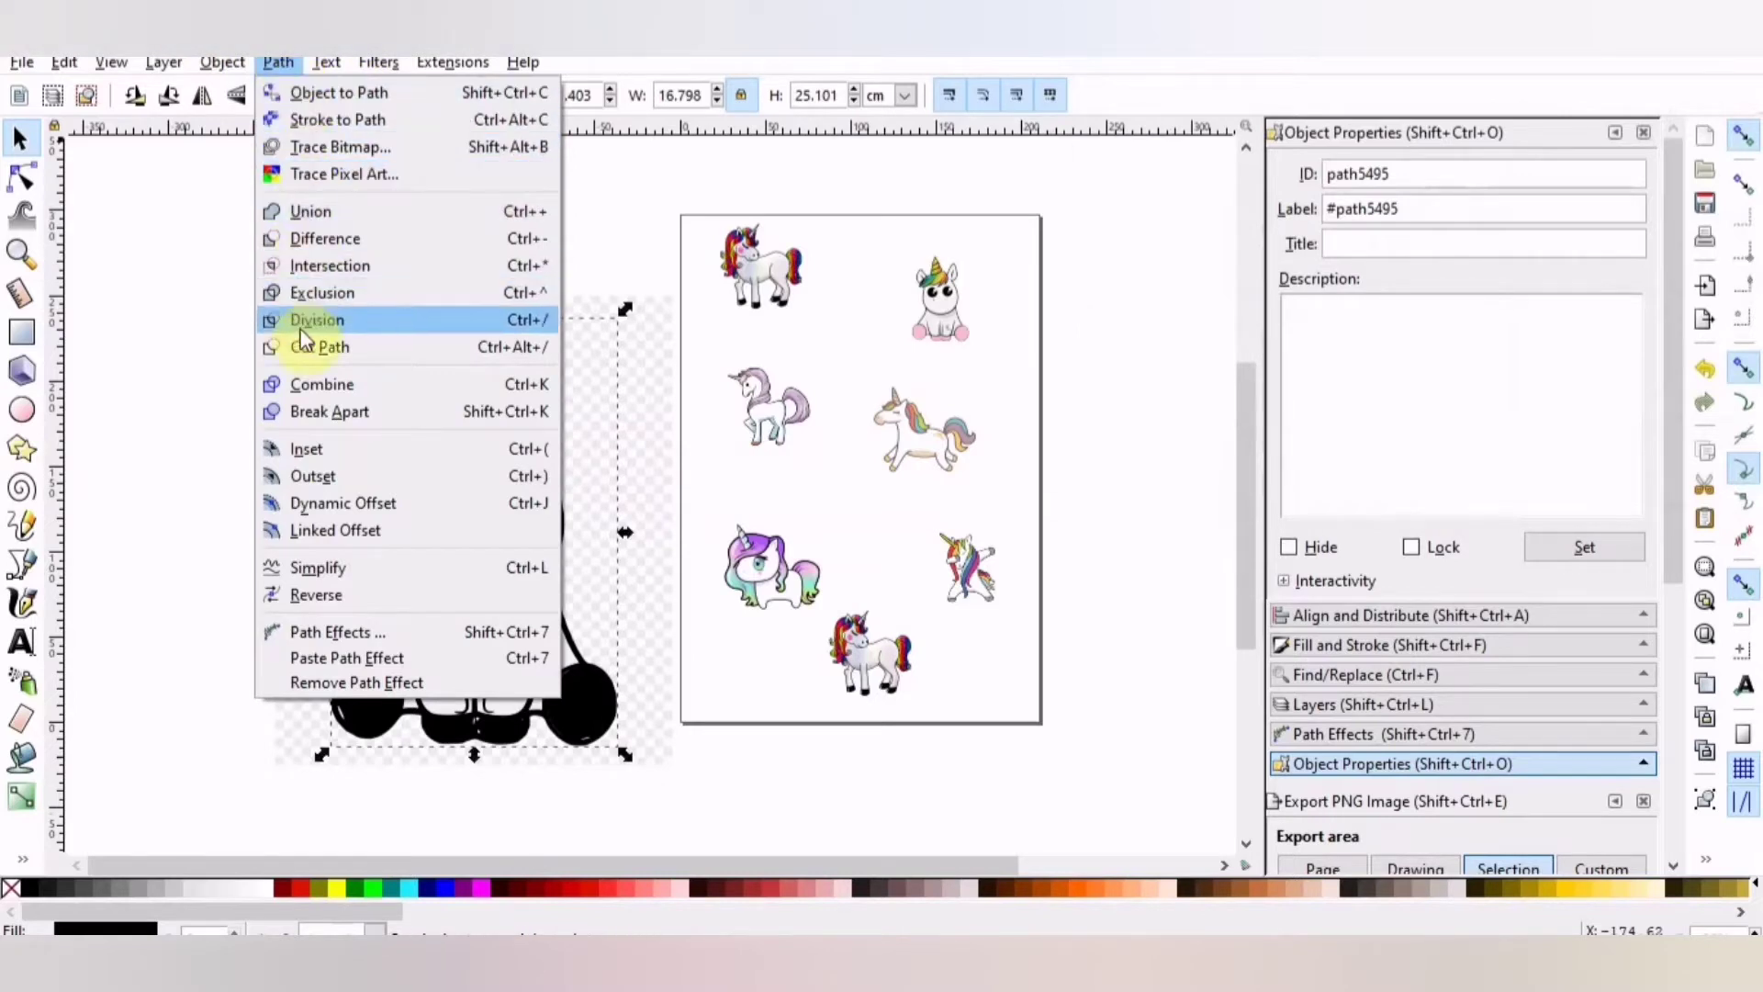
# Break the traced path apart and group the pieces into one solid silhouette.
pyautogui.click(312, 415)
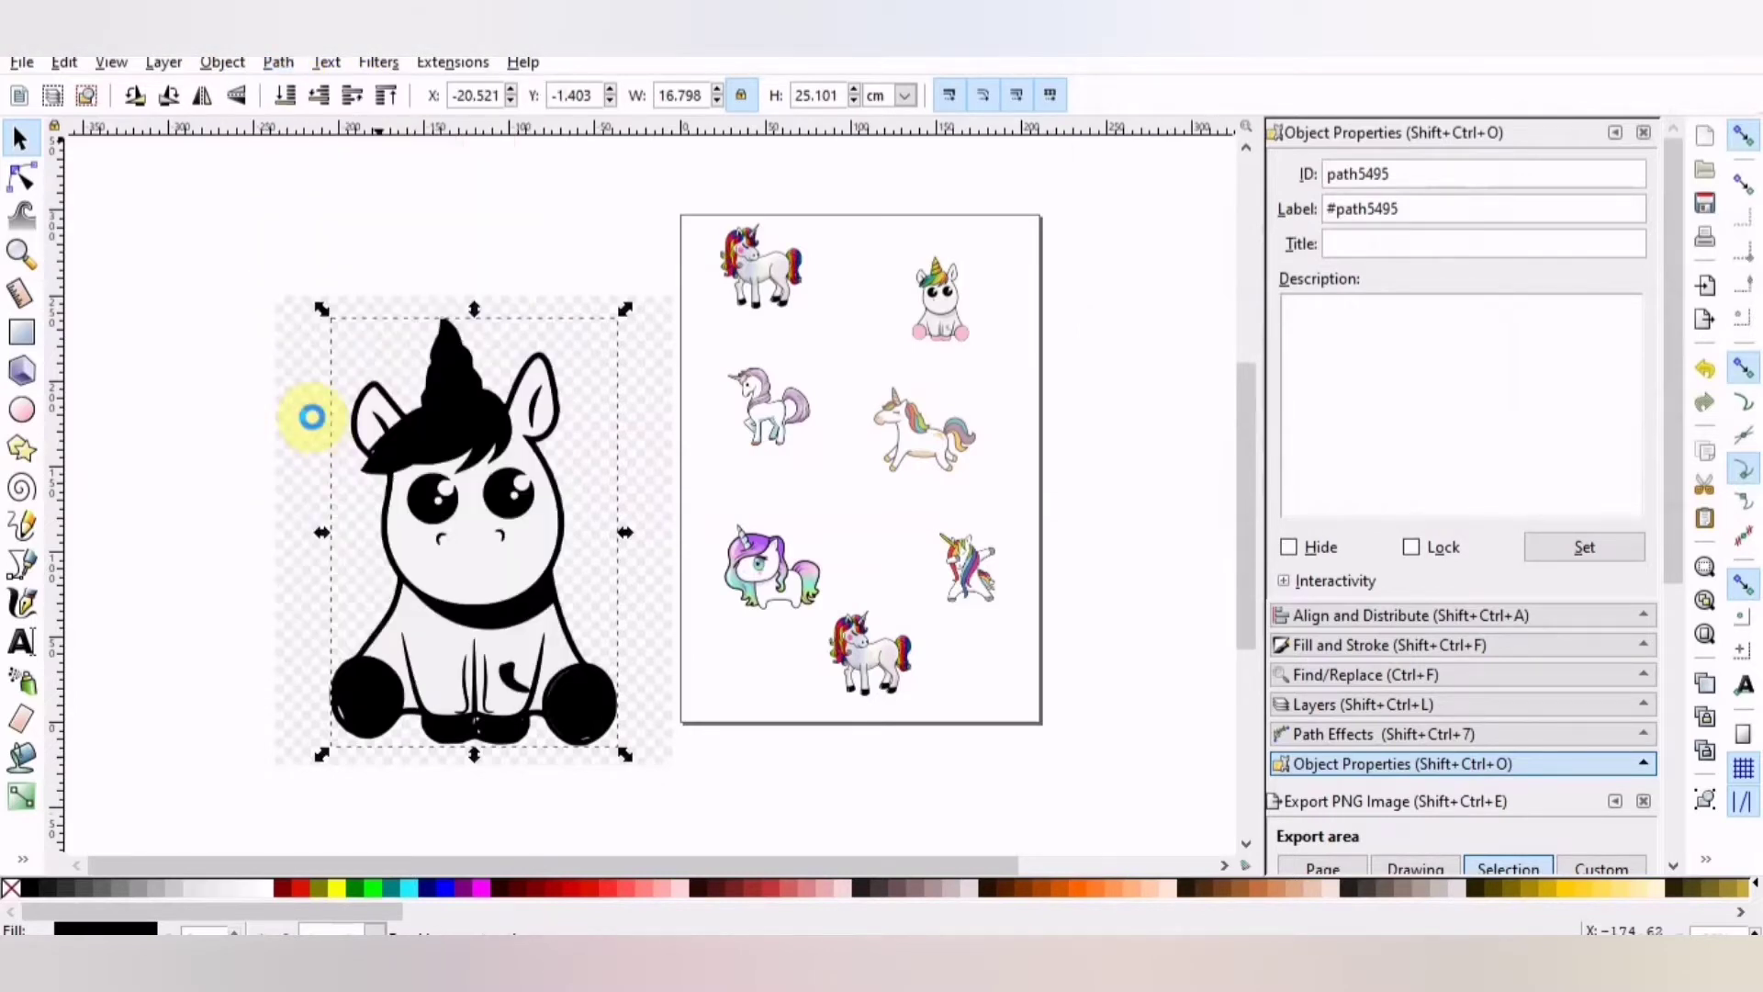
pyautogui.rightClick(416, 470)
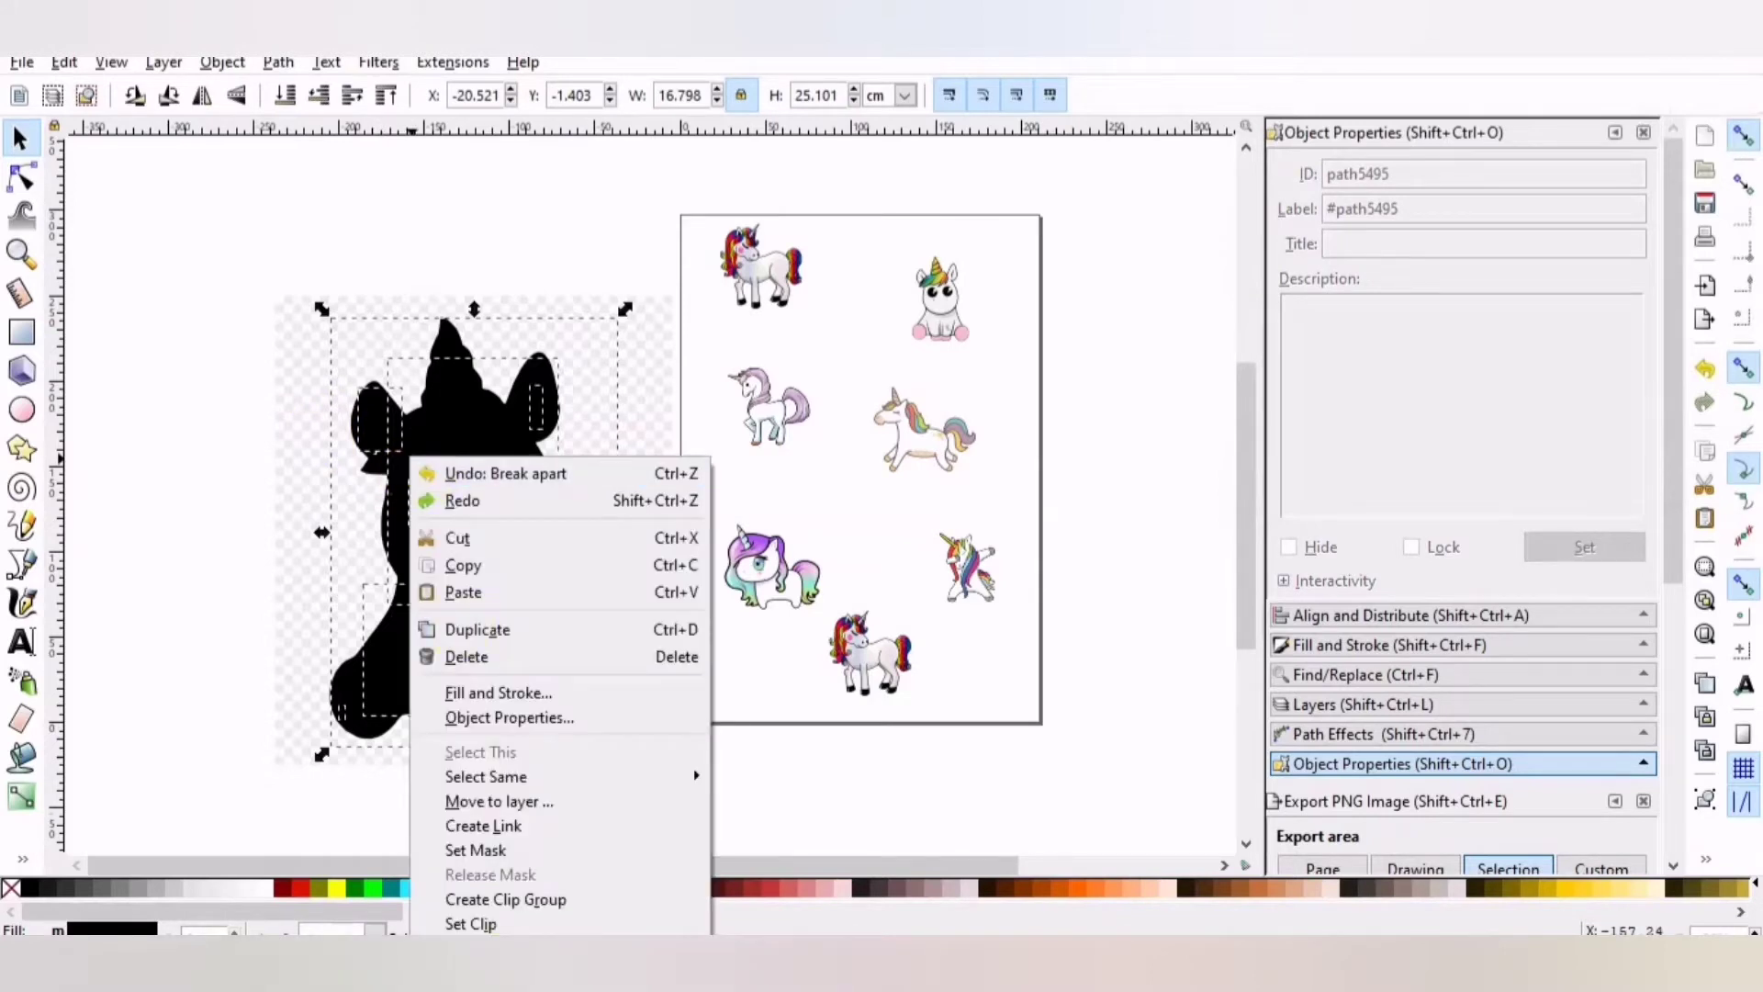
pyautogui.click(517, 925)
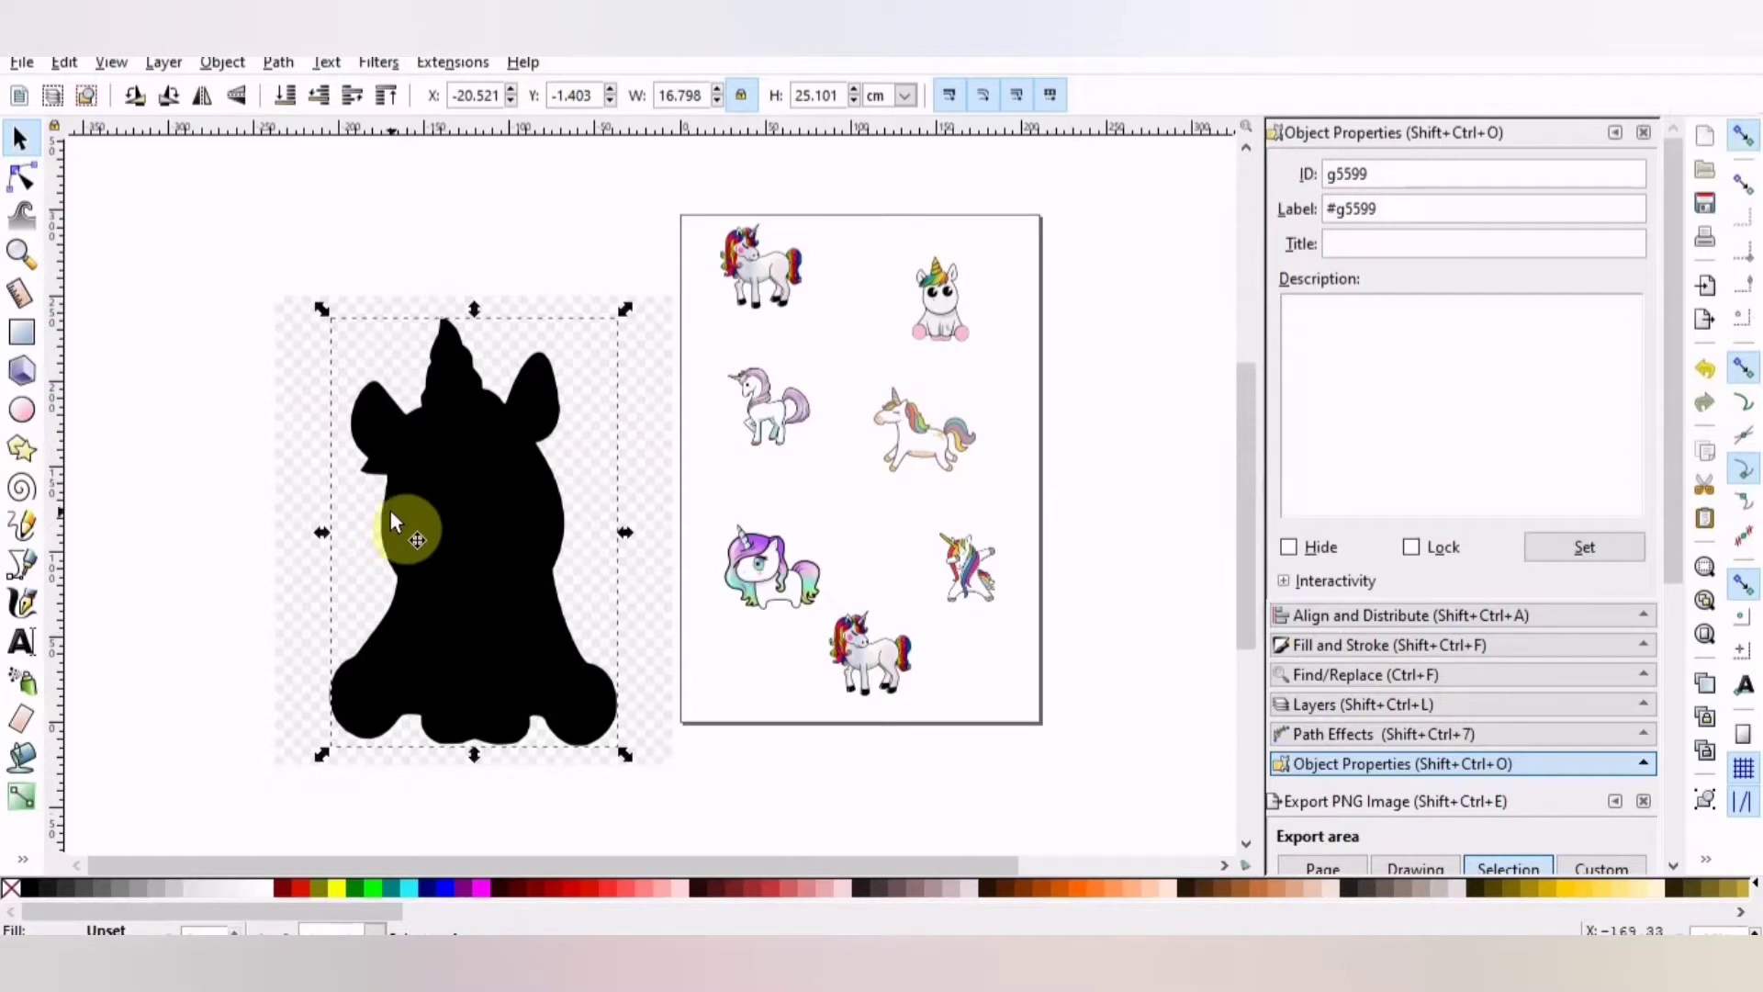
# Clip the baby unicorn bitmap to the silhouette, trimming it to 16.798 by 25.101 cm.
pyautogui.moveTo(237, 265); pyautogui.dragTo(693, 817)
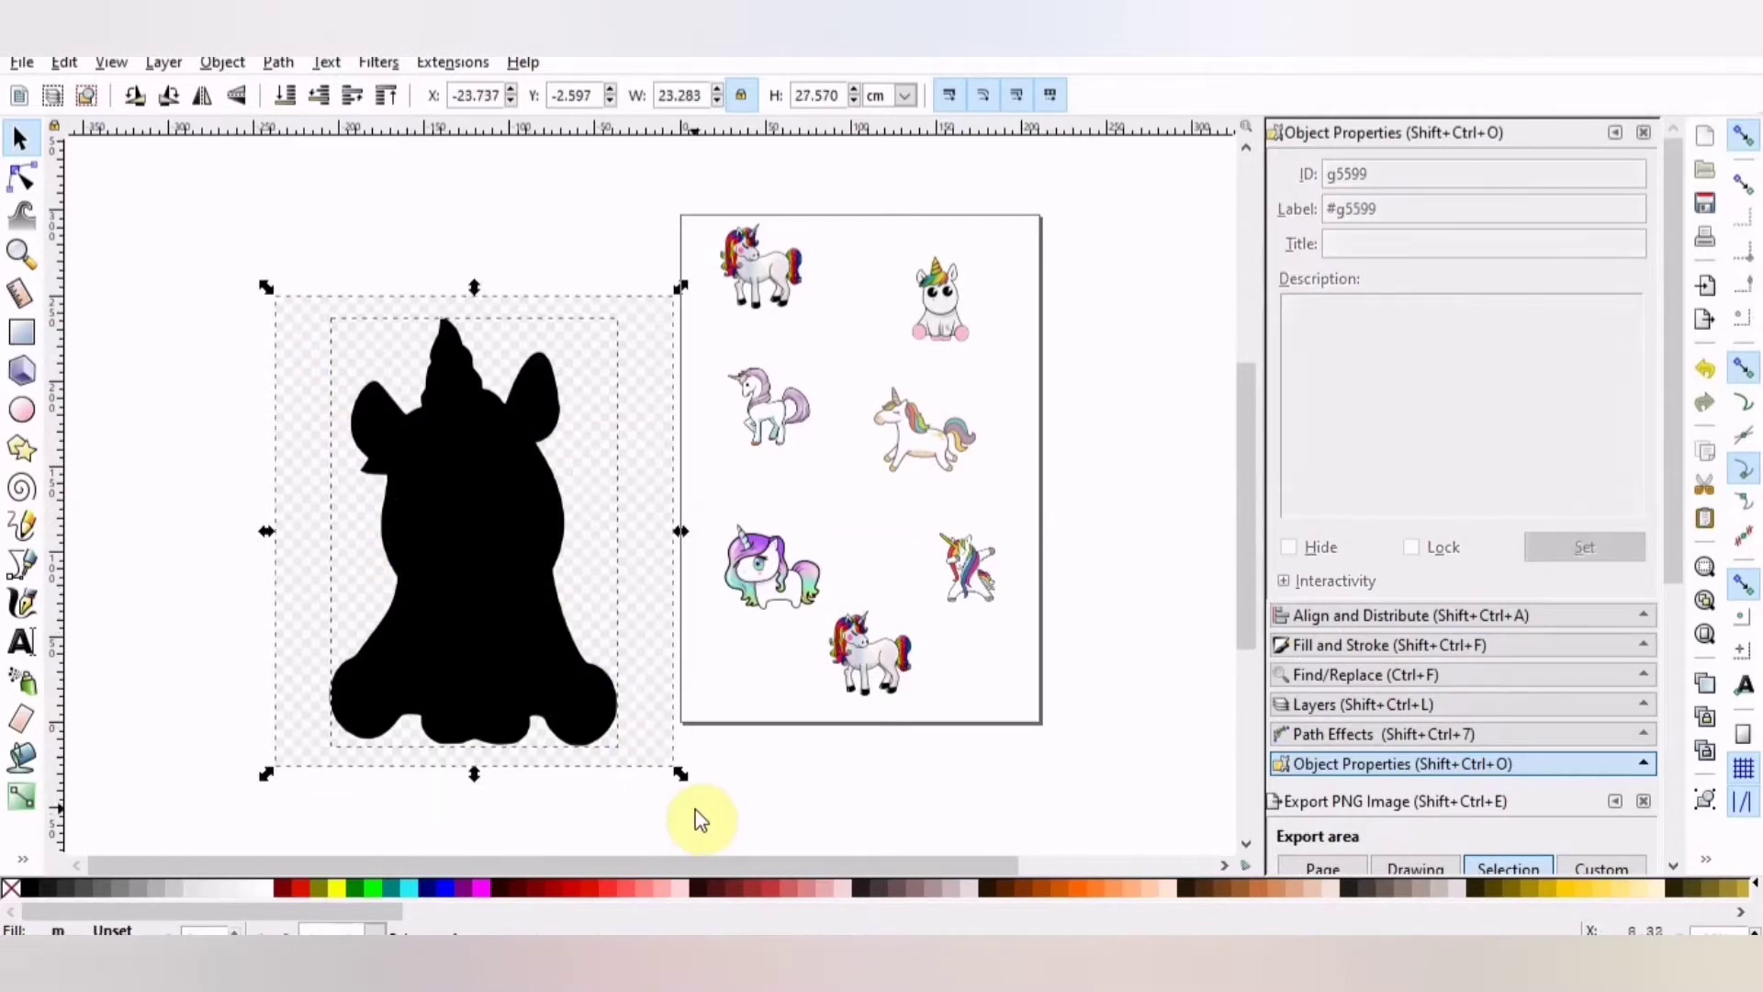
pyautogui.rightClick(560, 686)
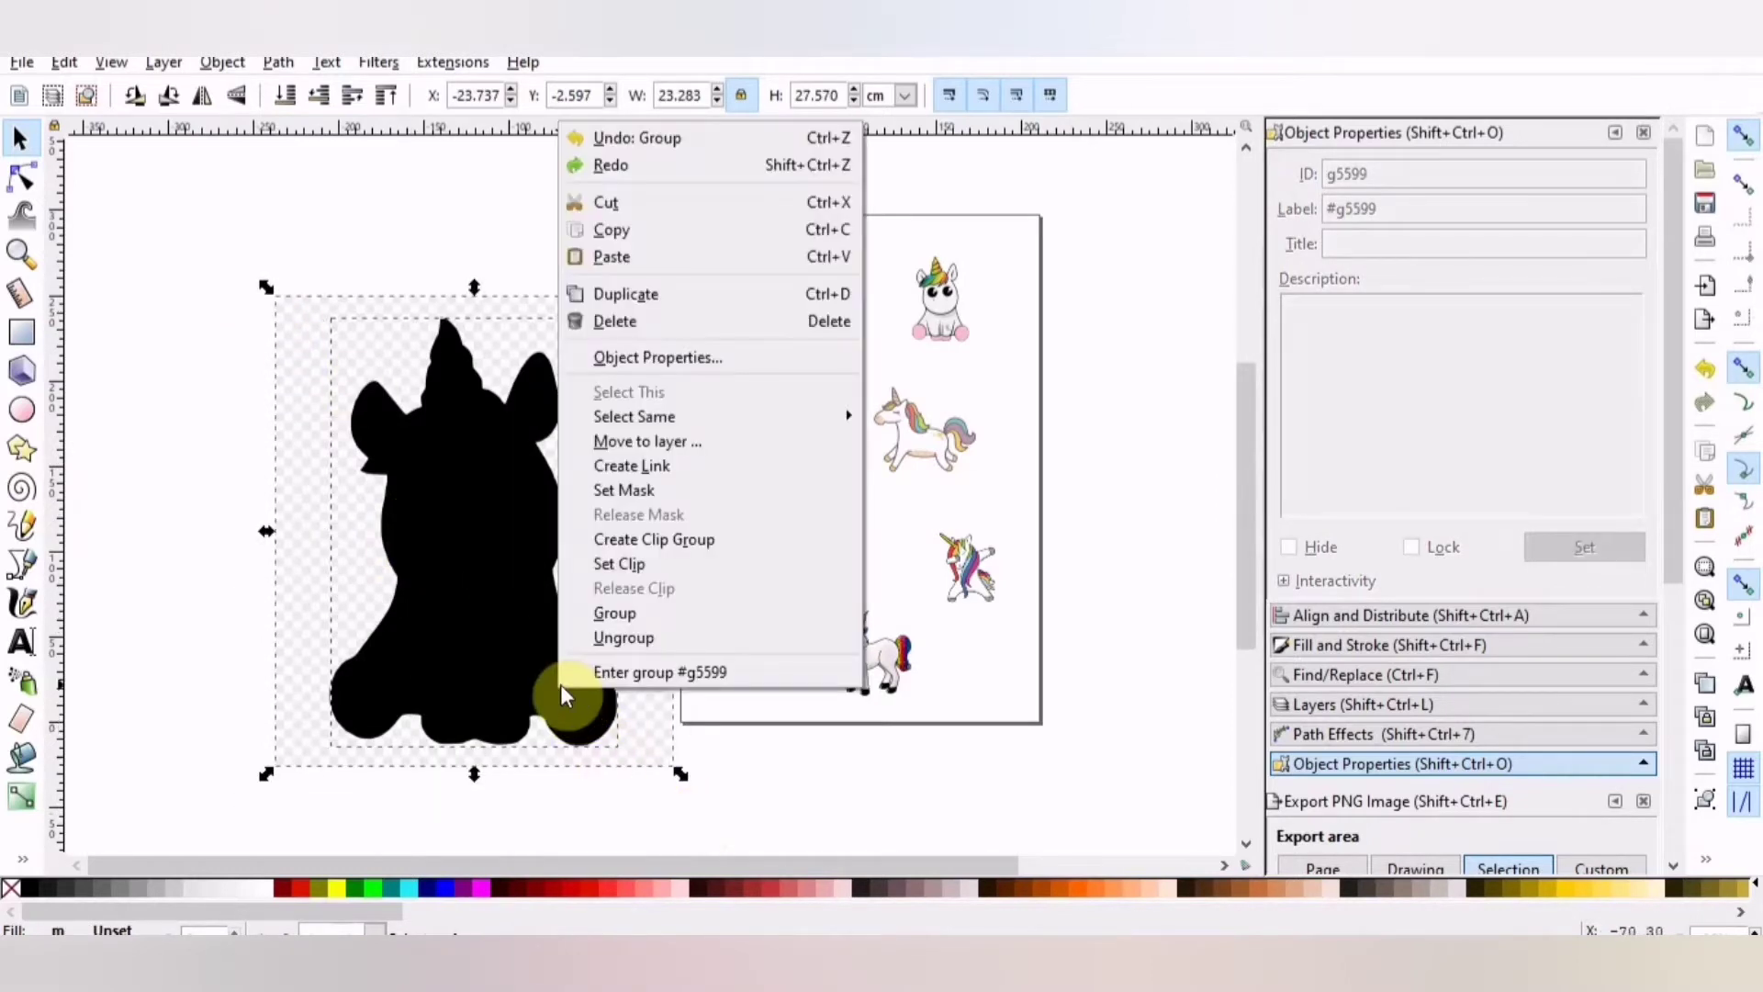
pyautogui.click(623, 564)
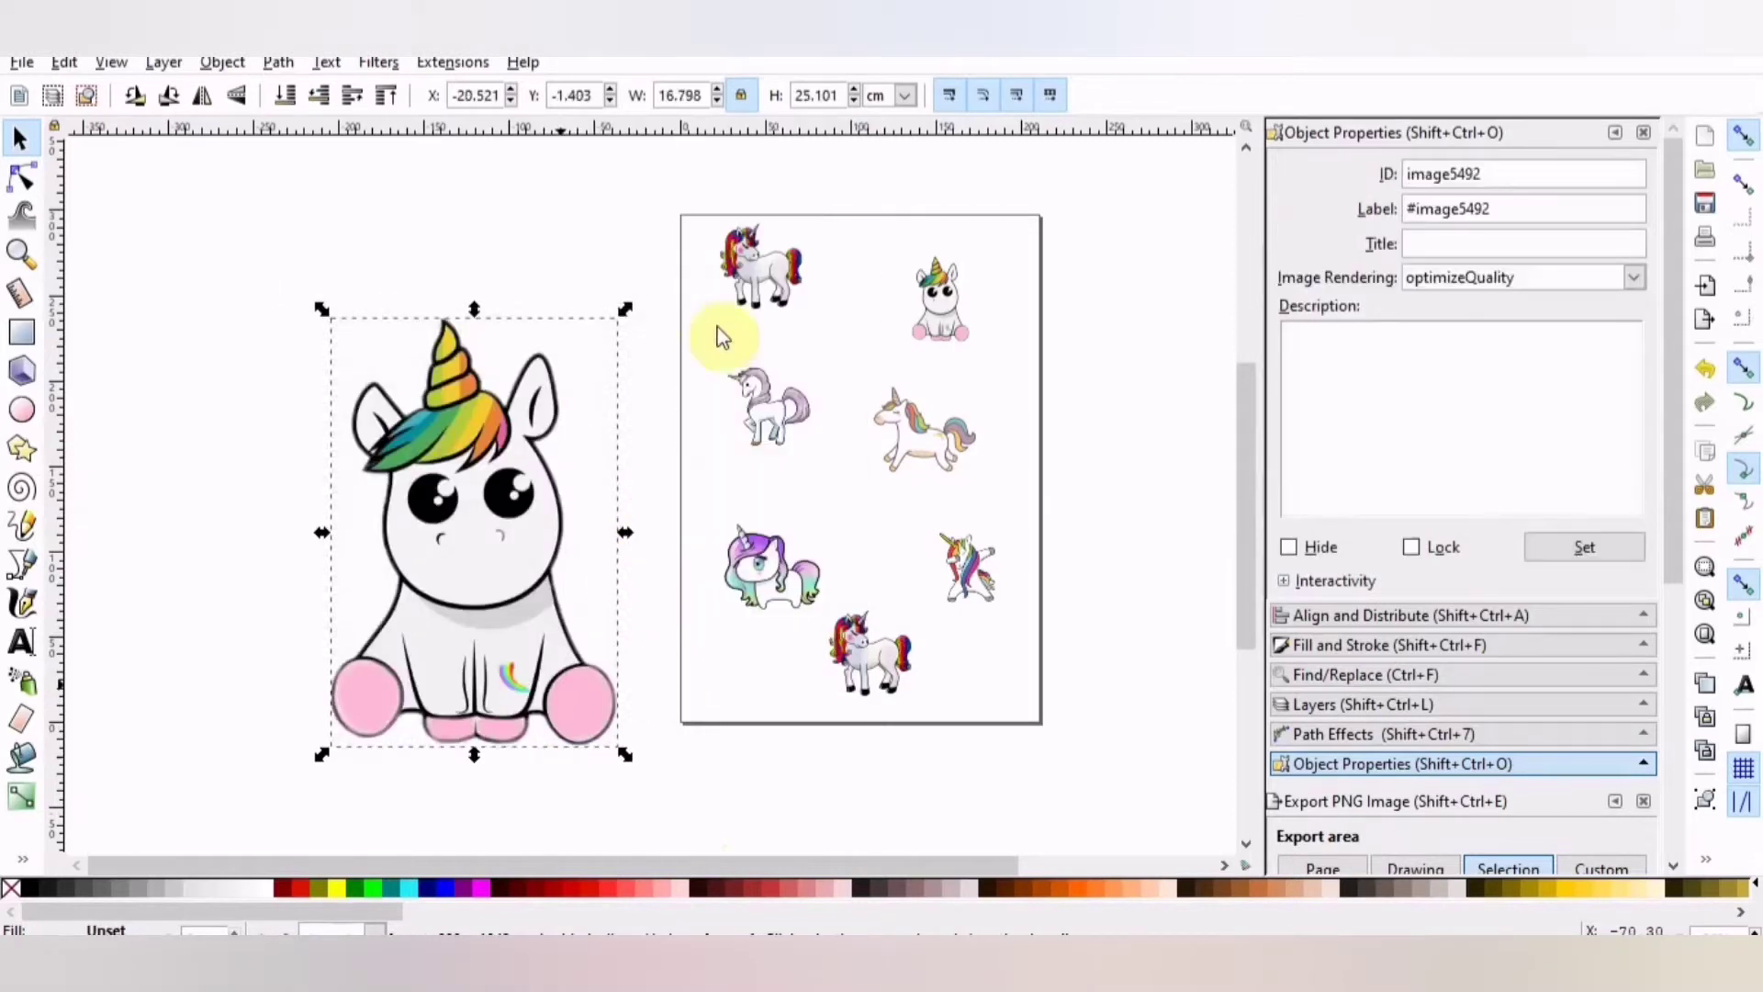
# Scale the clipped baby unicorn to 5 cm tall (3.346 cm wide) and place it among the stickers.
pyautogui.doubleClick(831, 96)
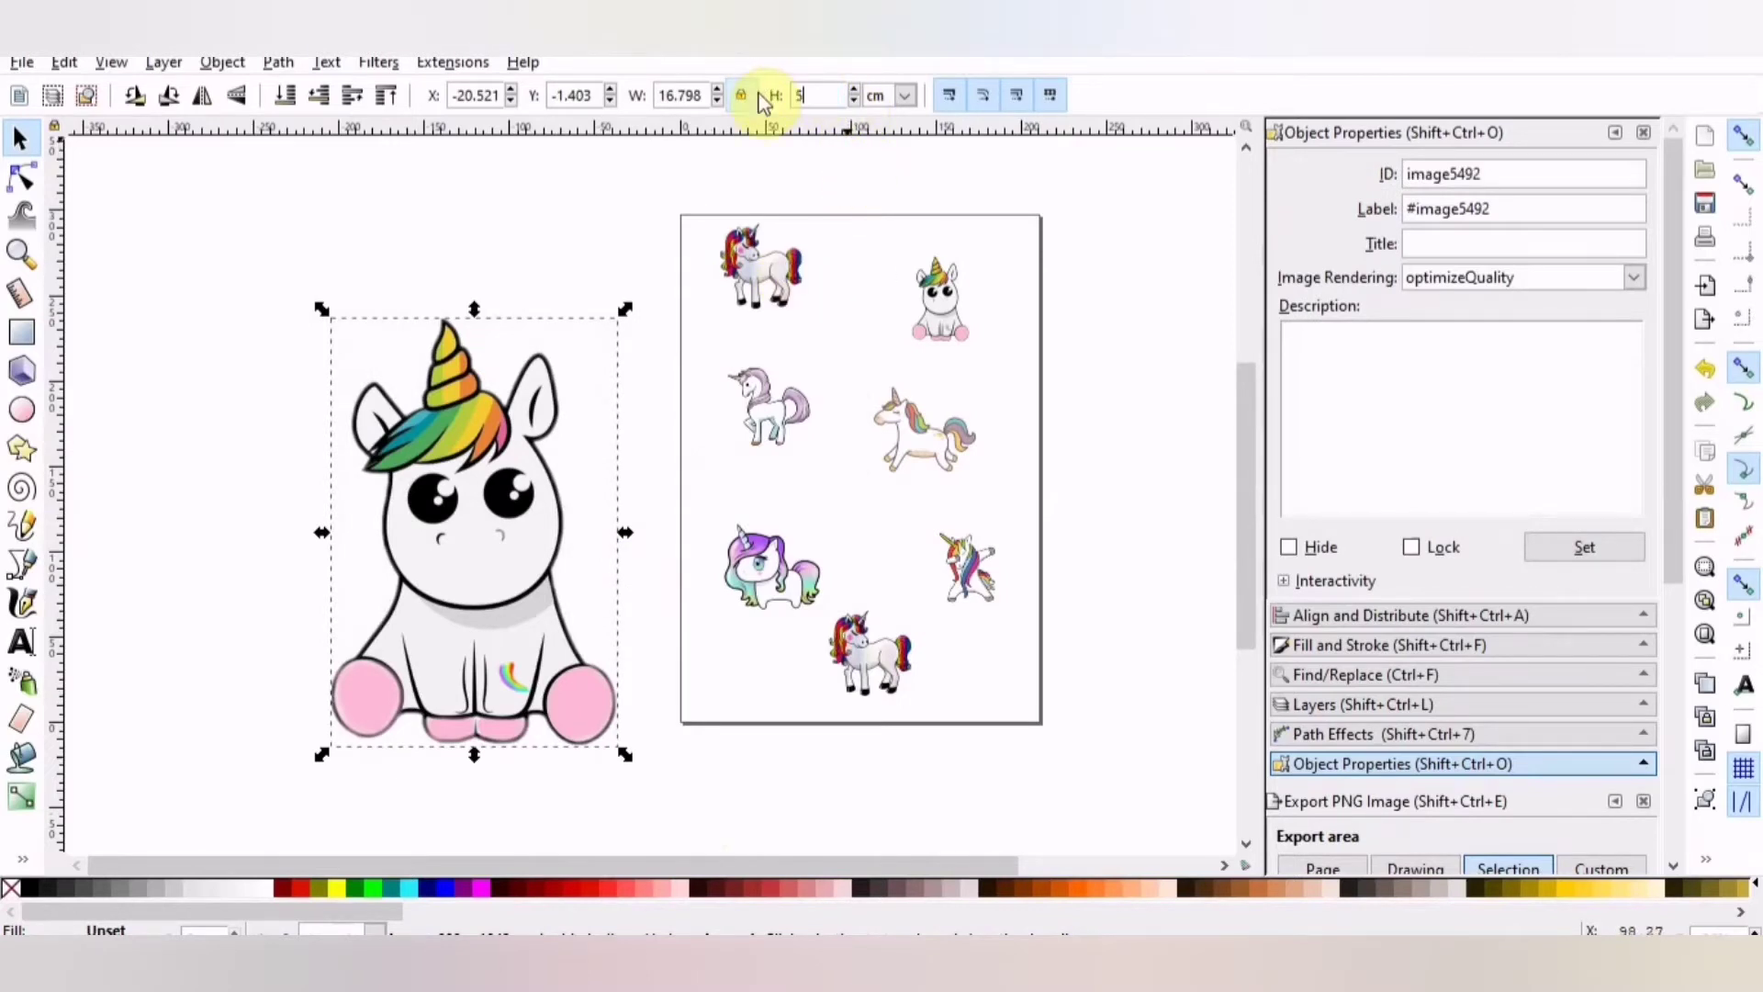
pyautogui.press('Return')
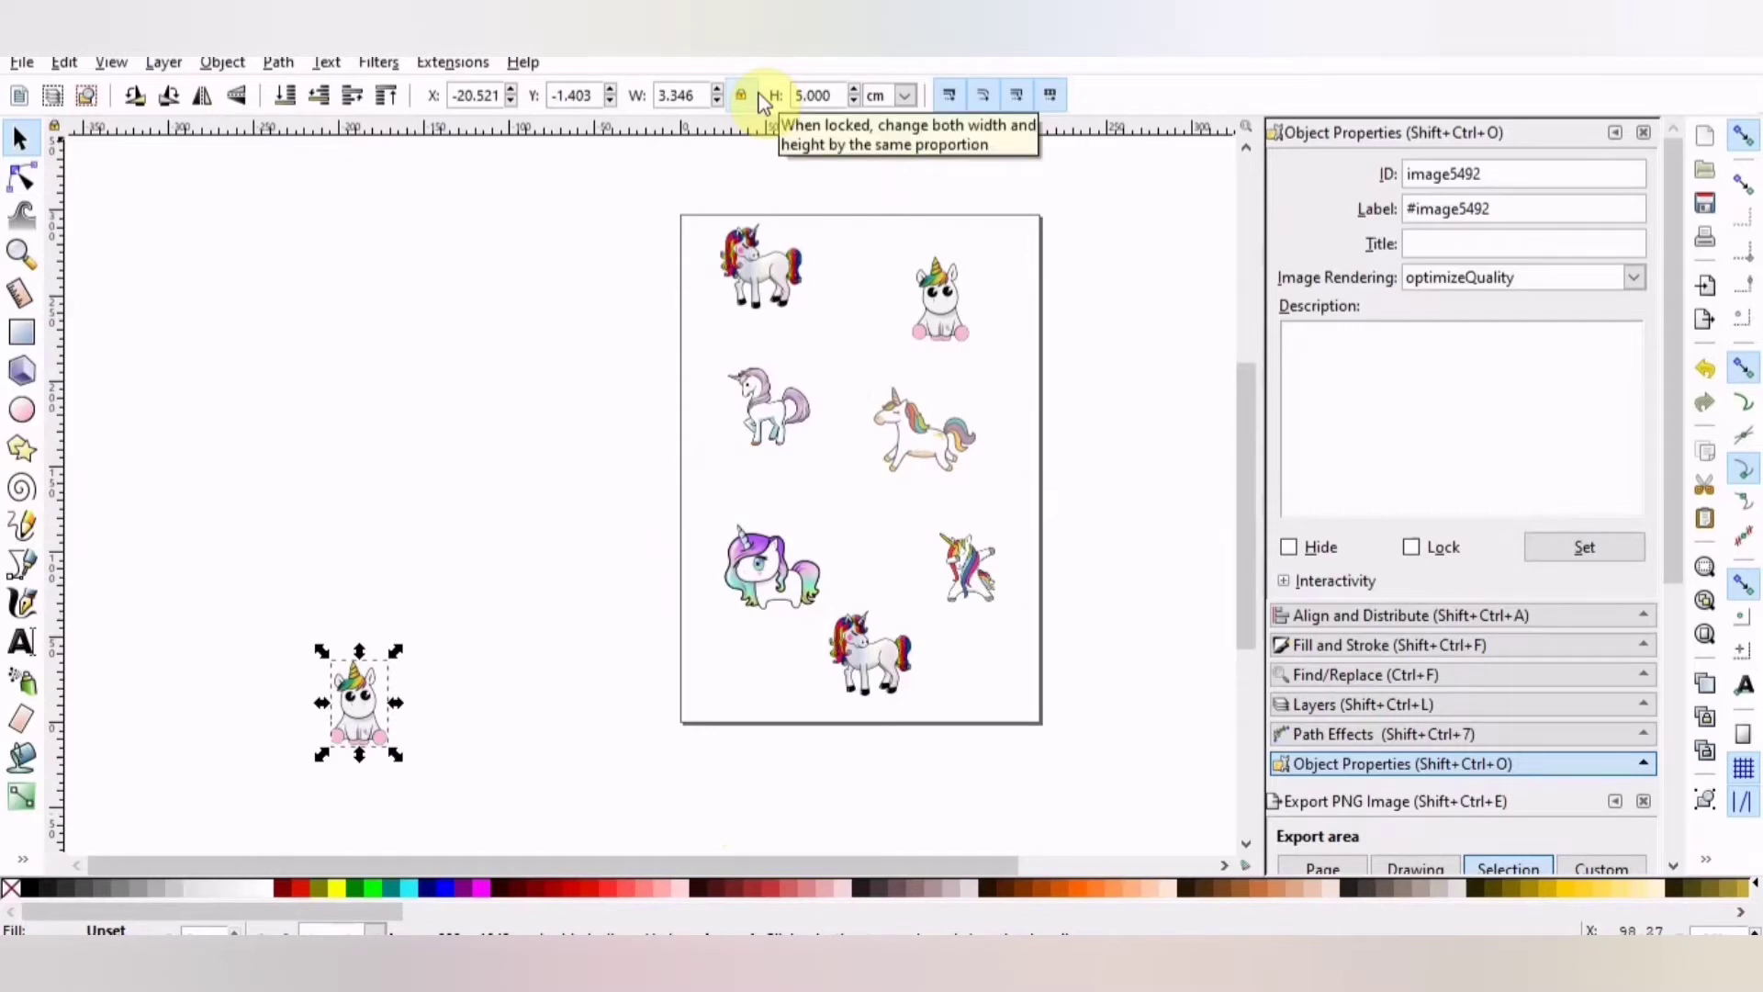
pyautogui.click(741, 94)
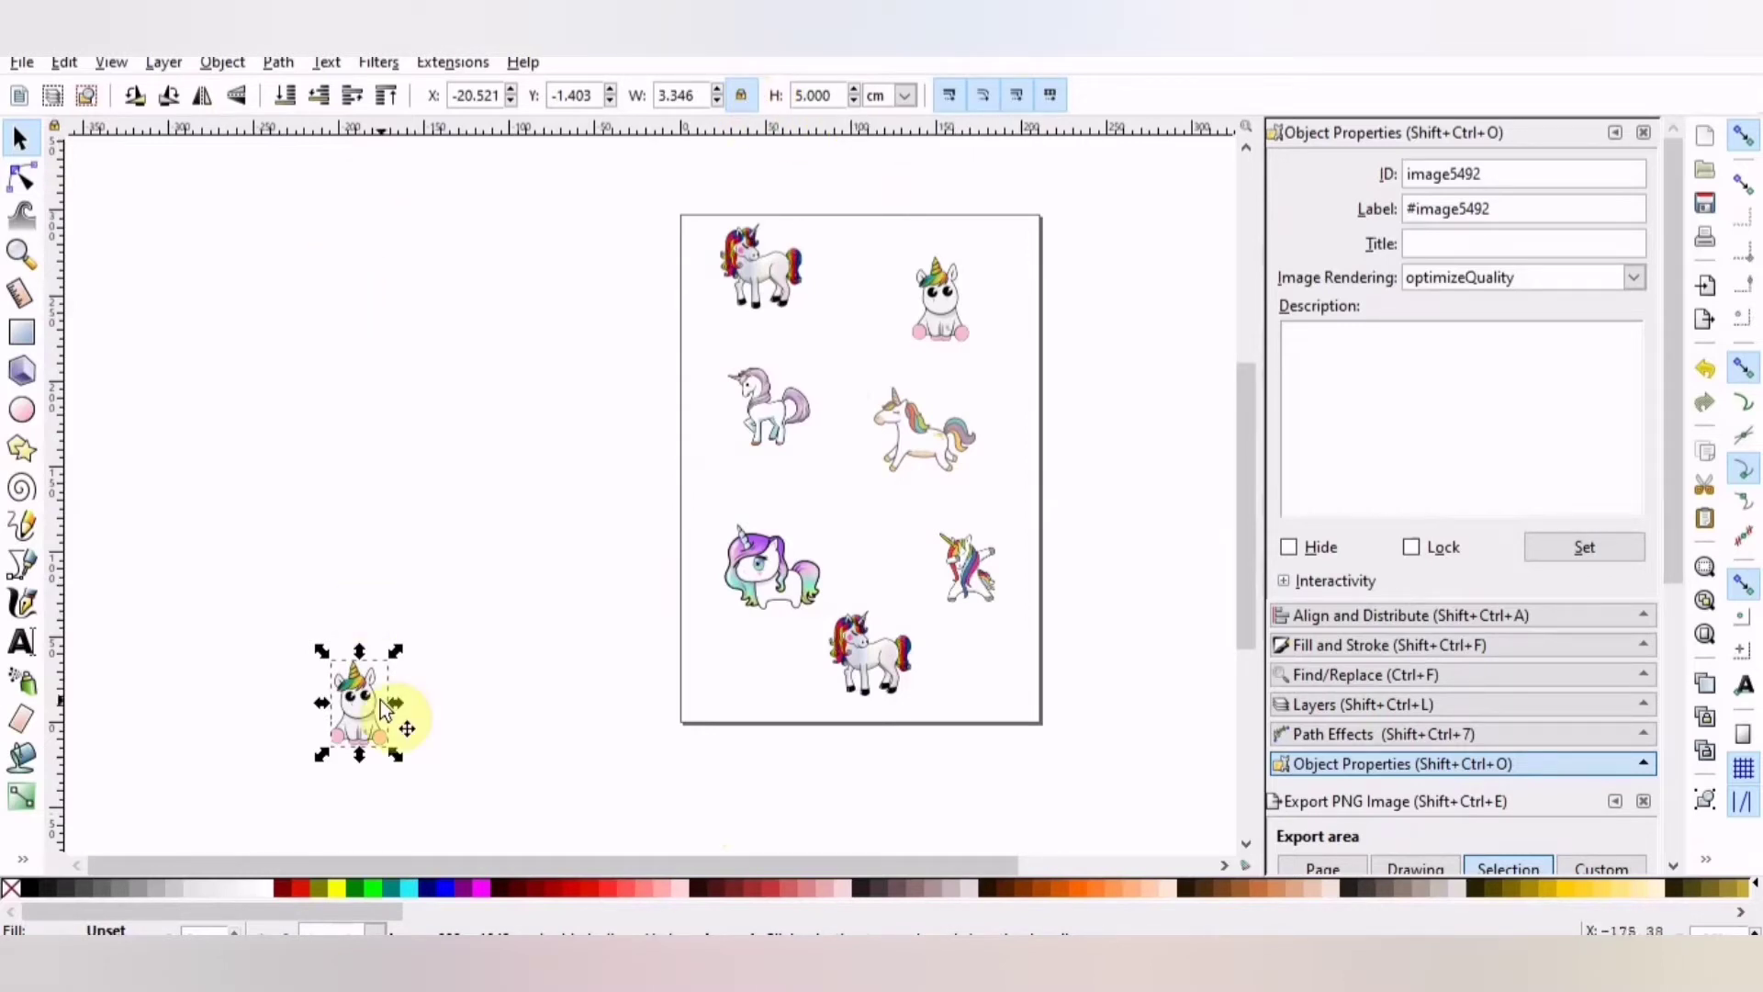
pyautogui.moveTo(382, 705); pyautogui.dragTo(895, 519)
pyautogui.click(895, 519)
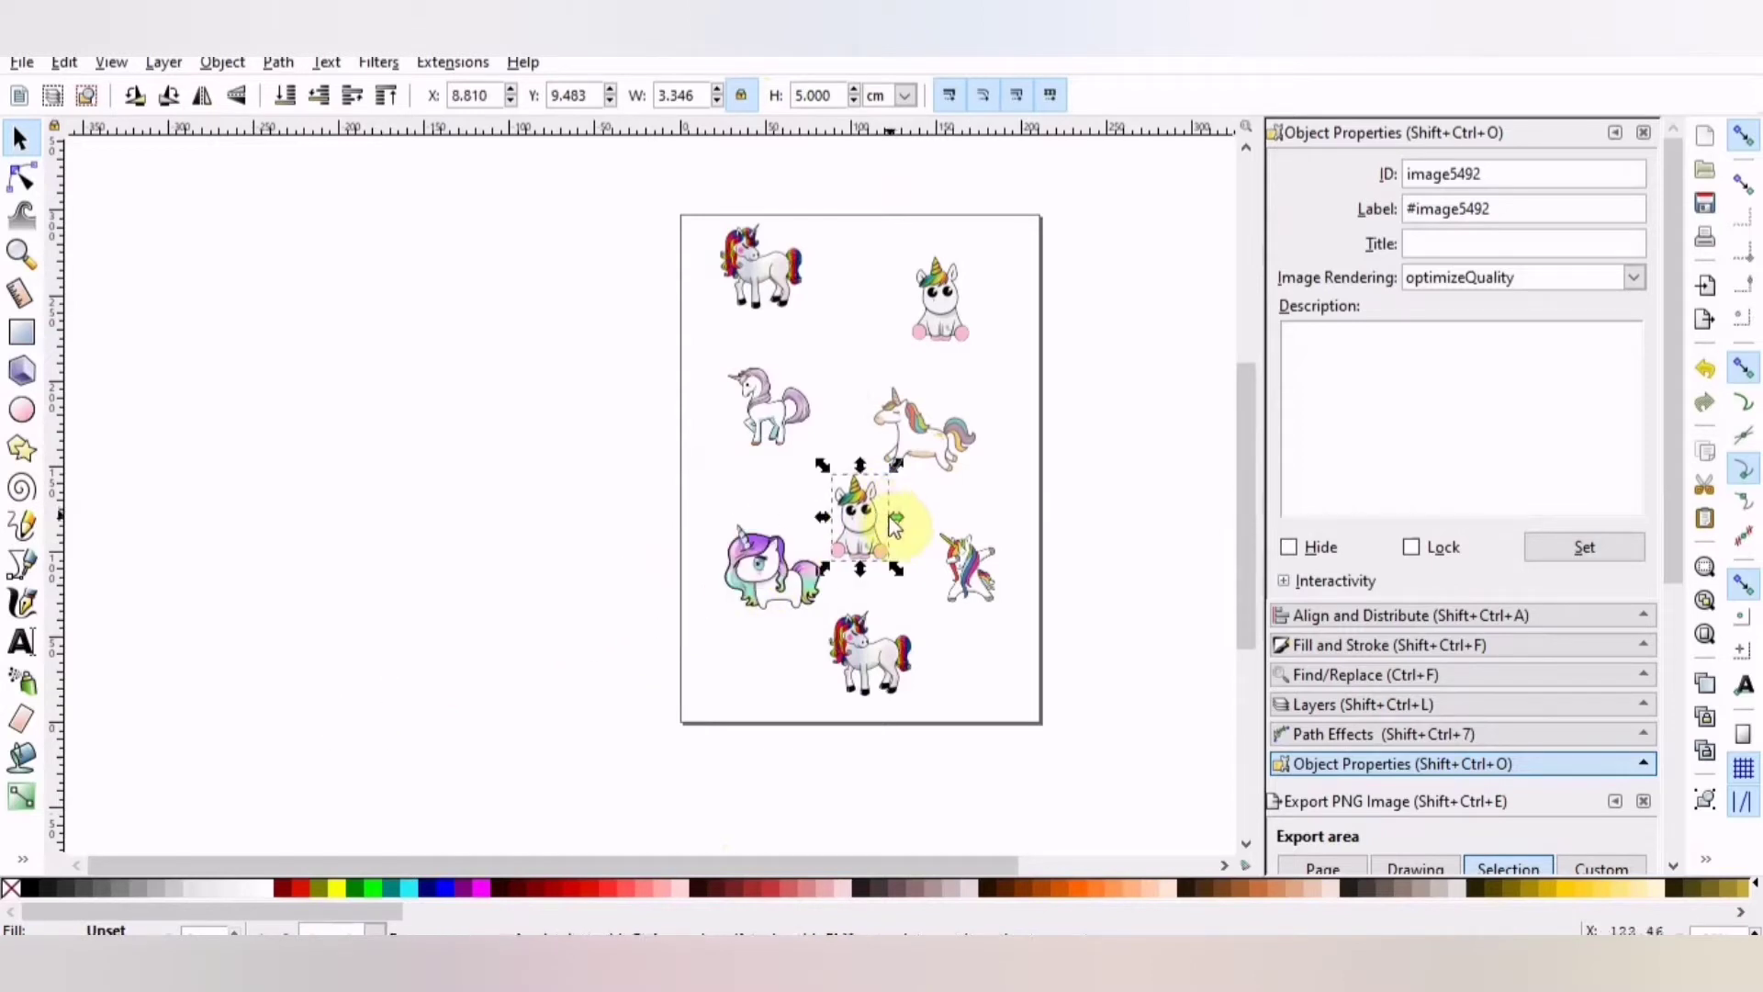
pyautogui.click(567, 472)
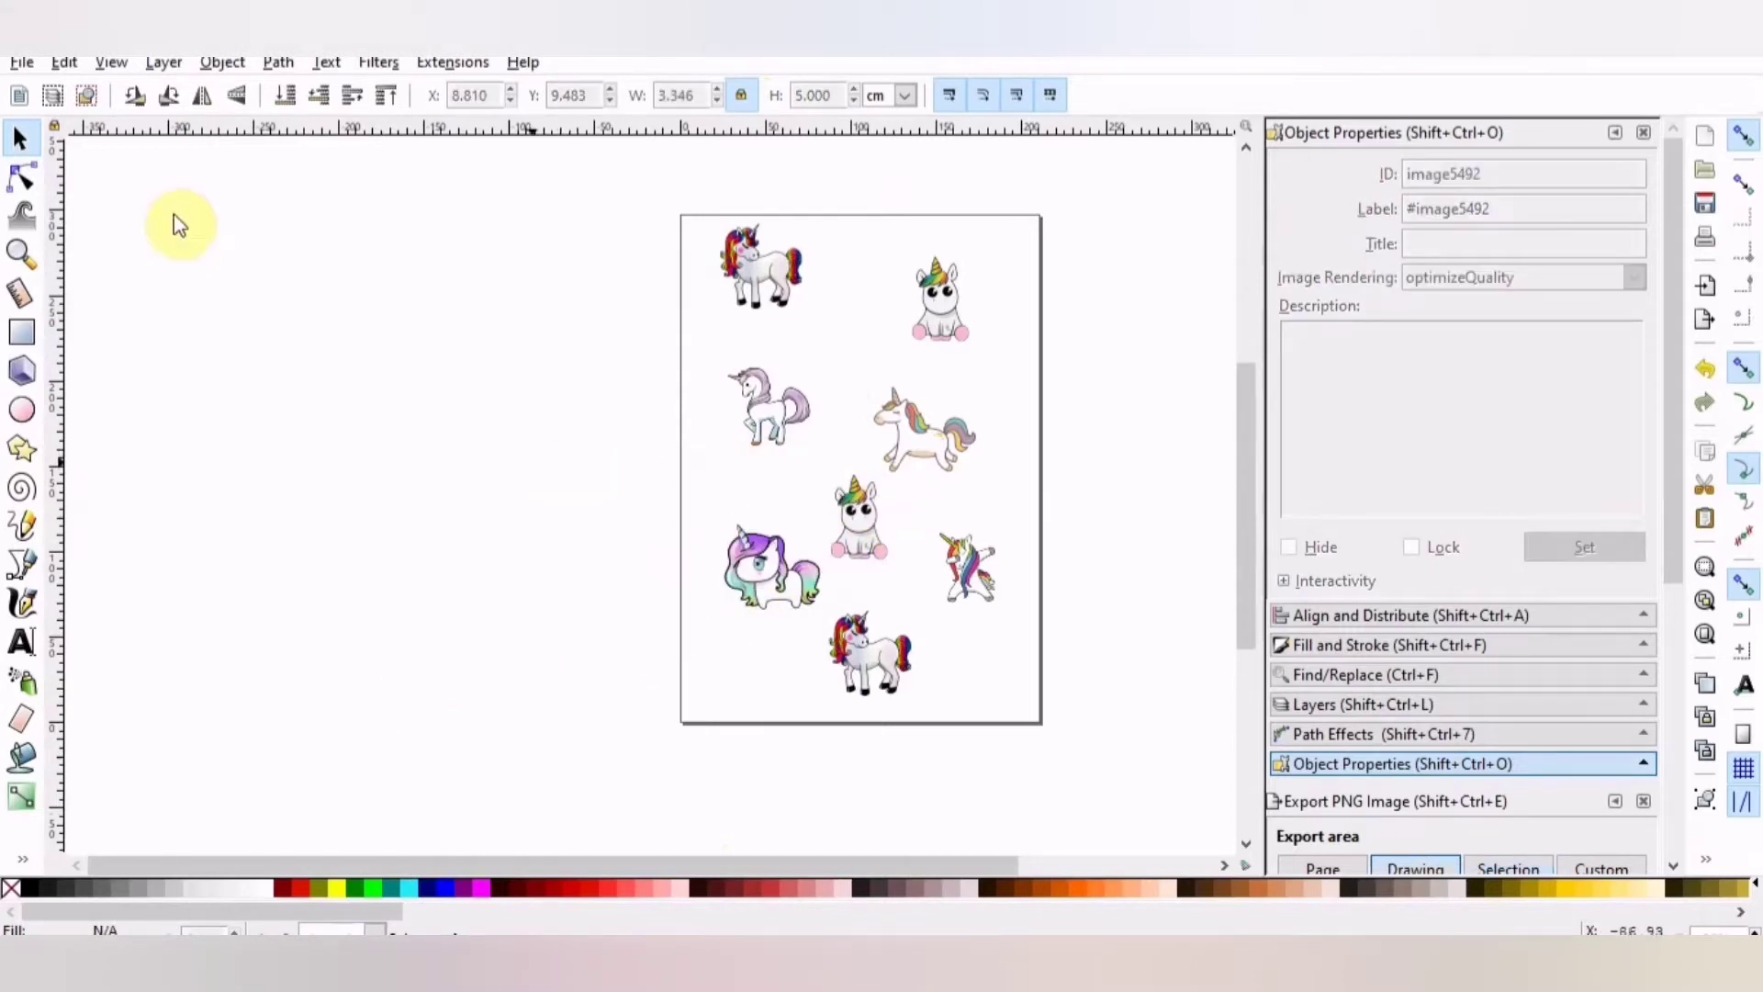
# Import the kawaii rainbow-haired unicorn PNG embedded and enlarge it to 22.754 cm square.
pyautogui.click(26, 63)
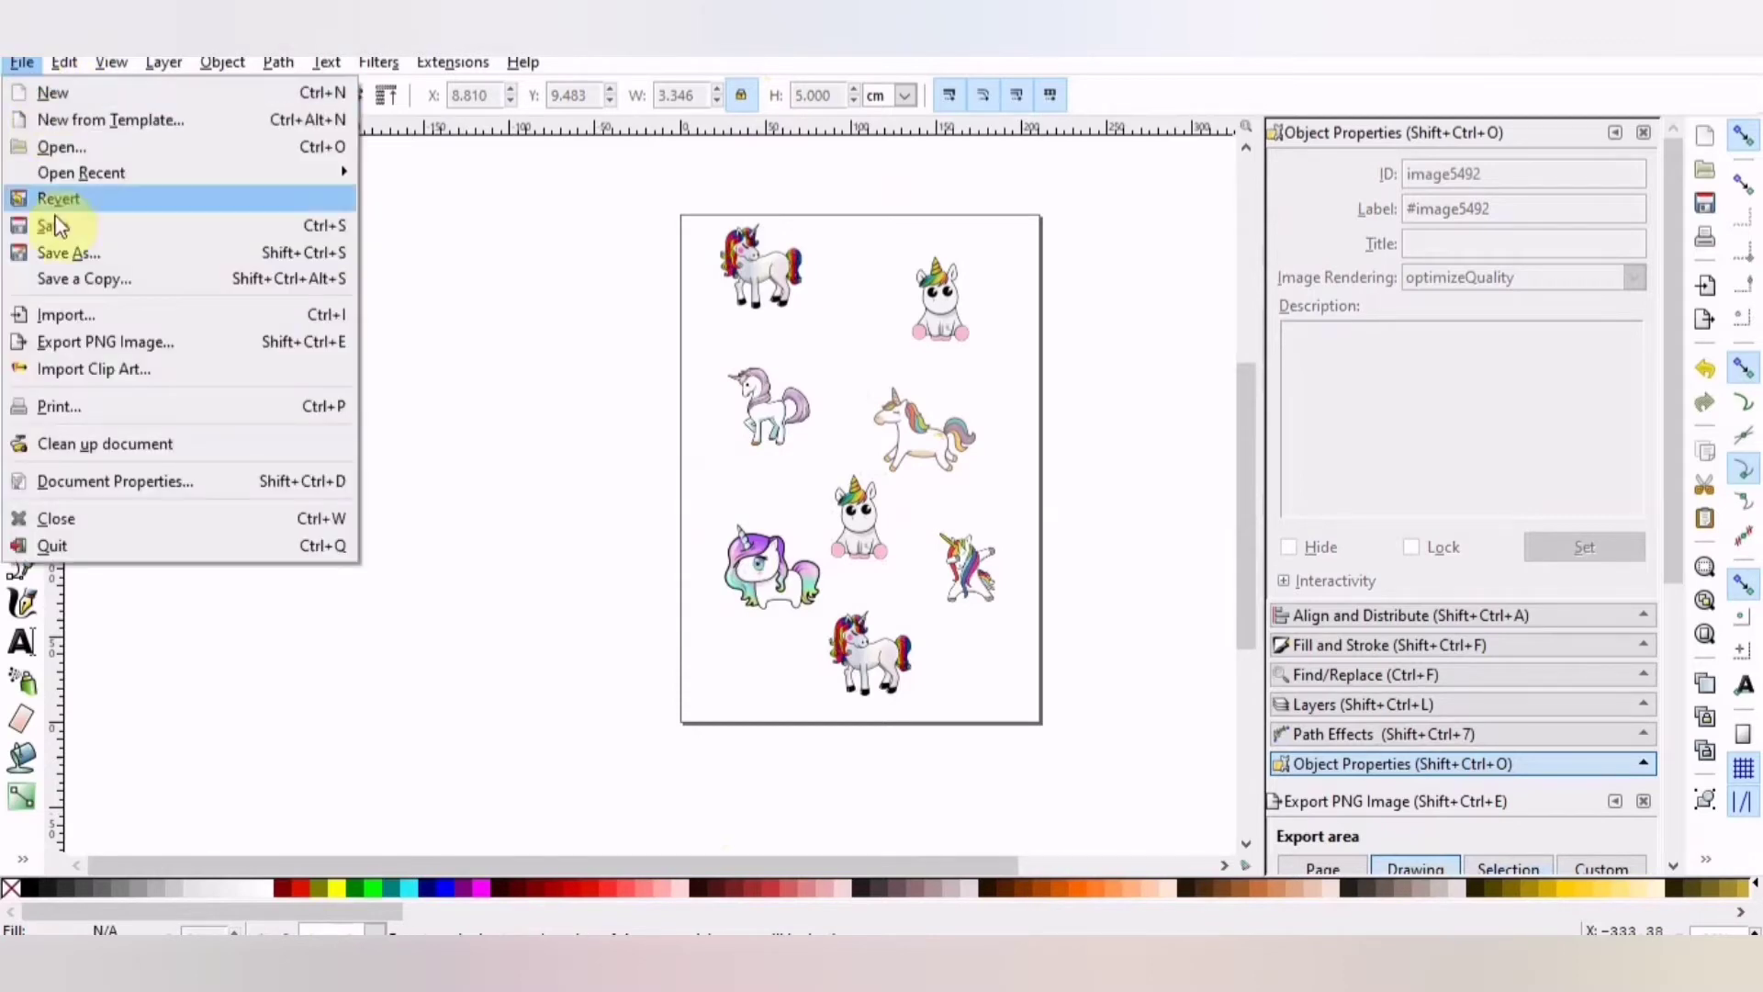
pyautogui.click(60, 316)
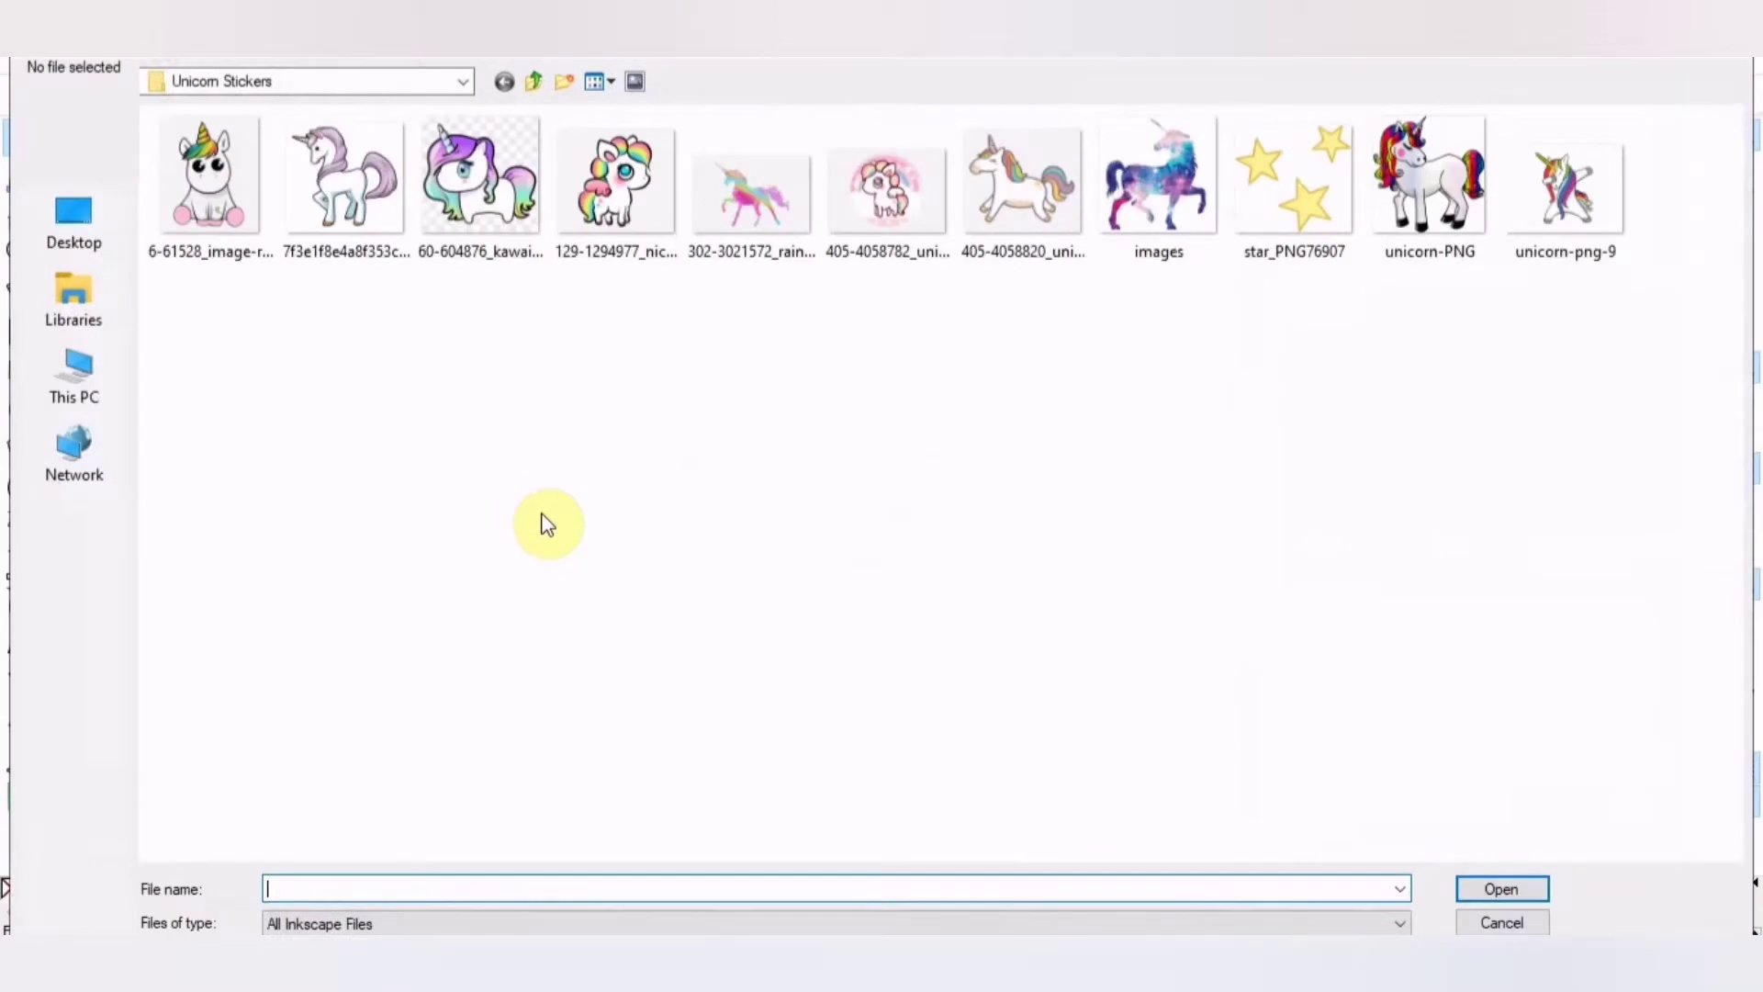
pyautogui.click(481, 227)
pyautogui.click(1475, 887)
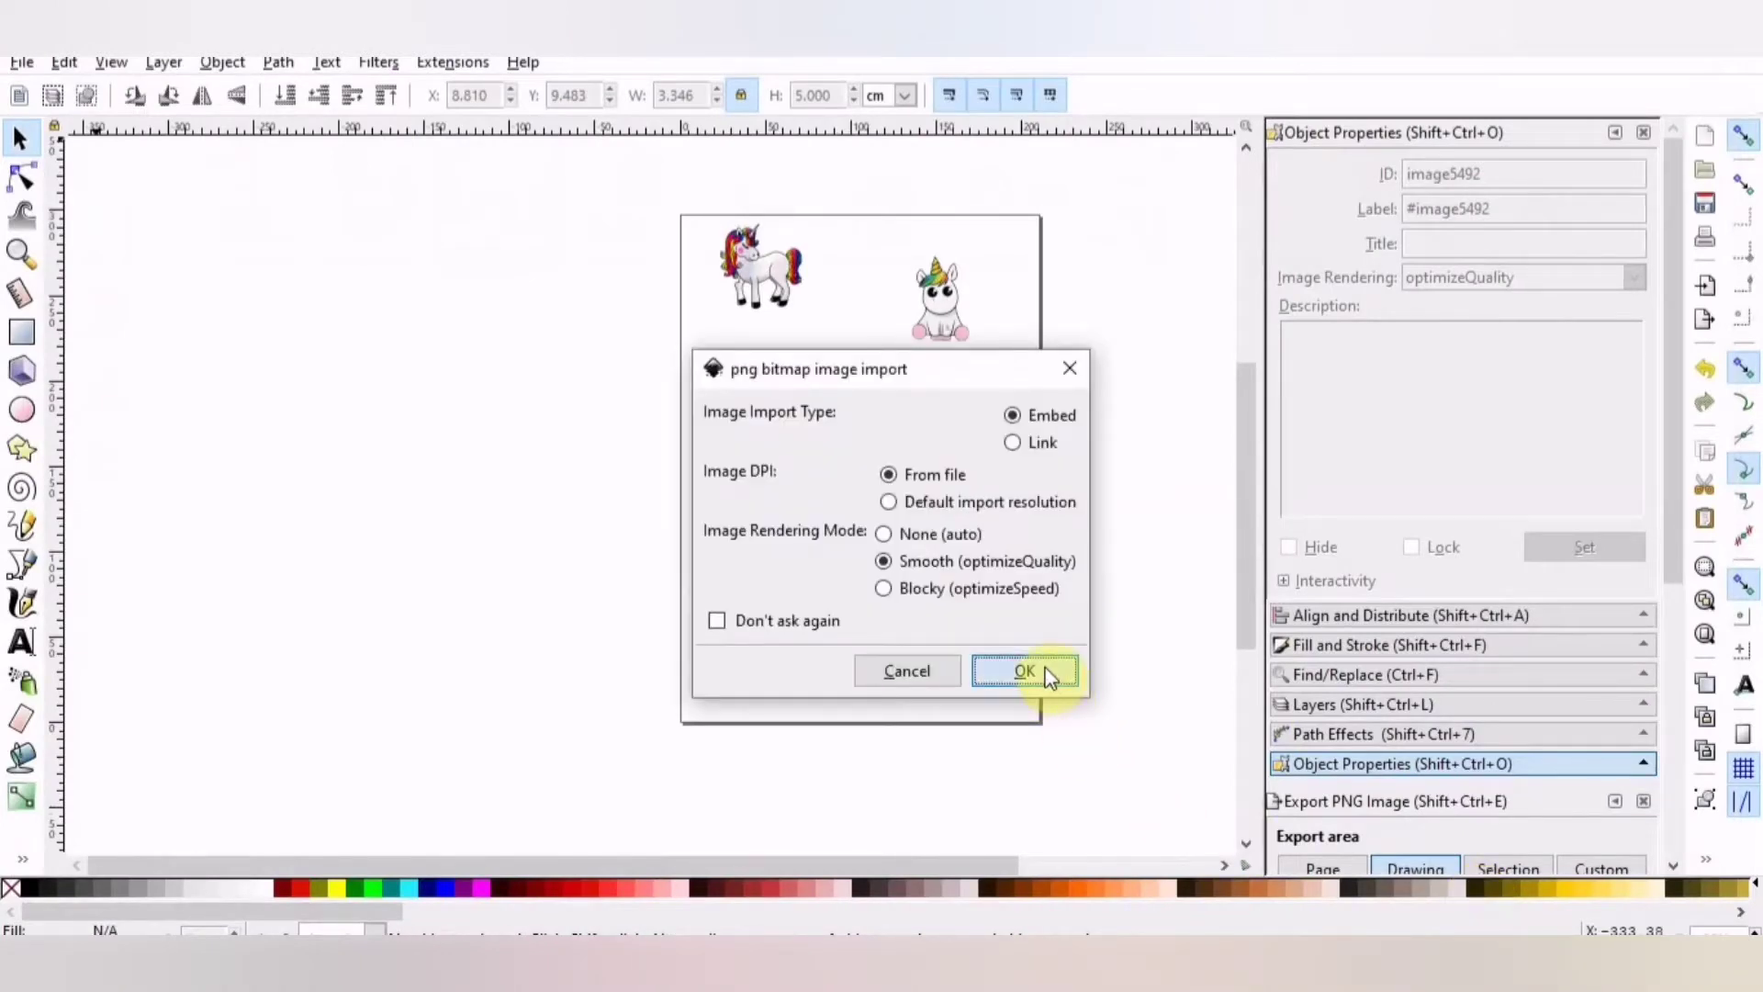
pyautogui.click(1048, 675)
pyautogui.moveTo(1048, 676); pyautogui.dragTo(284, 327)
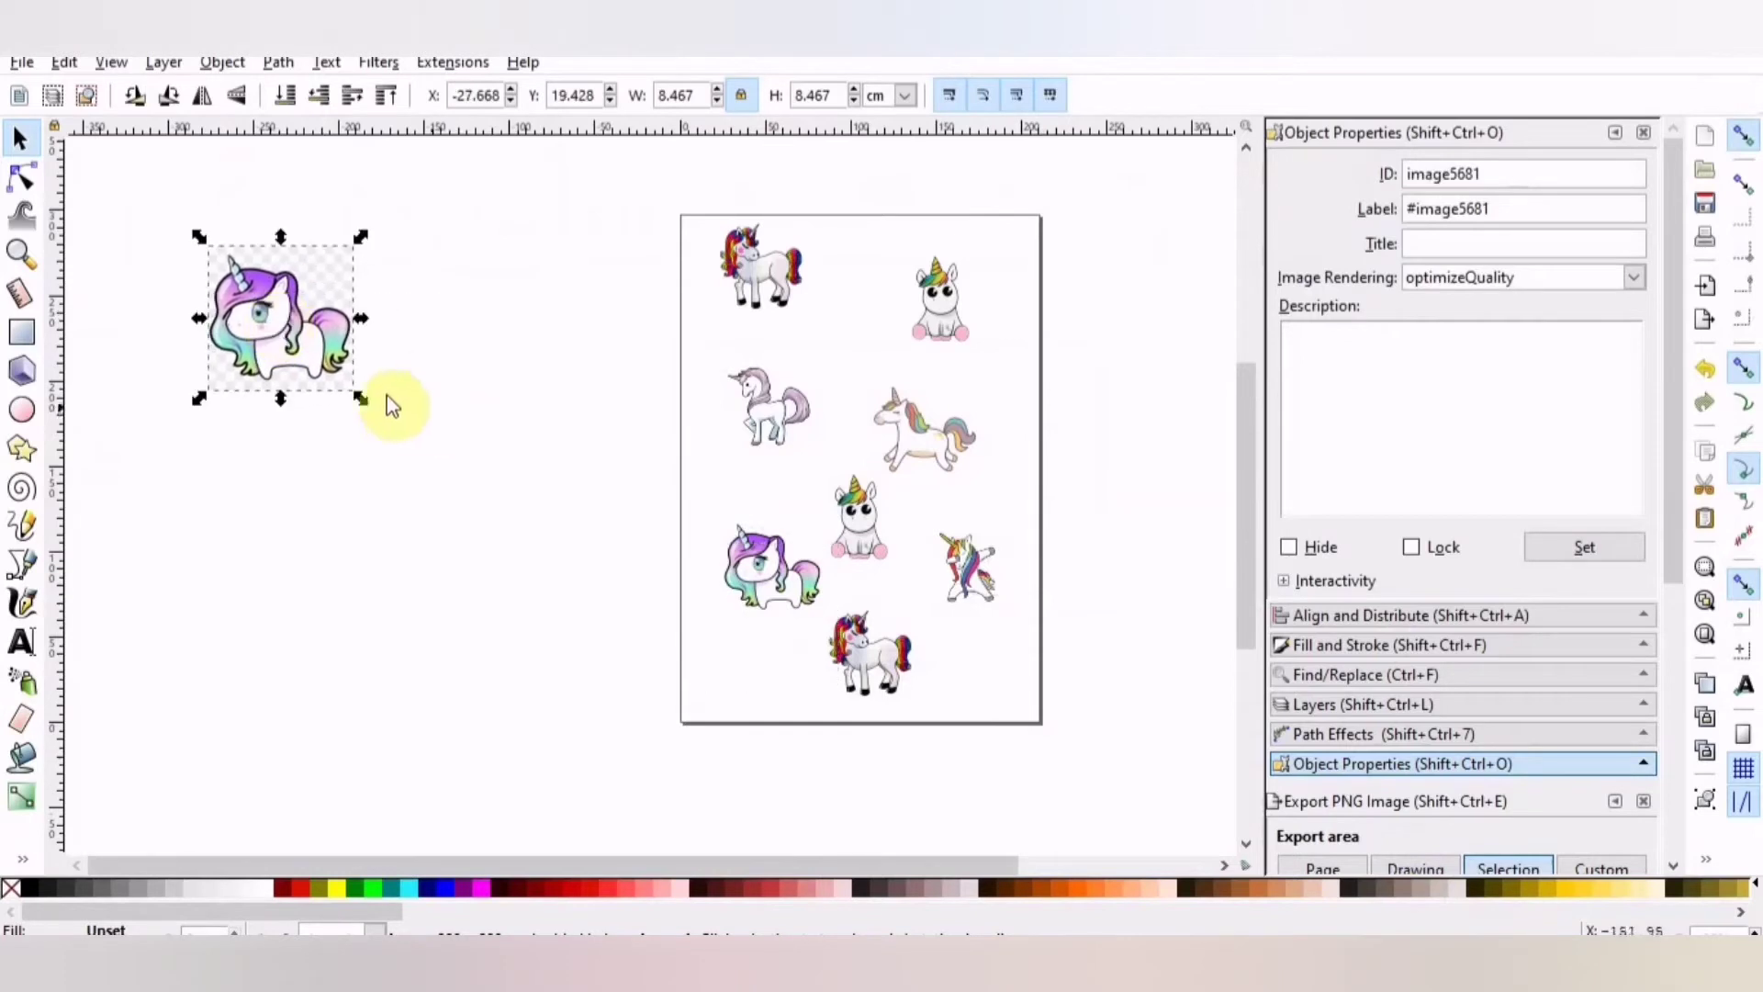
pyautogui.moveTo(361, 399); pyautogui.dragTo(610, 669)
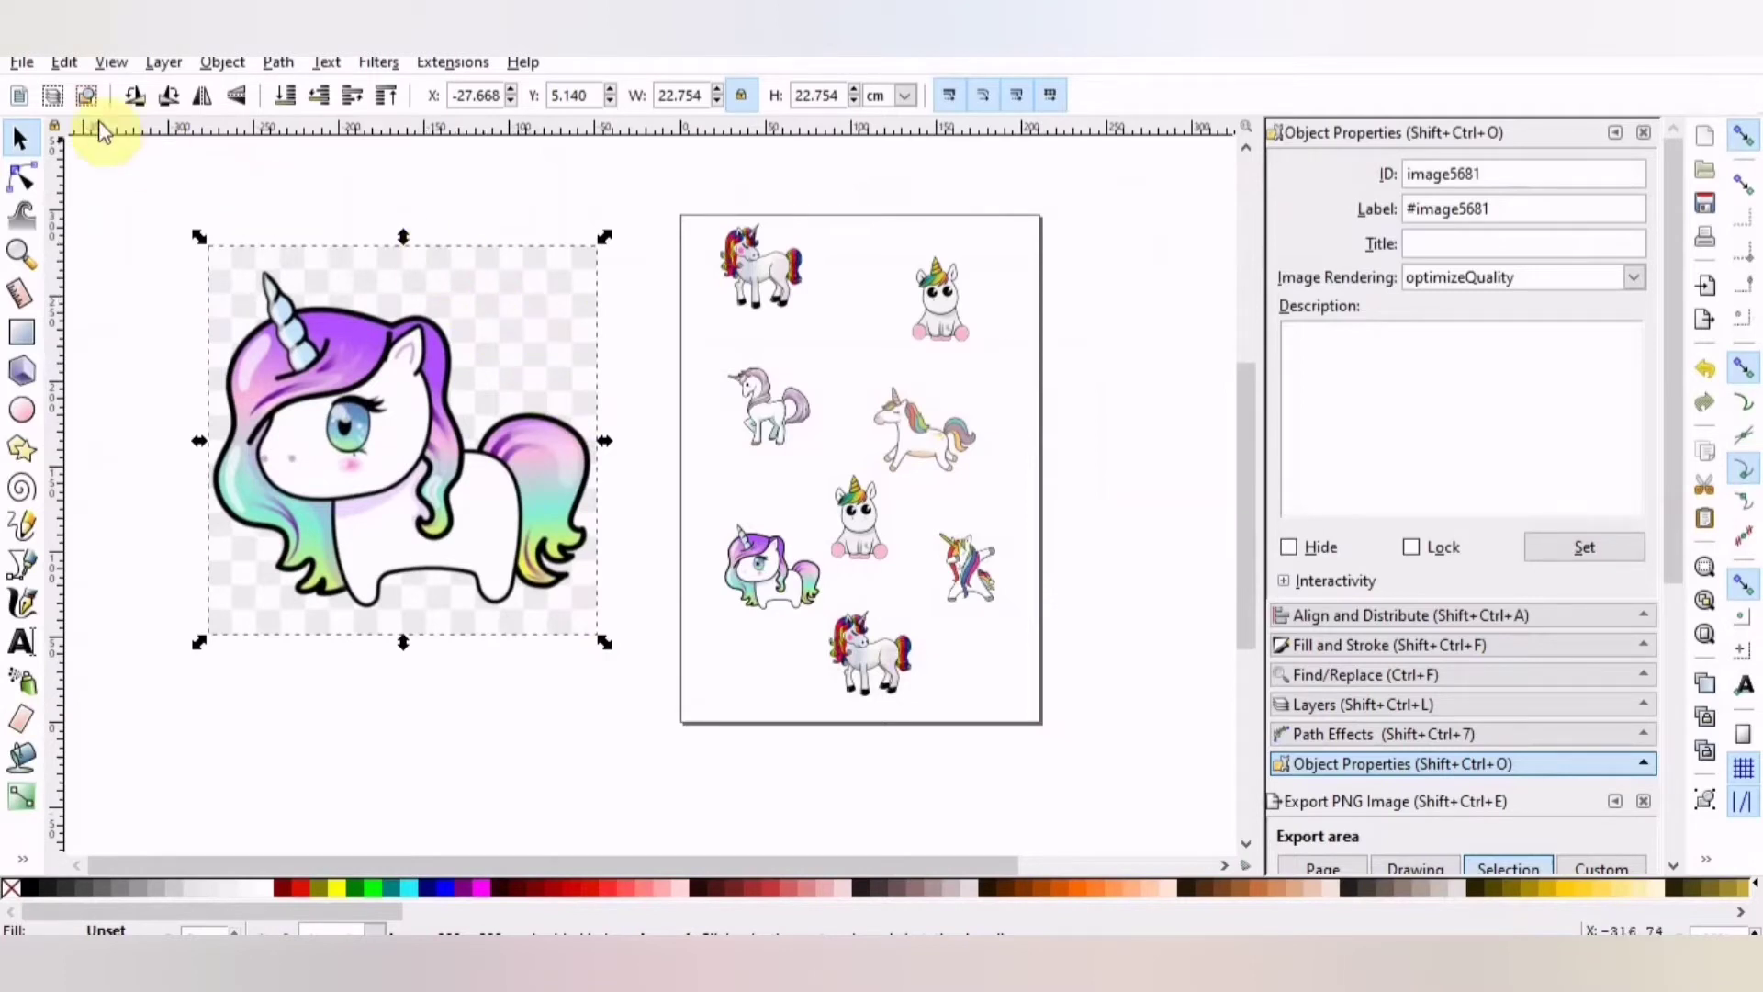
# Trace the kawaii unicorn with brightness cutoff into a 22.201 by 19.721 cm black path.
pyautogui.click(275, 64)
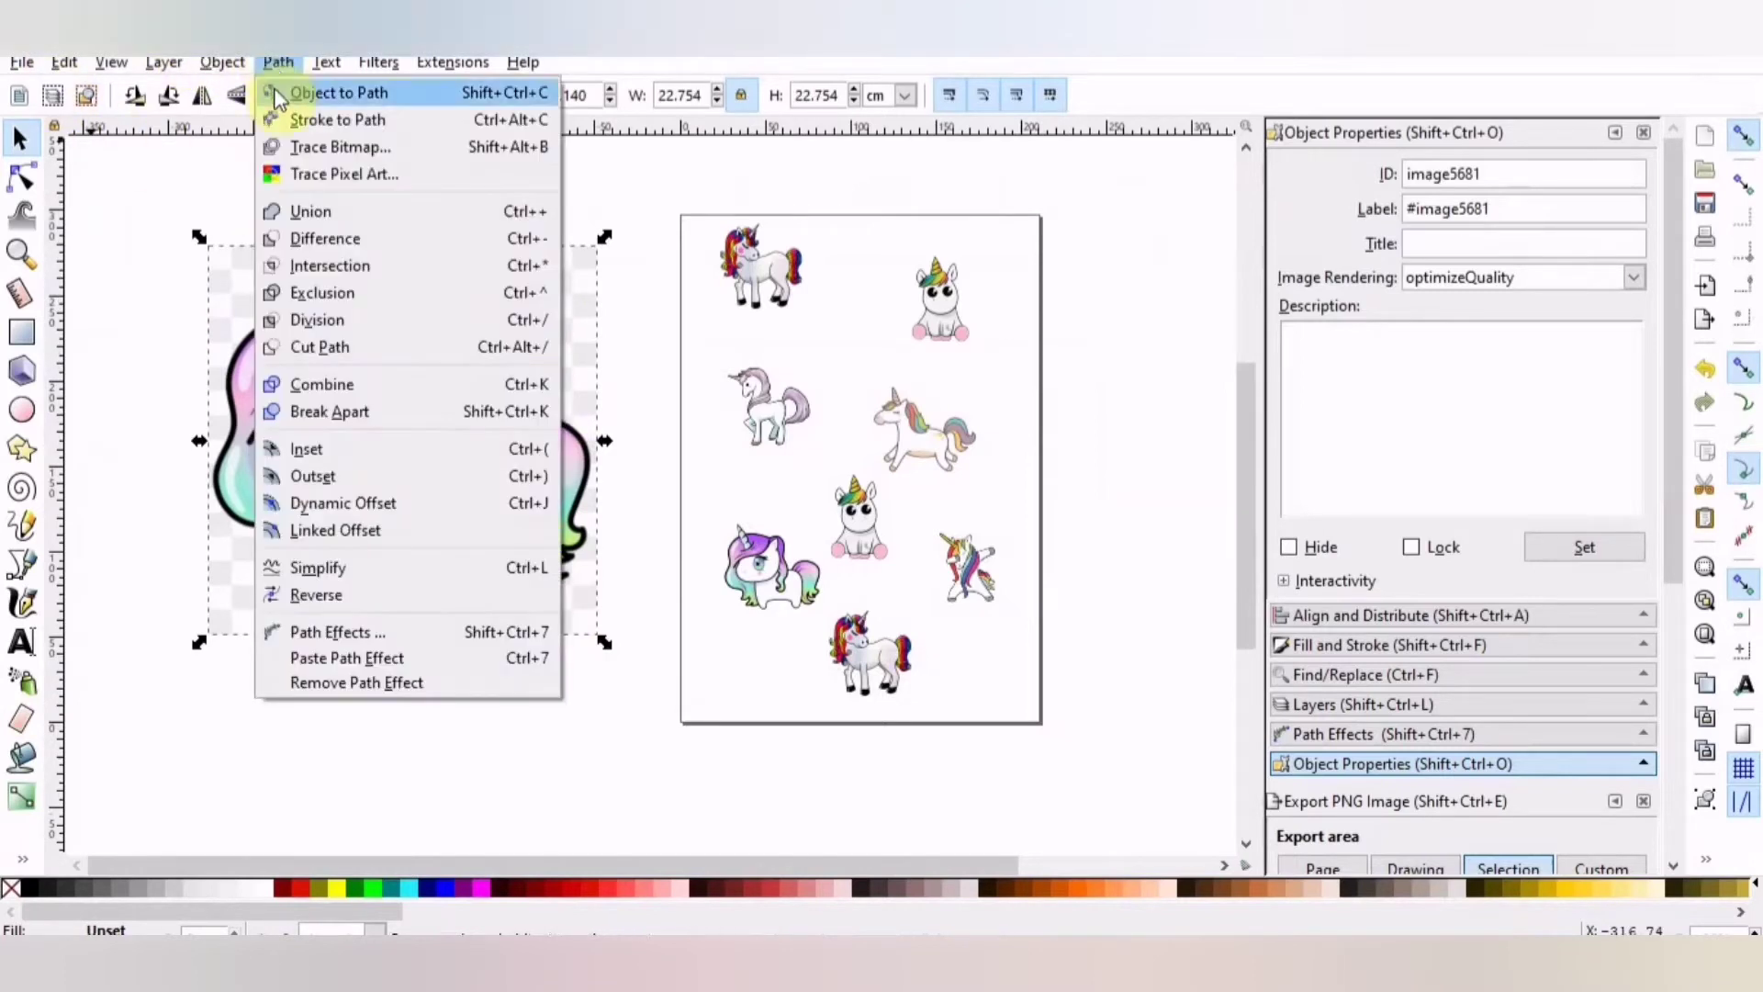
pyautogui.click(288, 147)
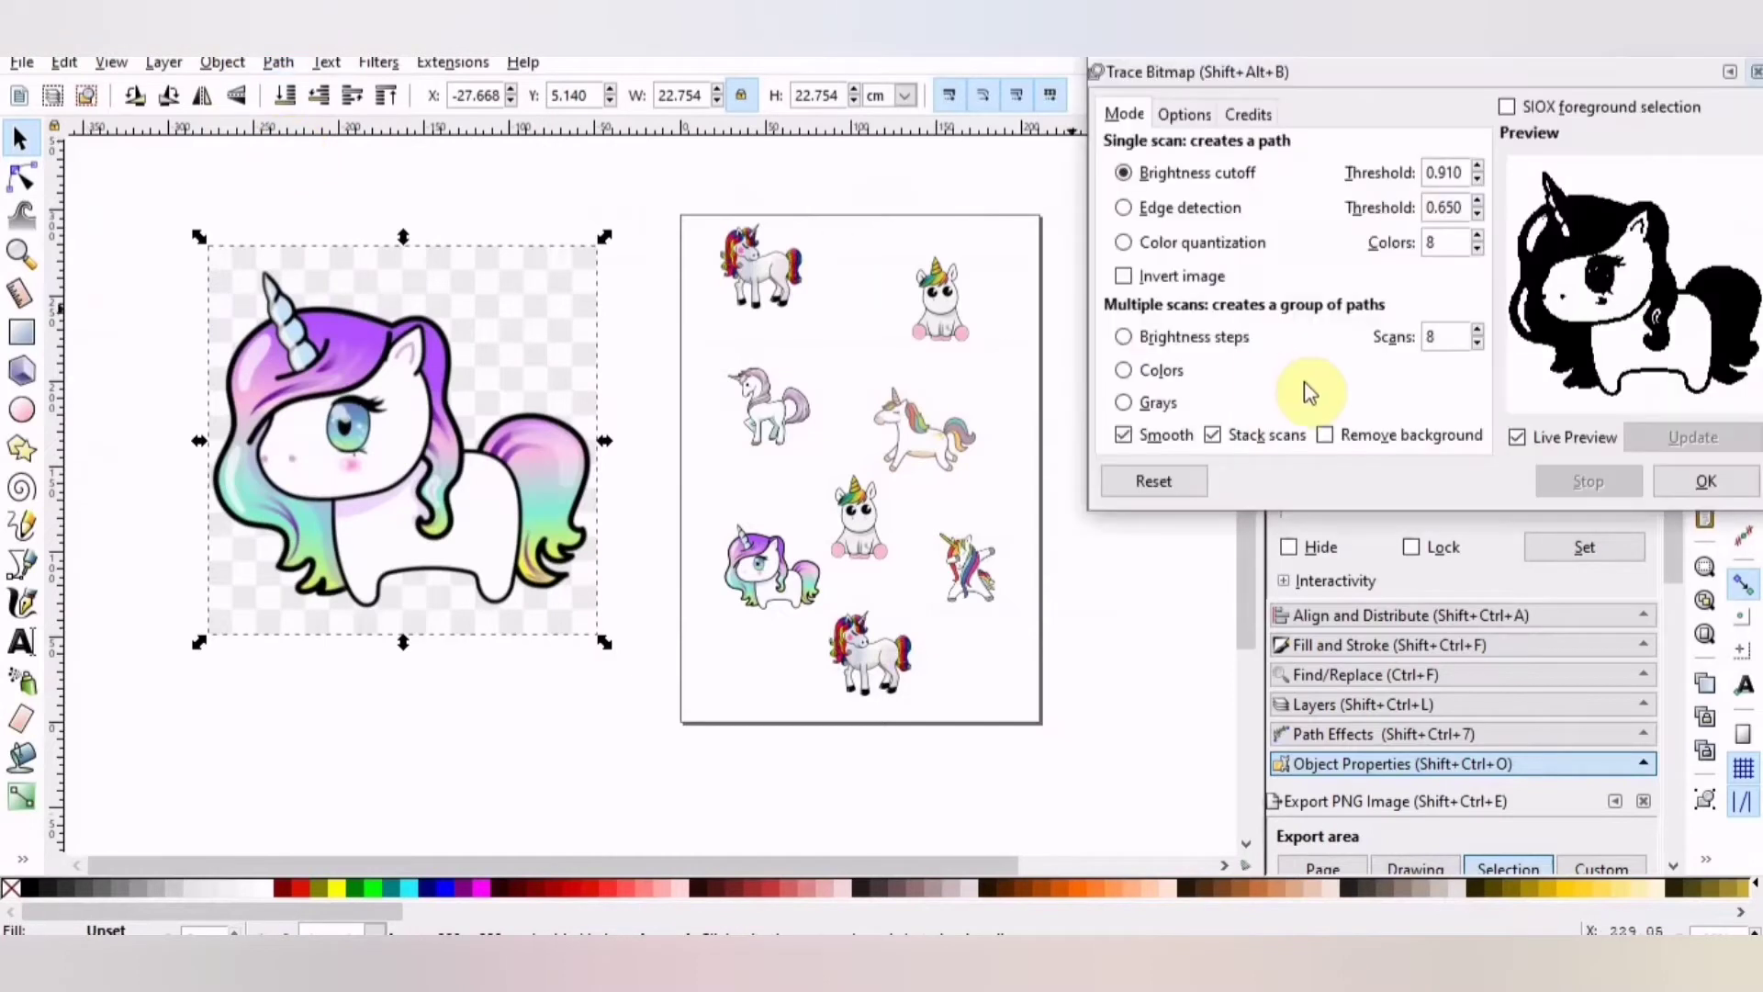
pyautogui.click(1691, 473)
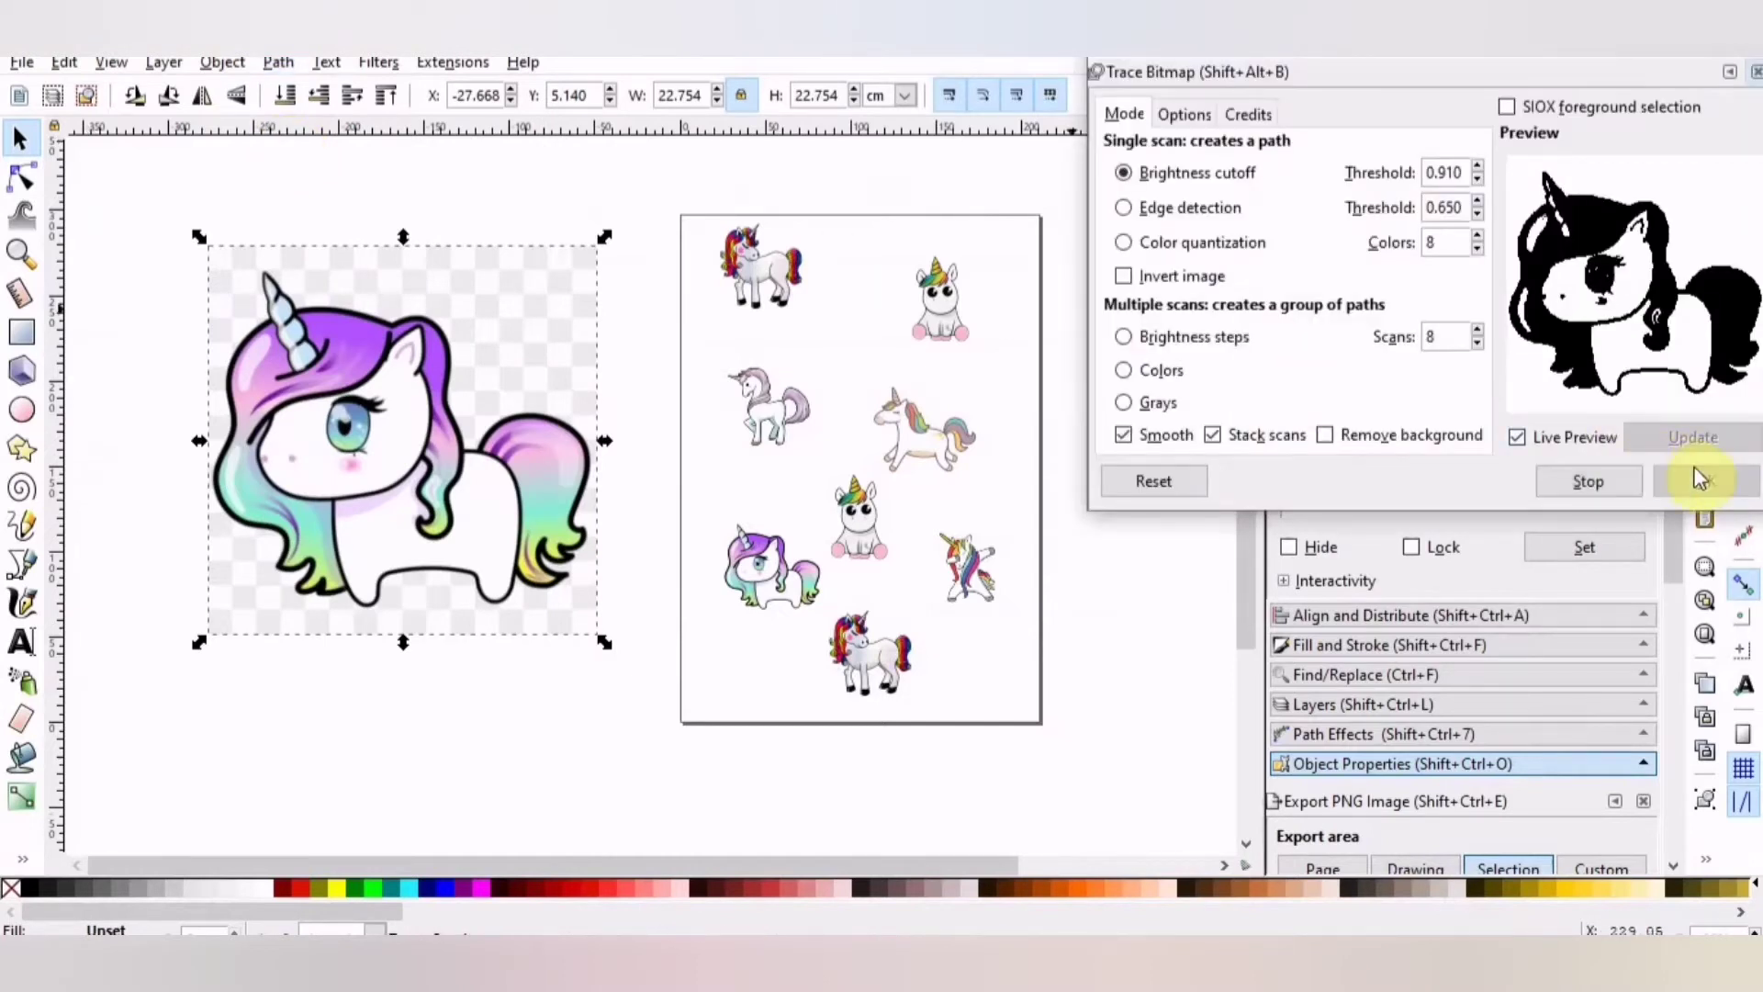
pyautogui.click(1754, 71)
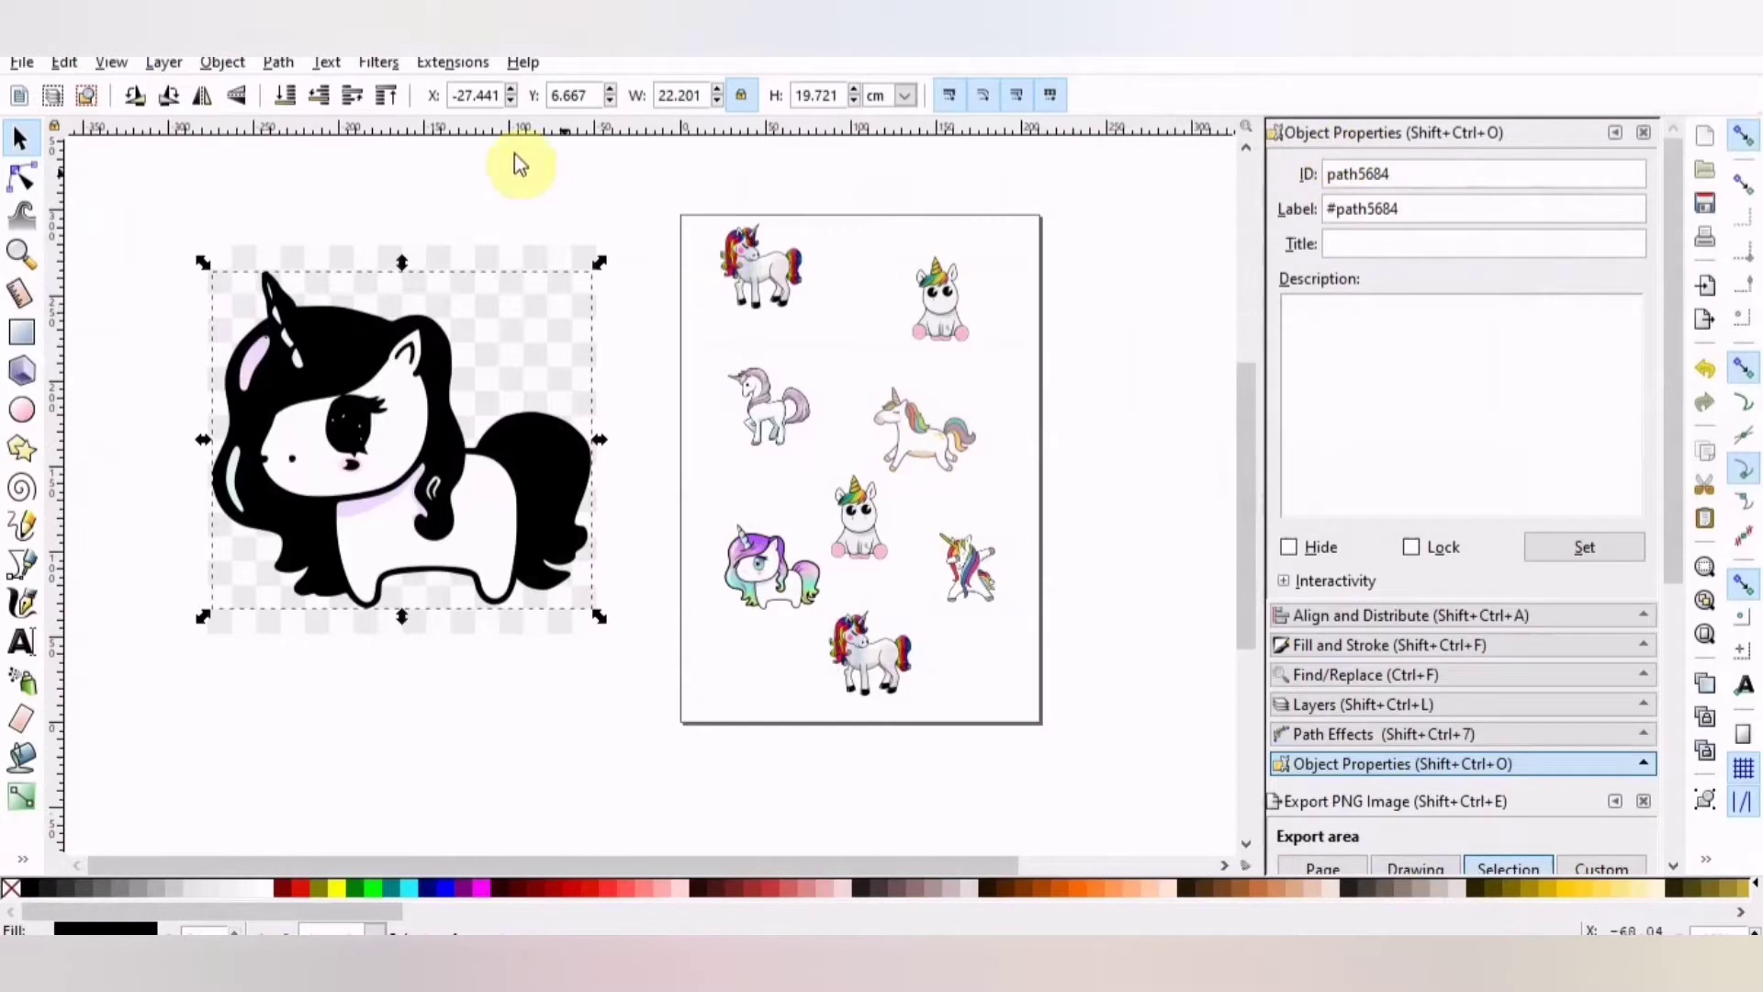
# Break the traced silhouette apart and group its pieces into one shape.
pyautogui.click(278, 61)
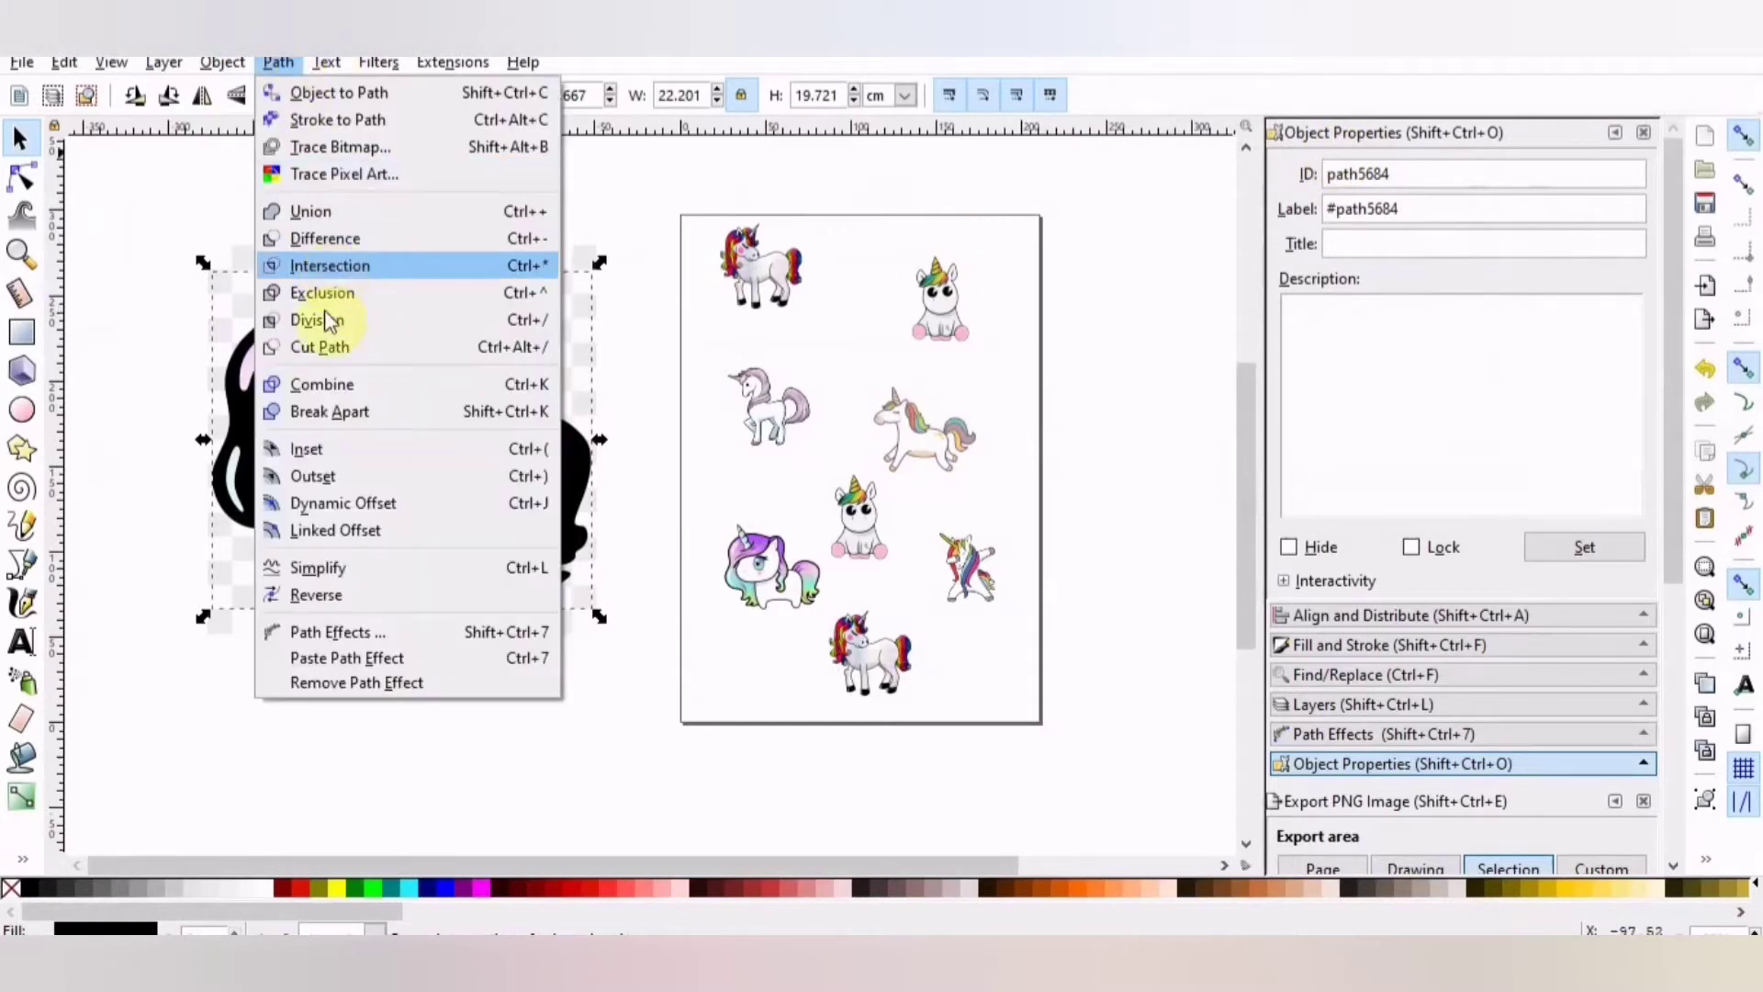
pyautogui.click(328, 411)
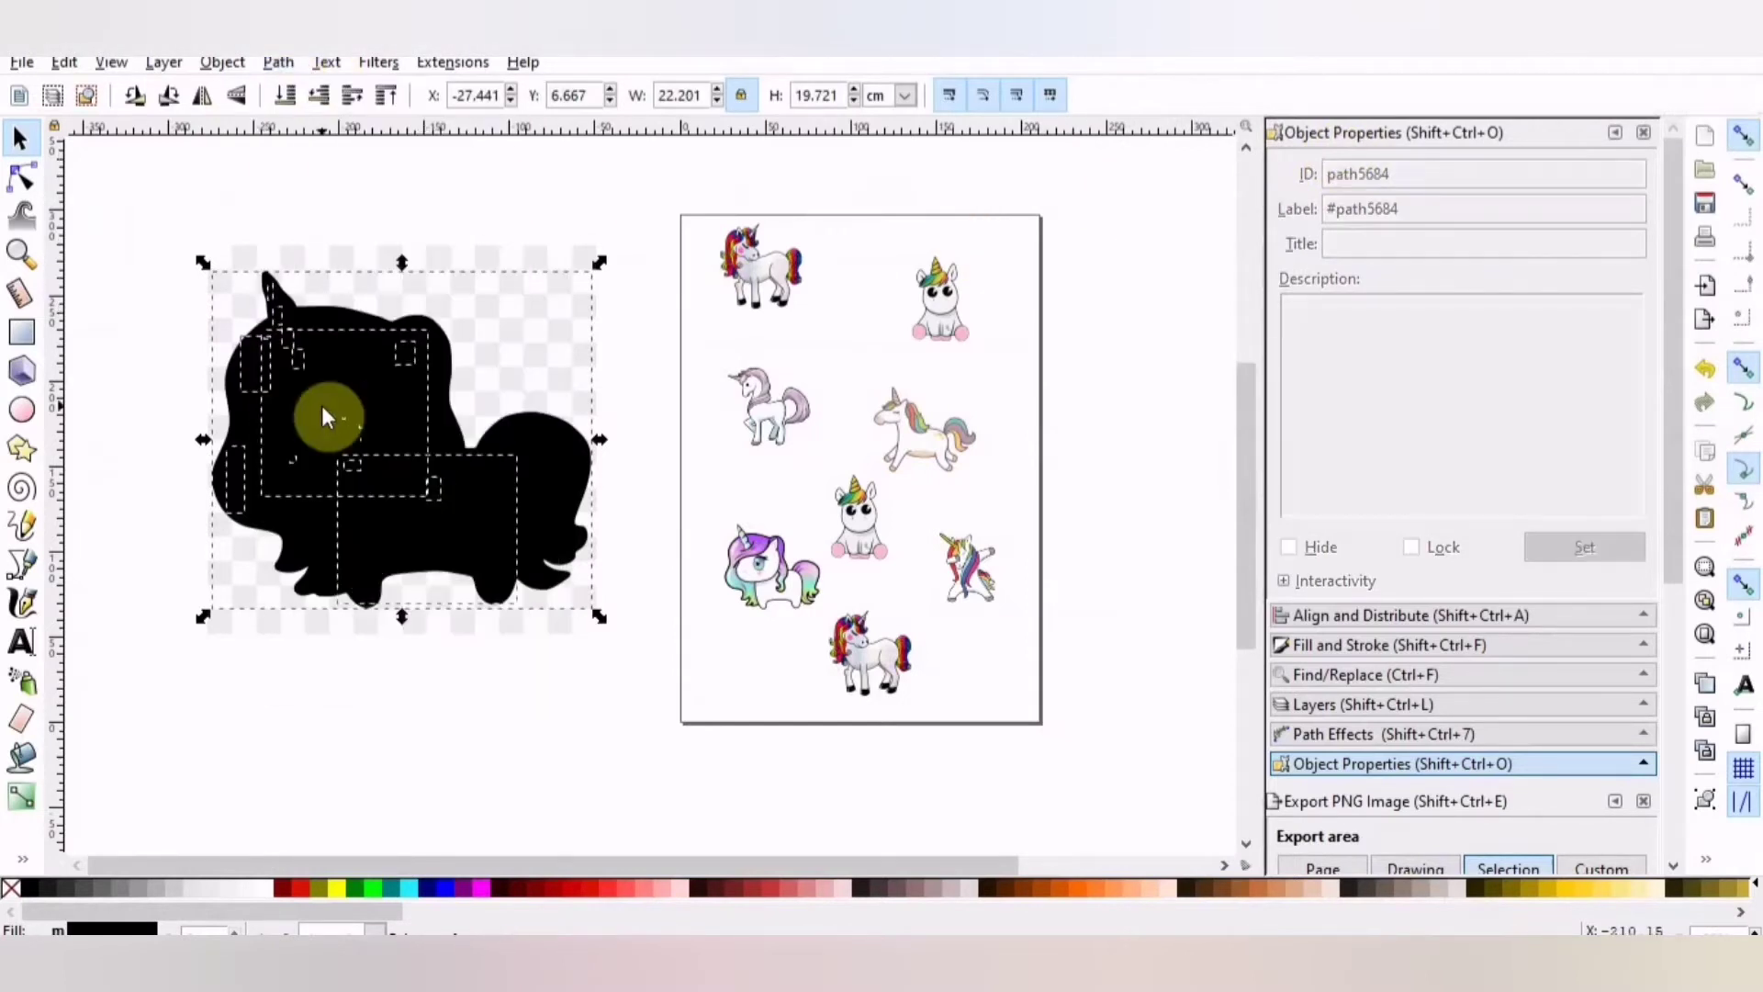
pyautogui.rightClick(326, 418)
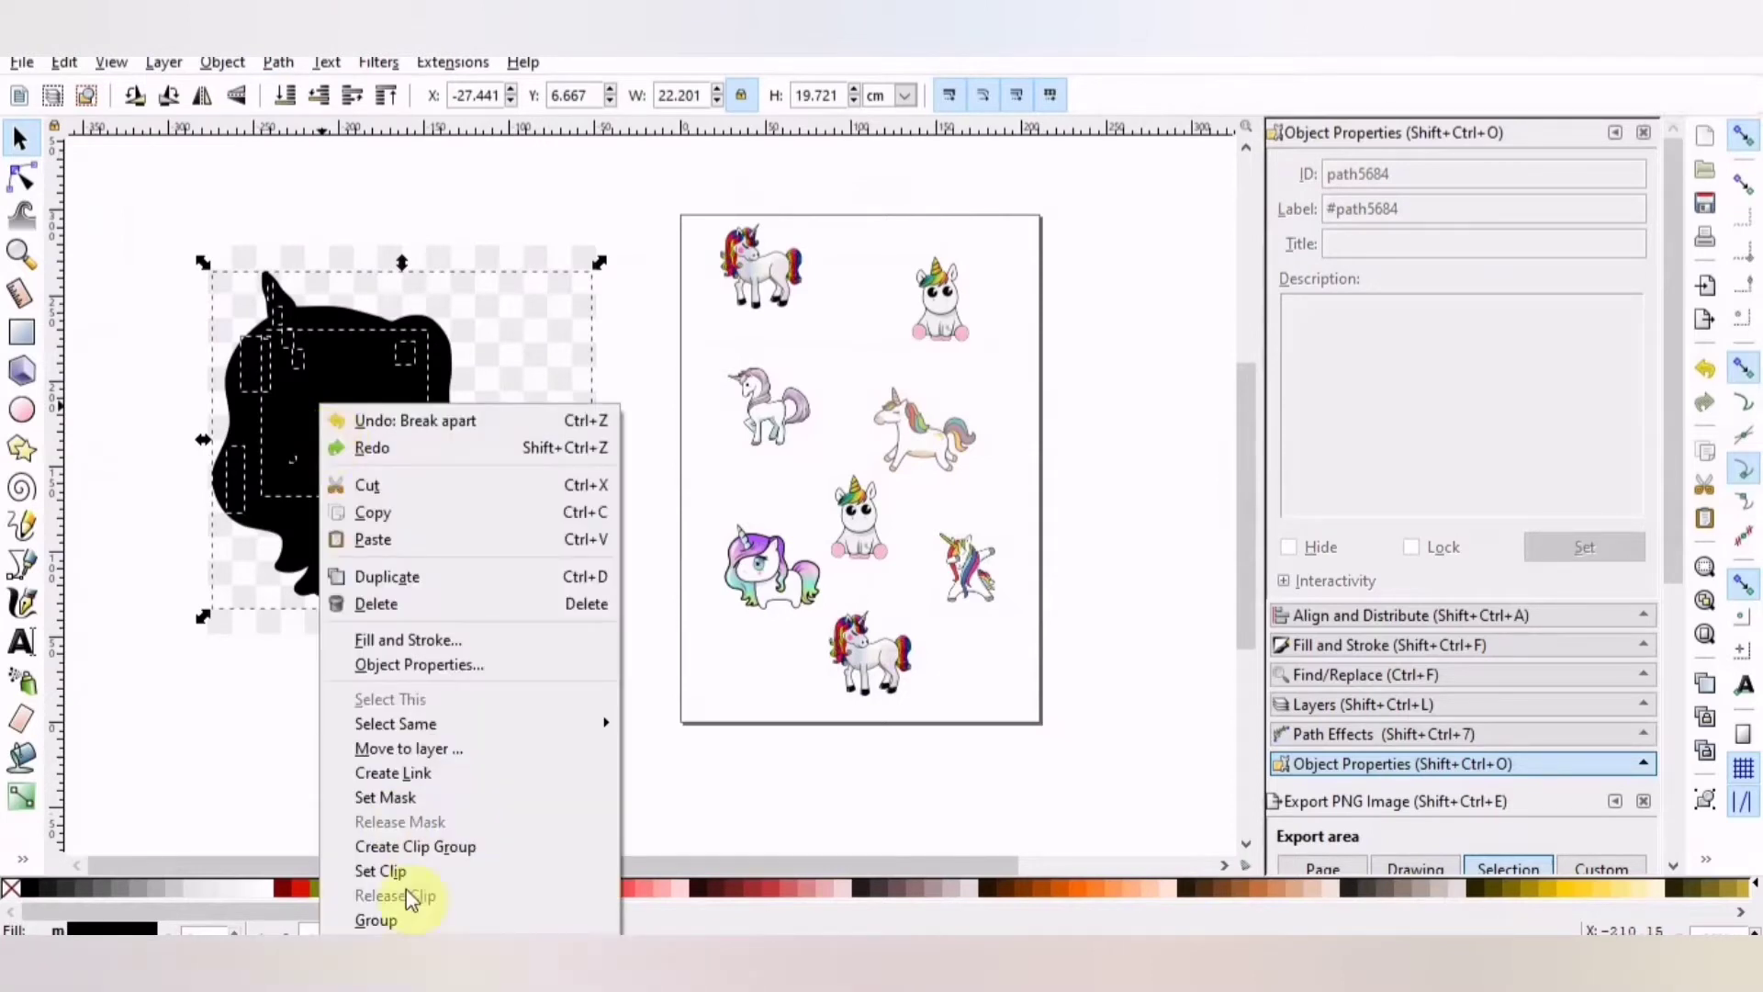
pyautogui.click(405, 922)
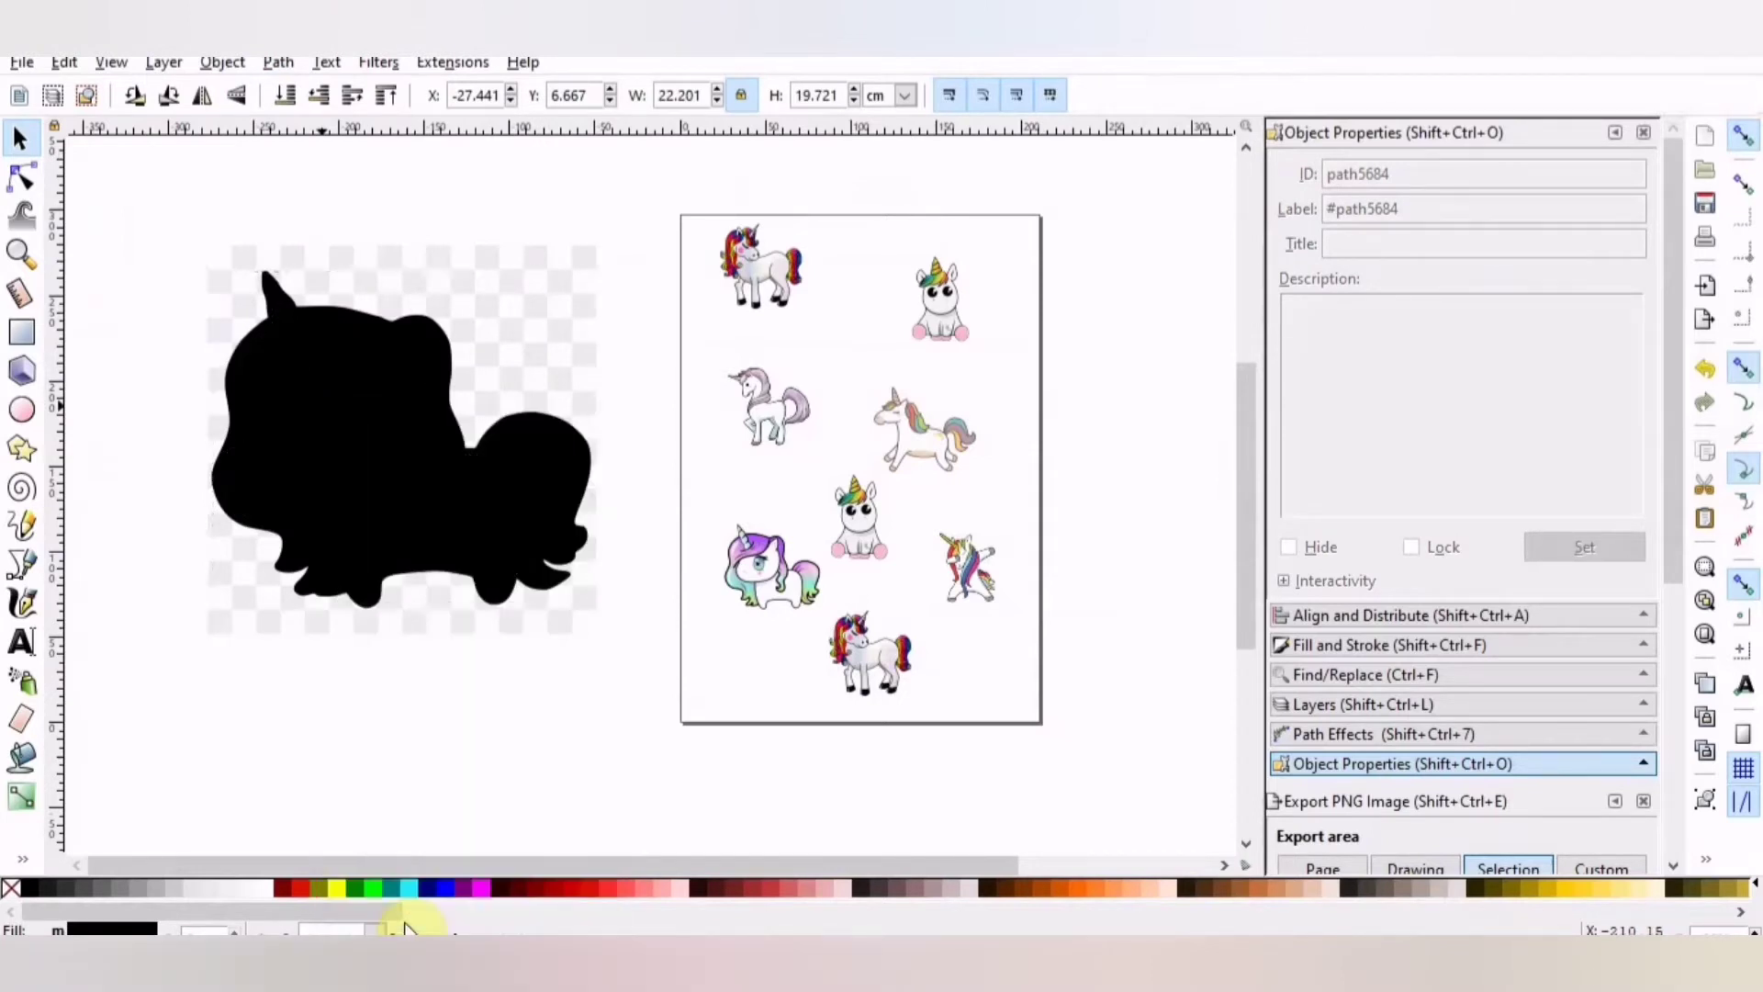
# Select the silhouette and unicorn image together and set the silhouette as the clip.
pyautogui.moveTo(156, 205); pyautogui.dragTo(658, 646)
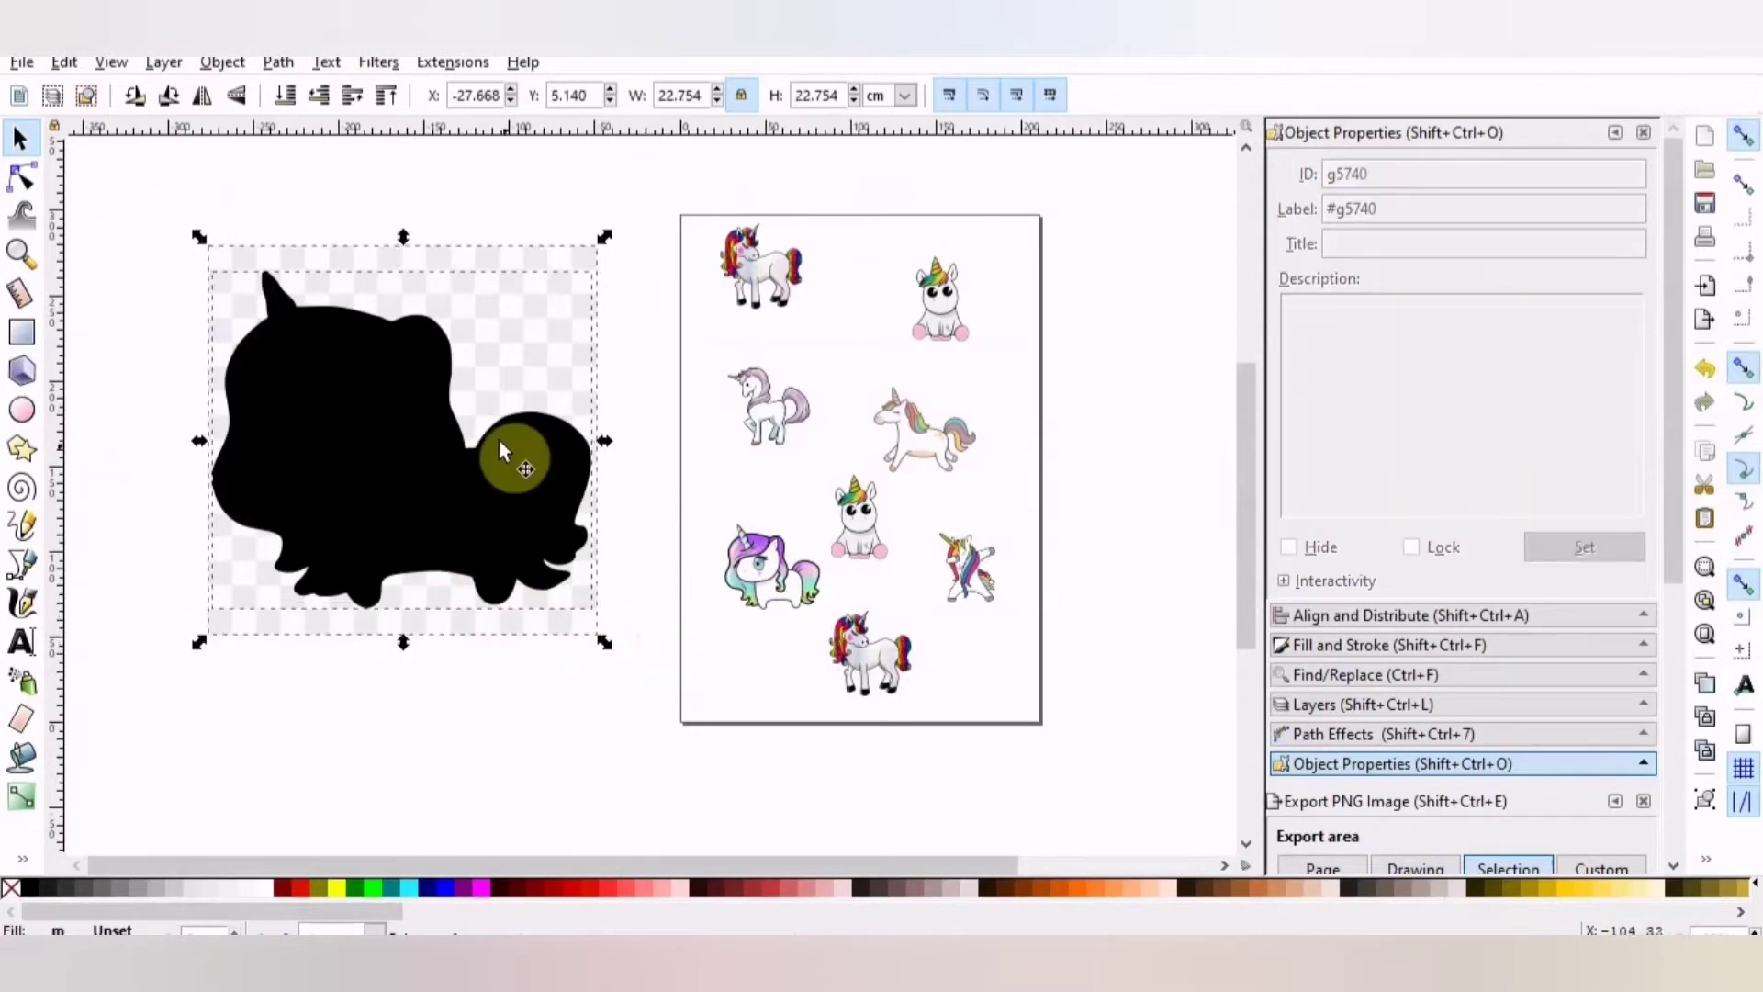
pyautogui.rightClick(501, 449)
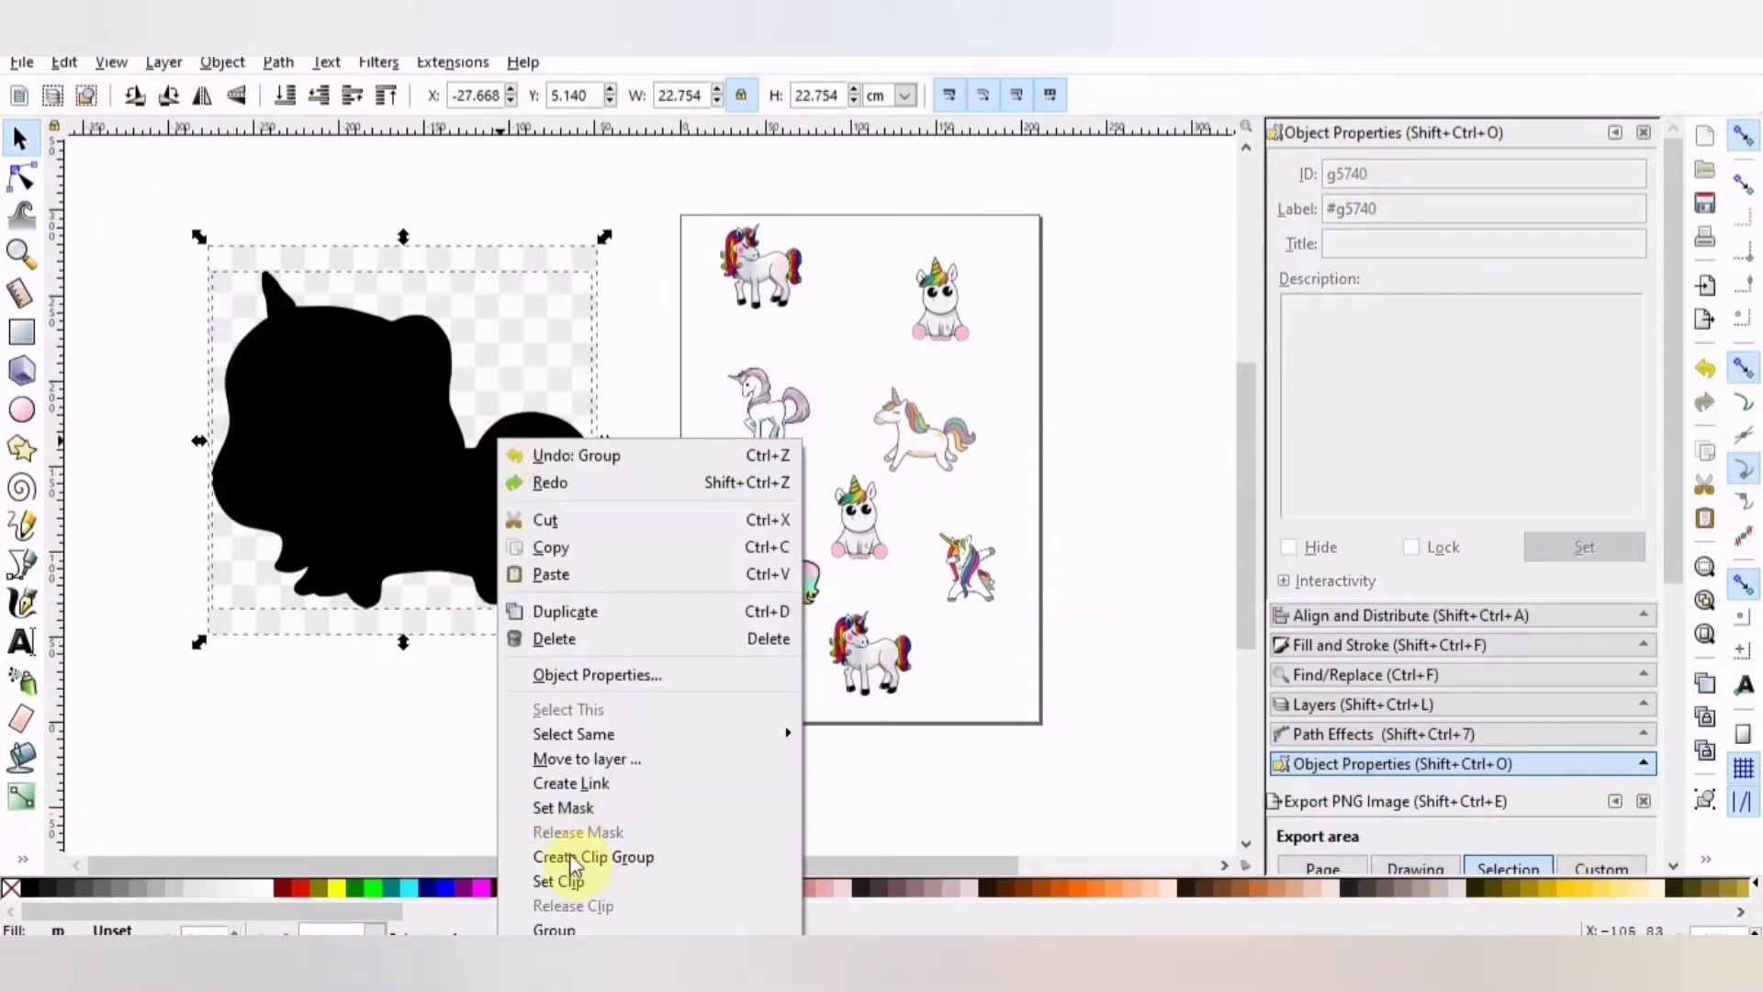
pyautogui.click(574, 884)
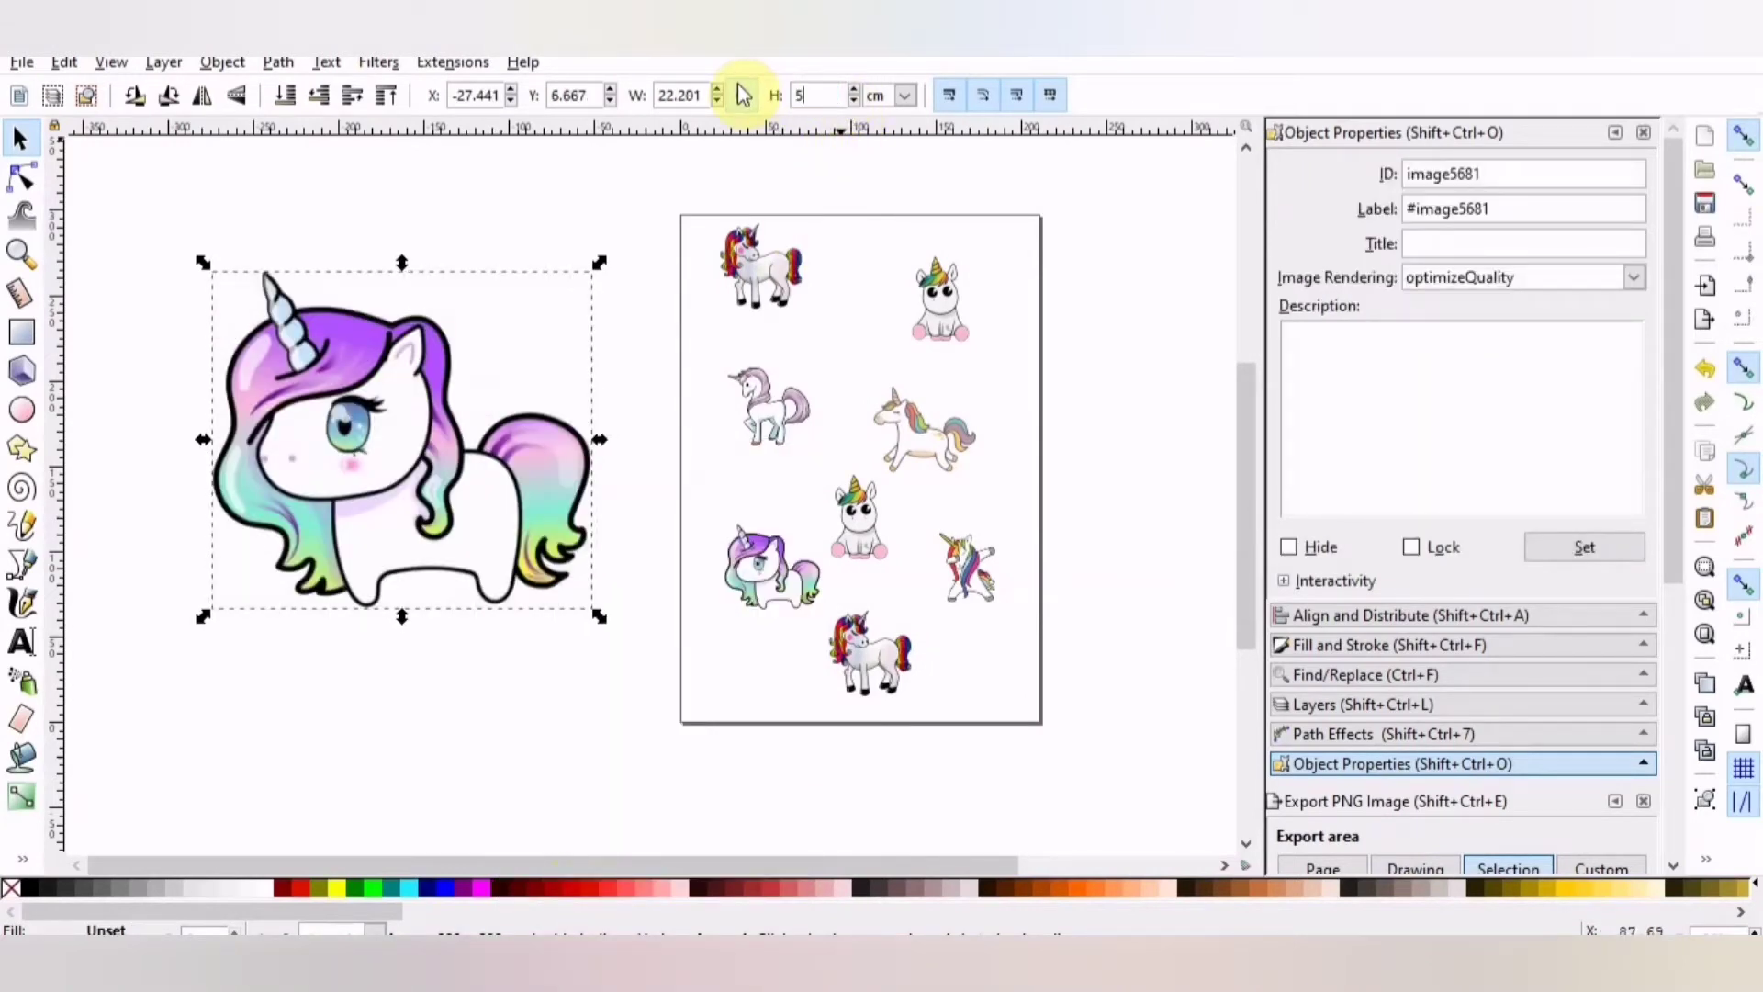
# Shrink the kawaii unicorn to 5 cm tall and place it near the top of the page.
pyautogui.write('5')
pyautogui.press('Return')
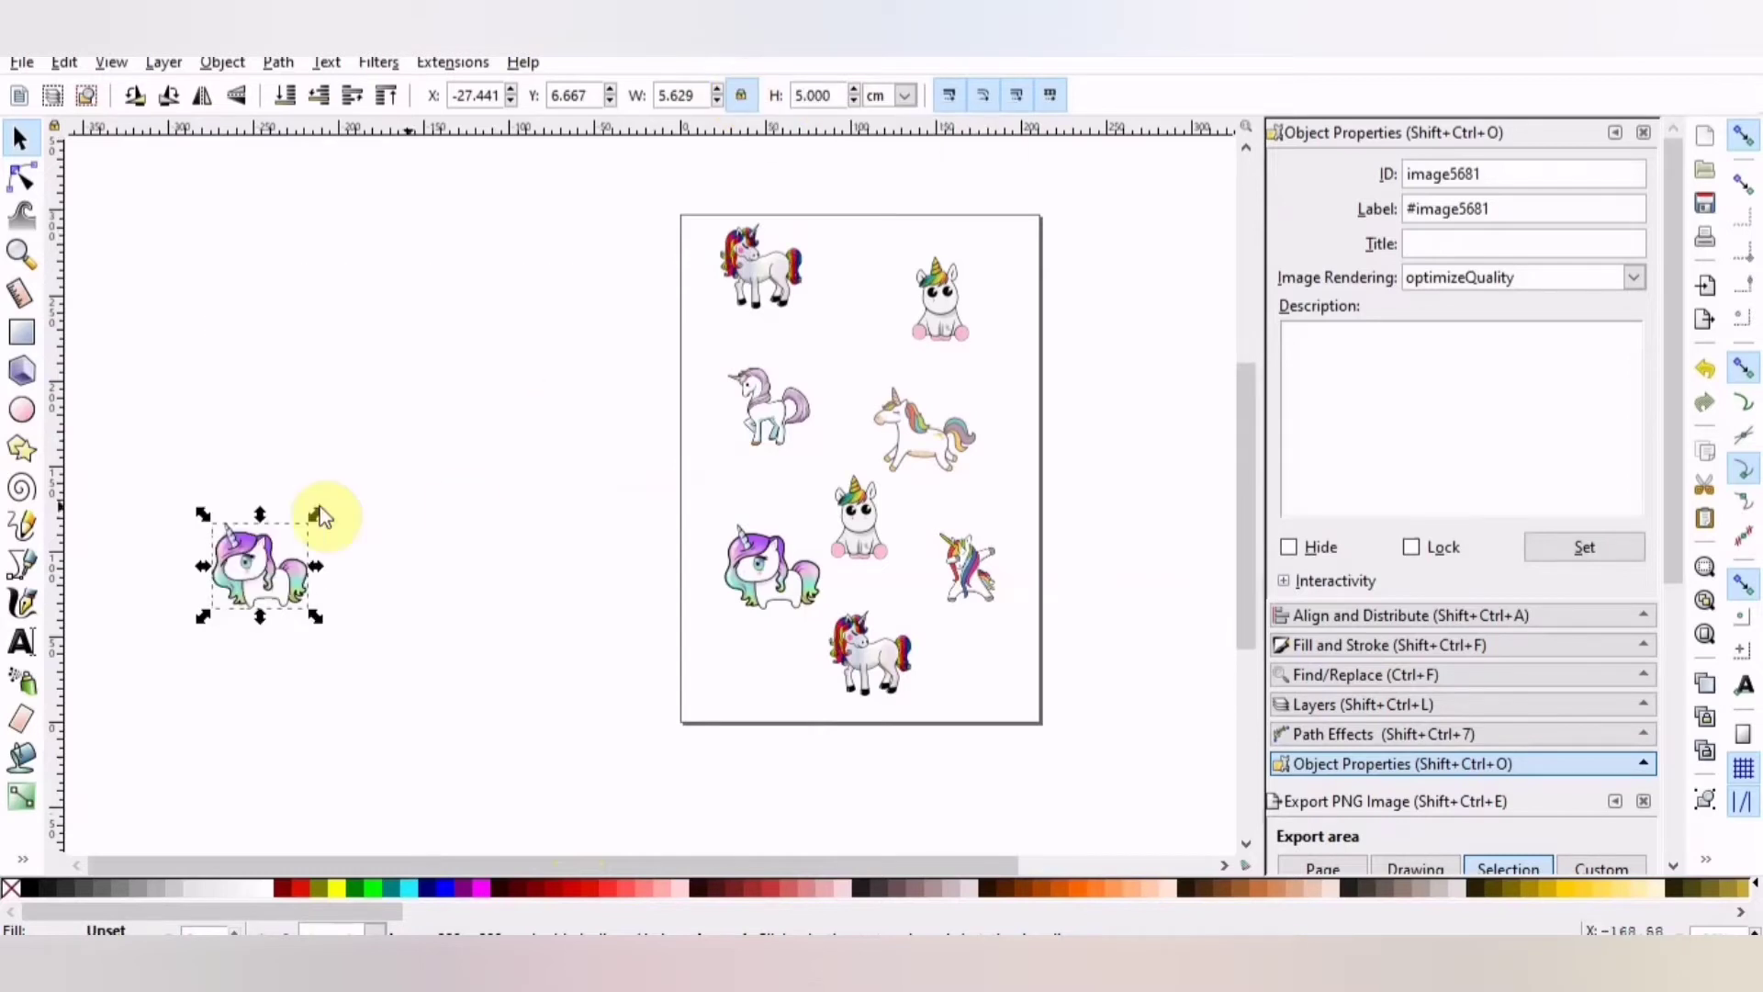
pyautogui.moveTo(232, 547); pyautogui.dragTo(817, 321)
# With snapping off, rearrange the nine unicorns evenly across the sheet, then deselect.
pyautogui.moveTo(935, 301); pyautogui.dragTo(994, 286)
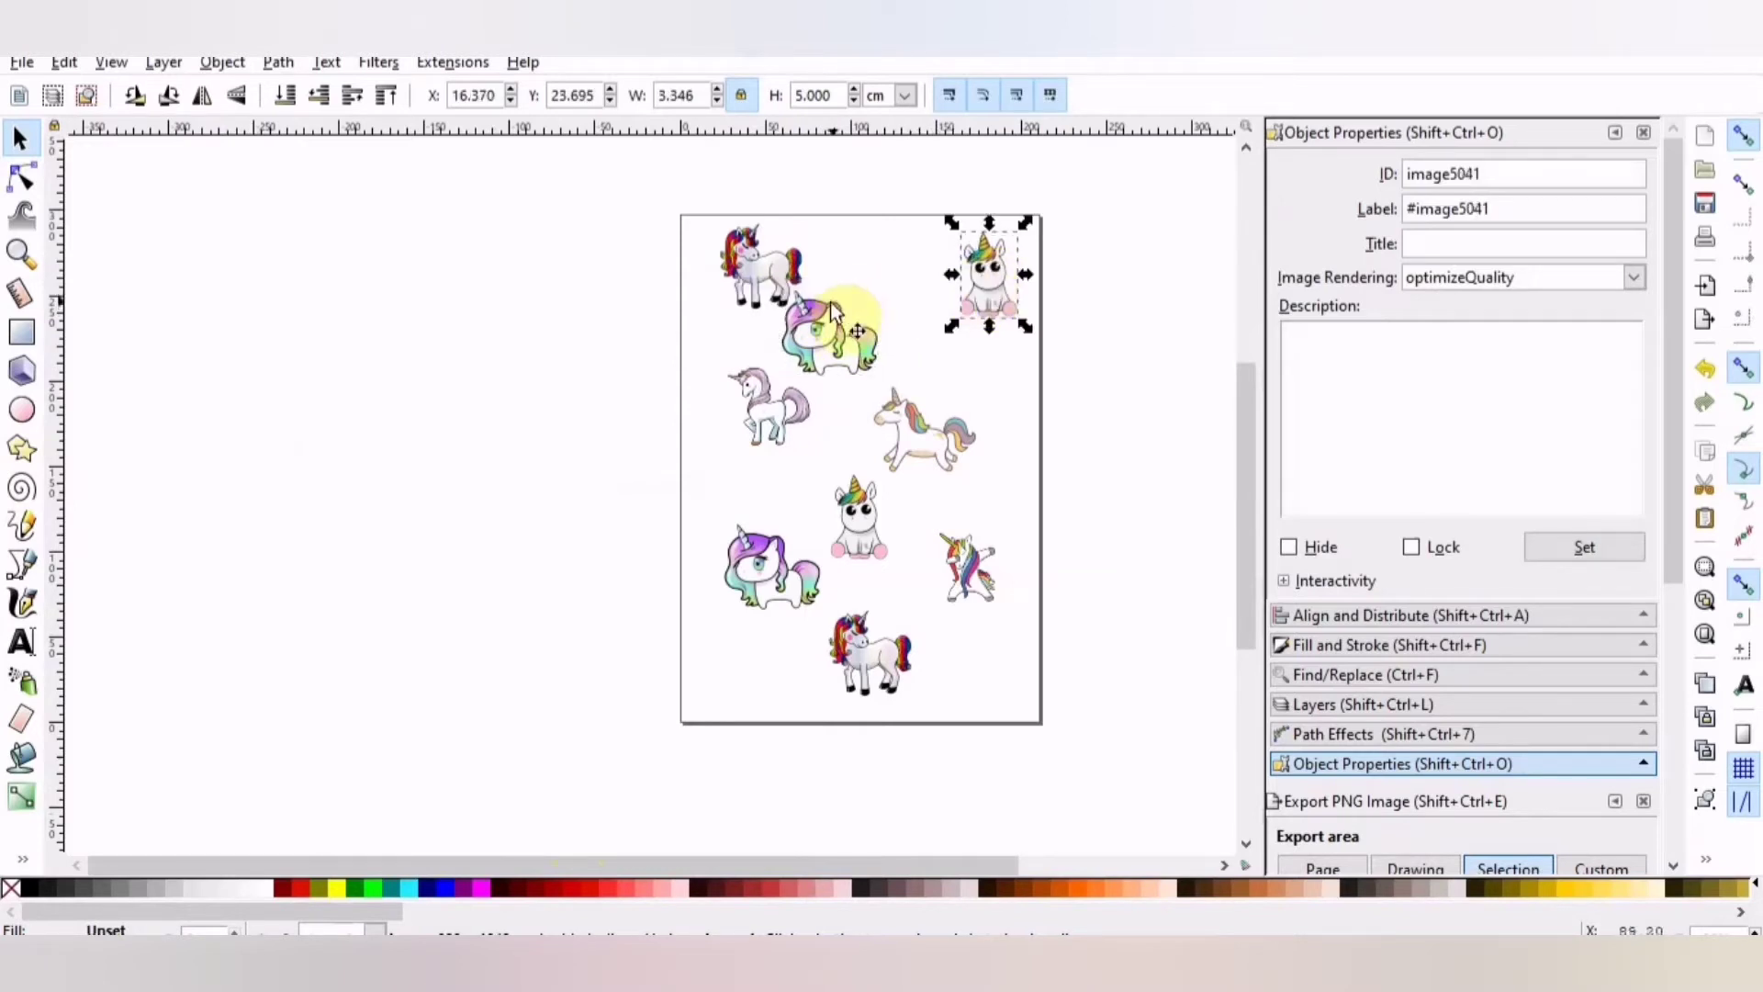
pyautogui.moveTo(837, 312); pyautogui.dragTo(863, 347)
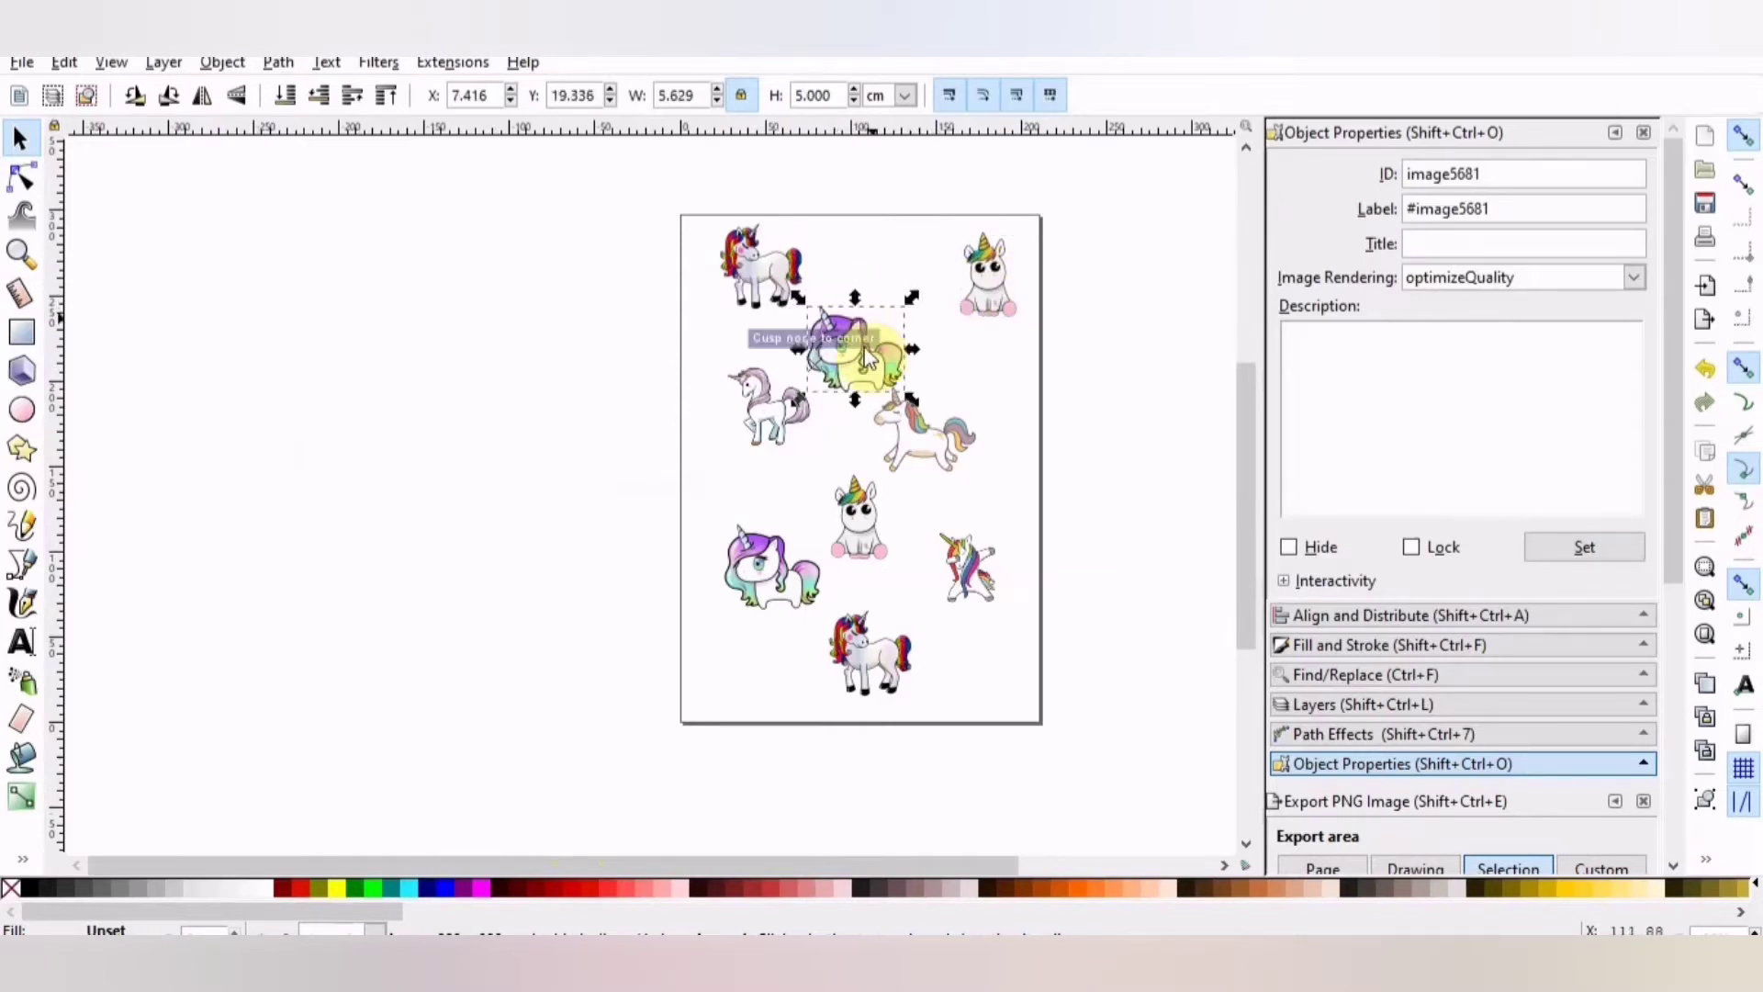
pyautogui.click(1745, 136)
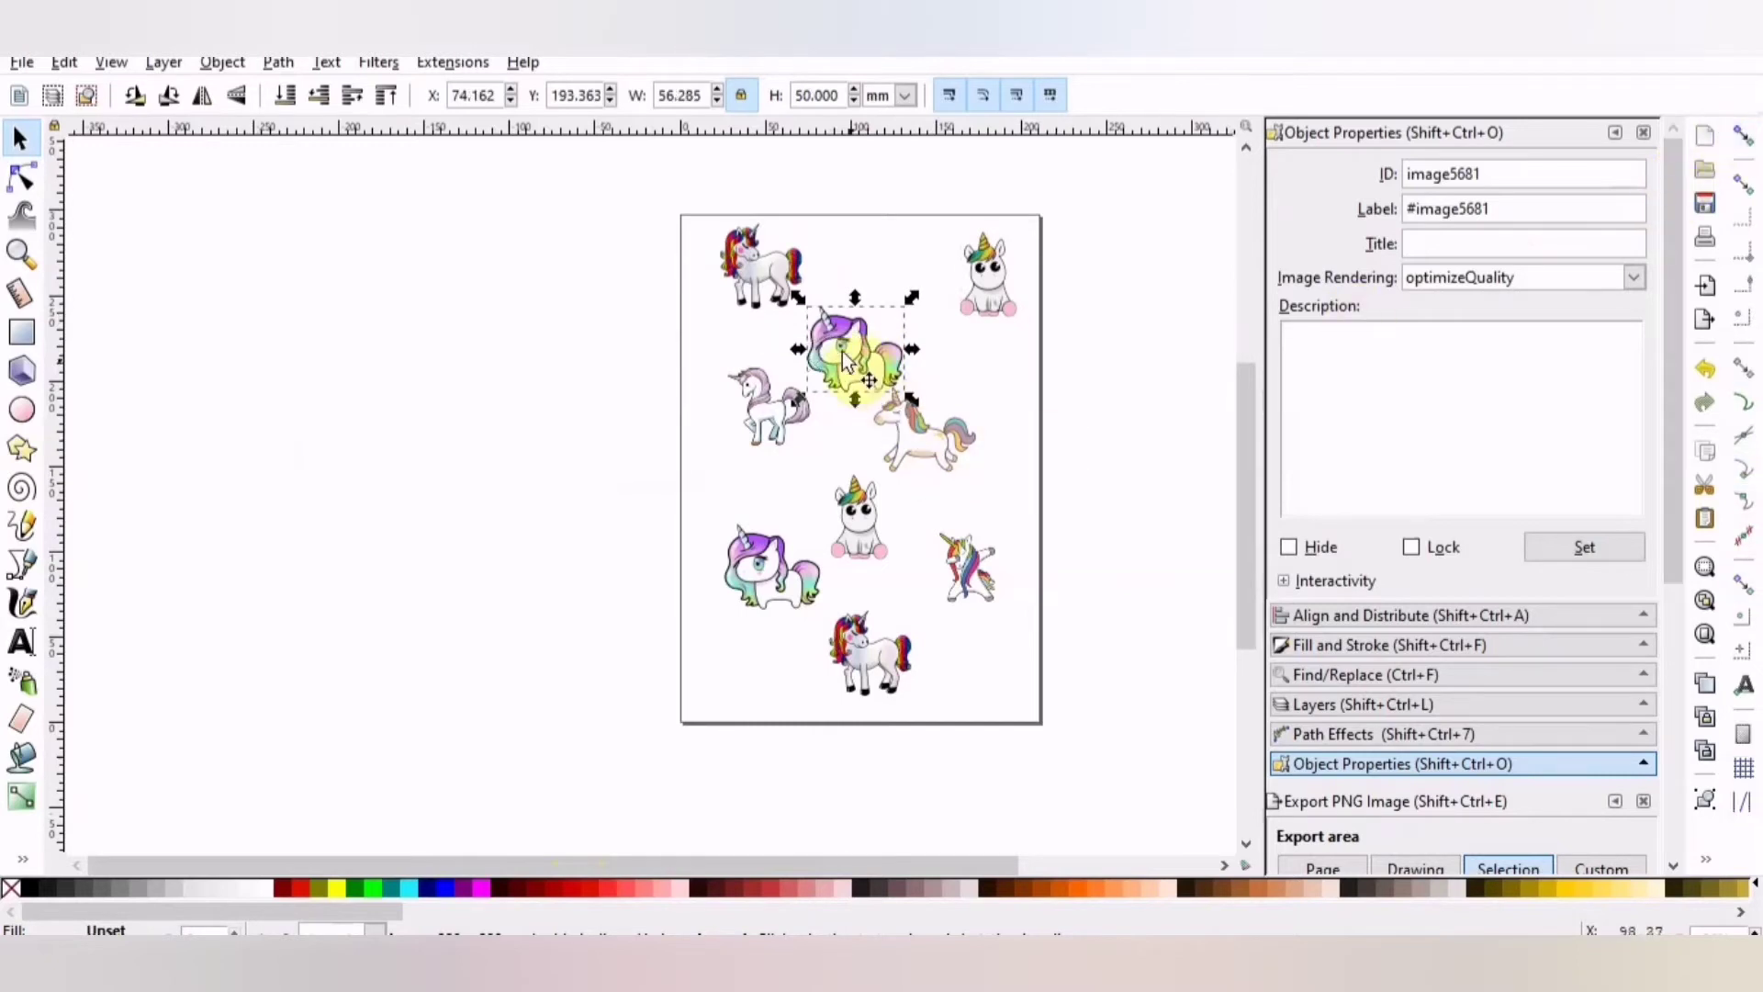
pyautogui.moveTo(843, 353); pyautogui.dragTo(868, 330)
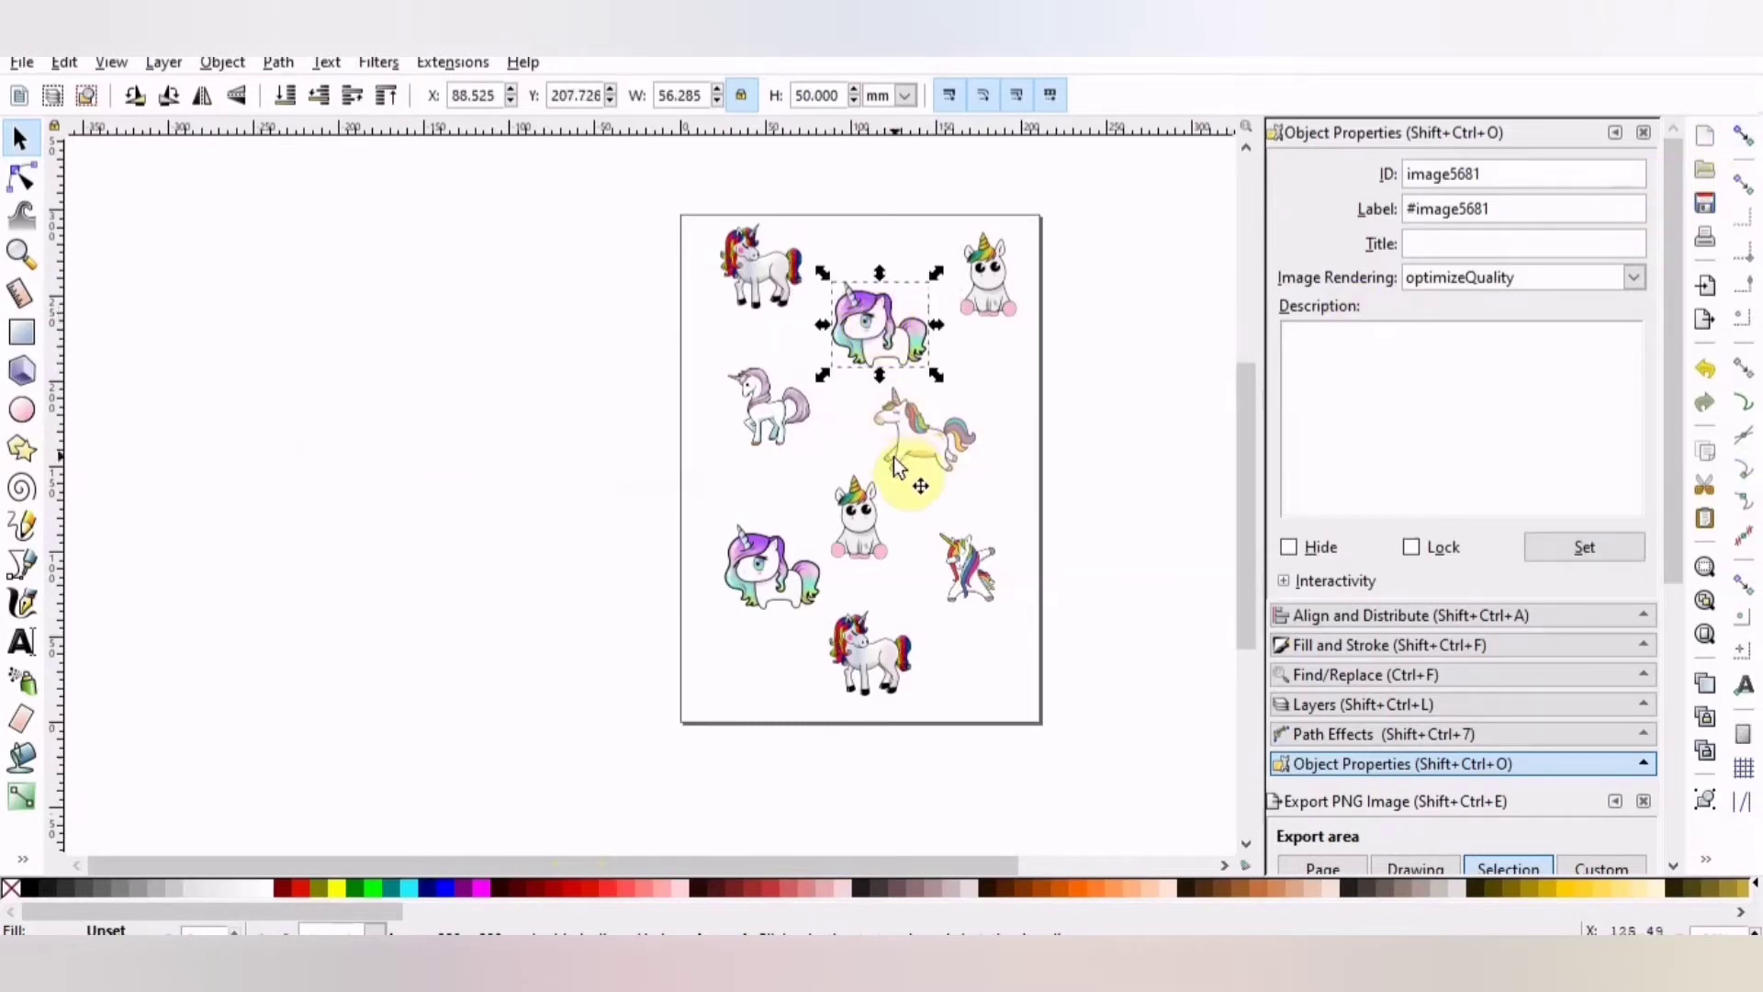
pyautogui.moveTo(903, 425); pyautogui.dragTo(948, 426)
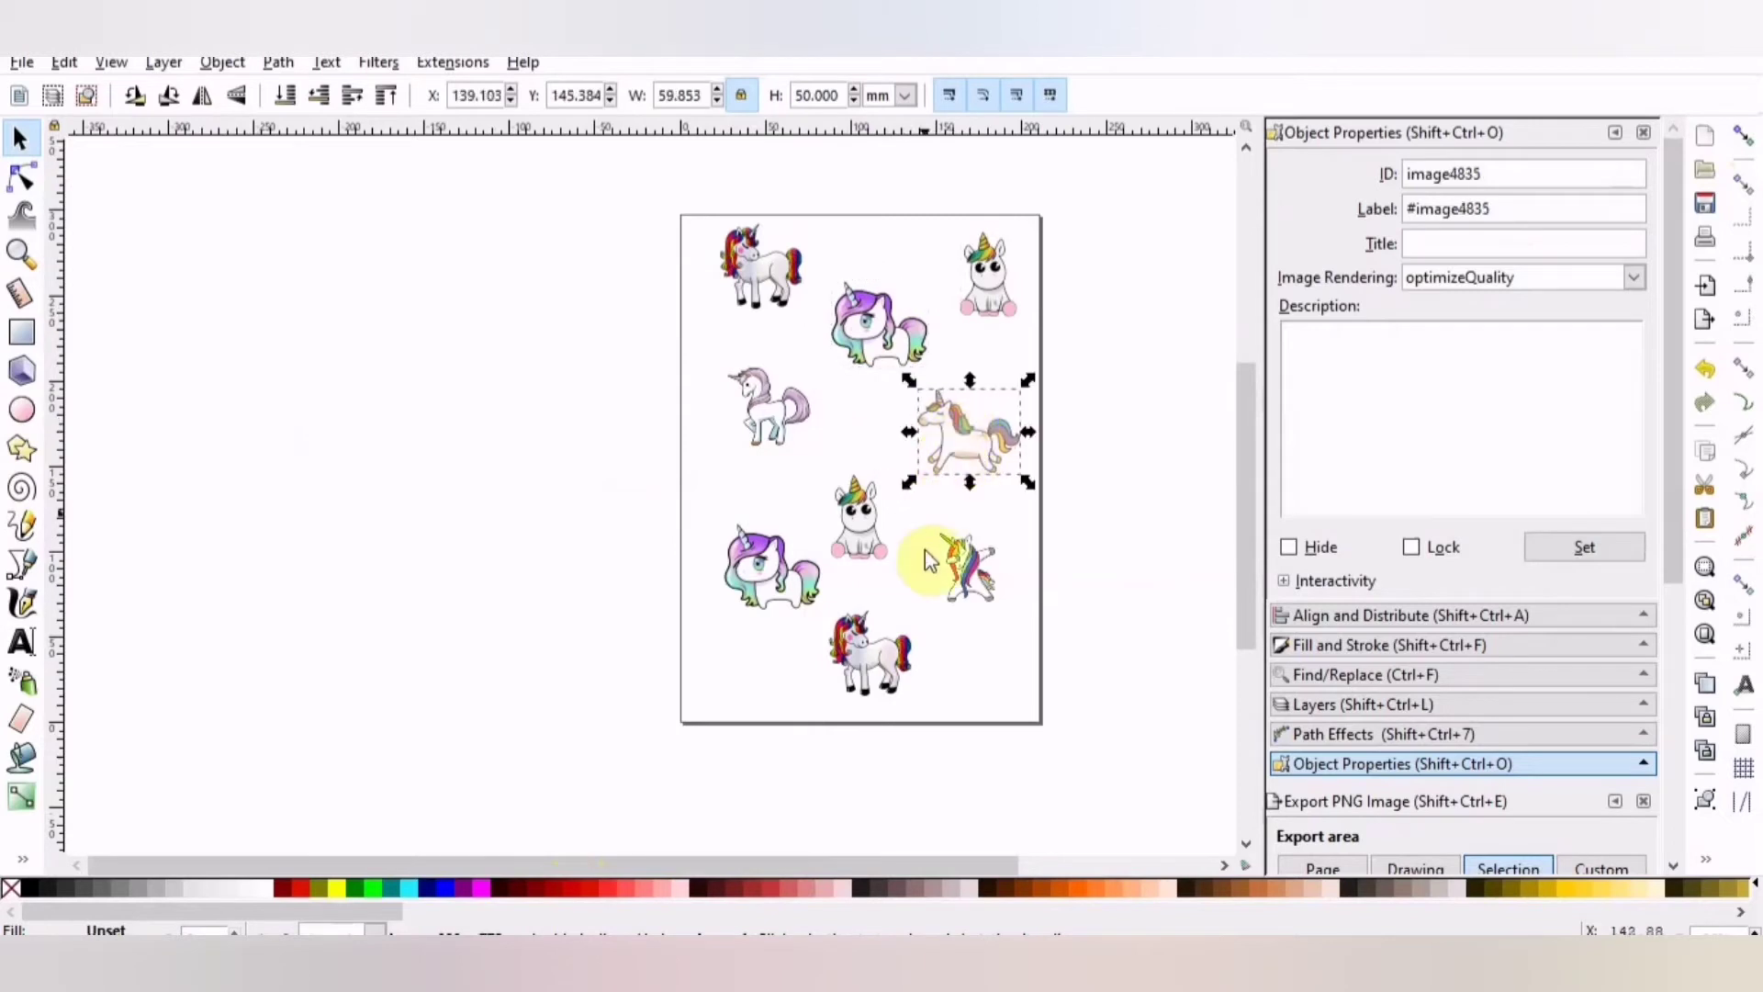
pyautogui.moveTo(776, 565); pyautogui.dragTo(748, 602)
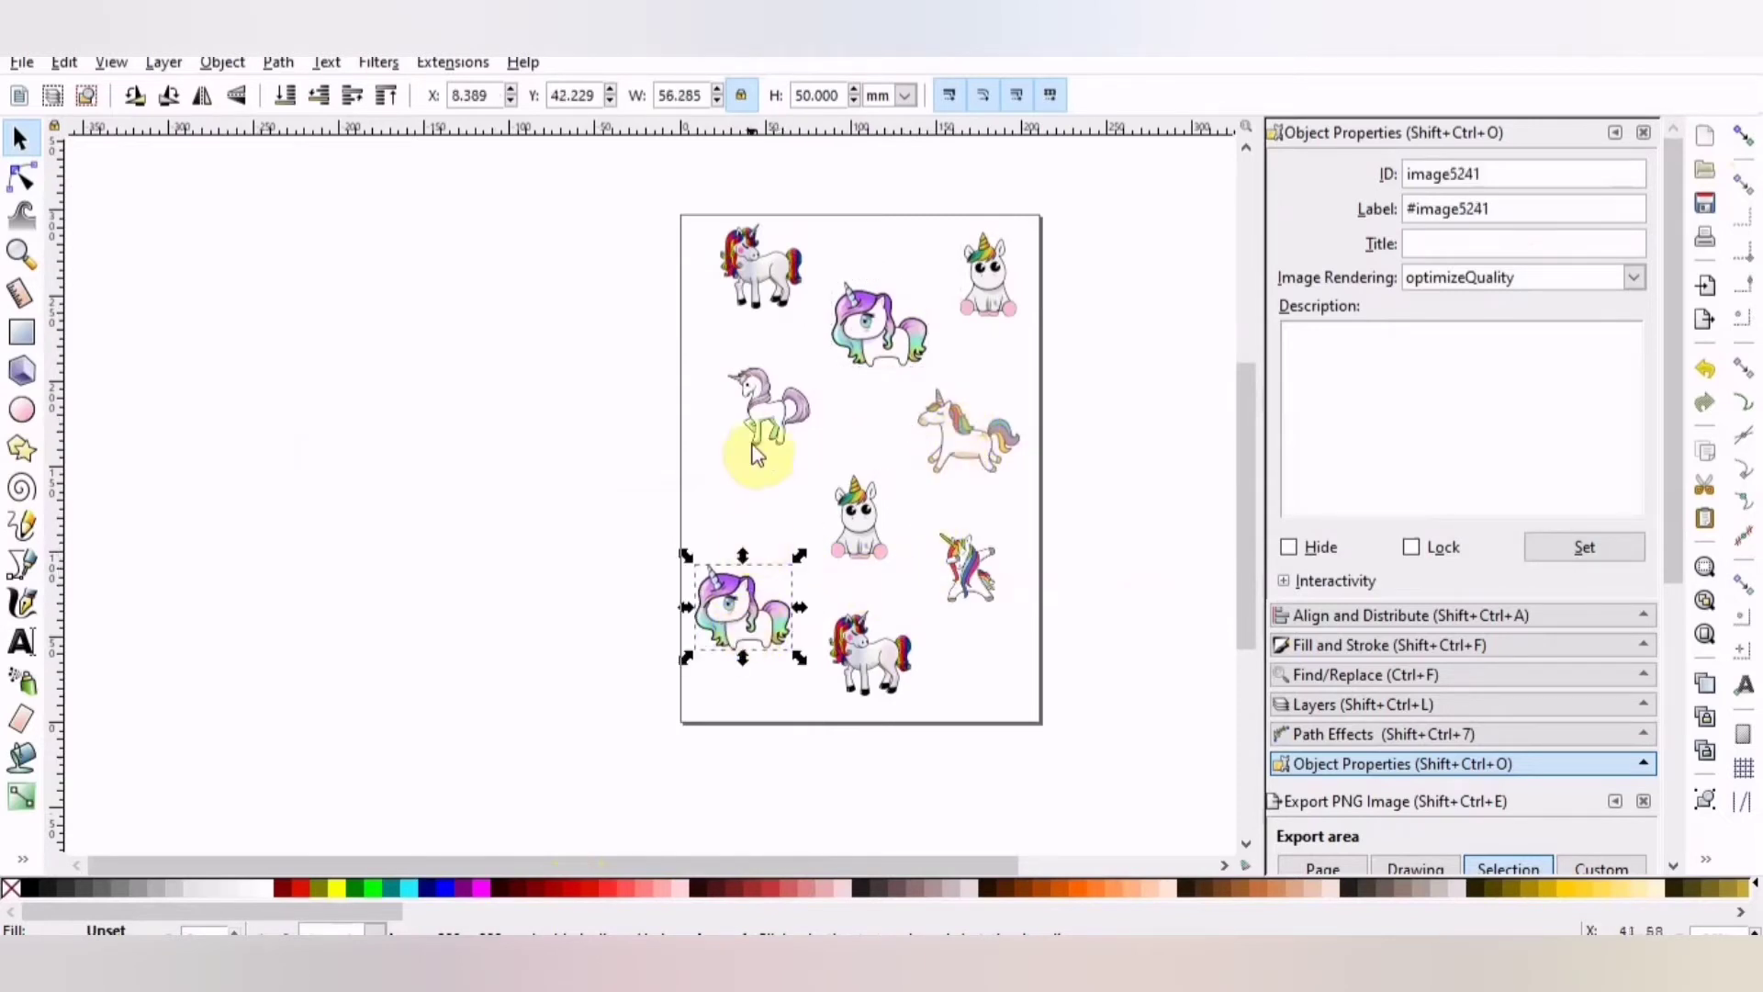
pyautogui.click(761, 431)
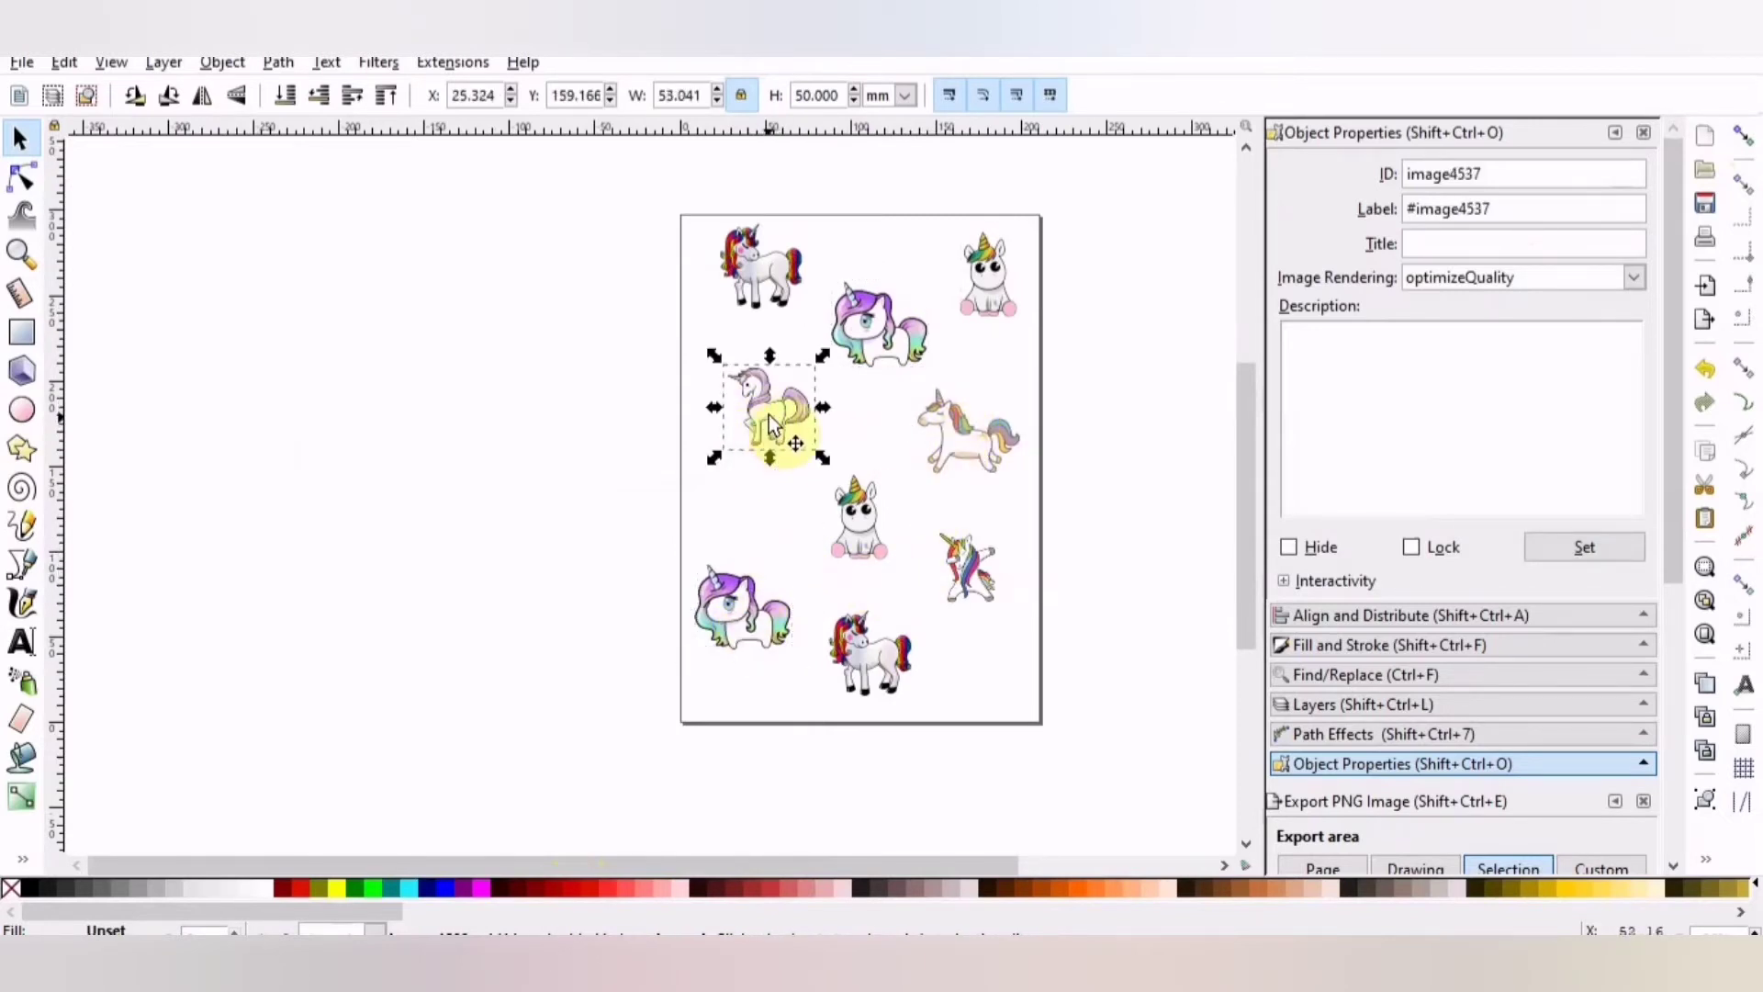
pyautogui.moveTo(760, 448); pyautogui.dragTo(742, 485)
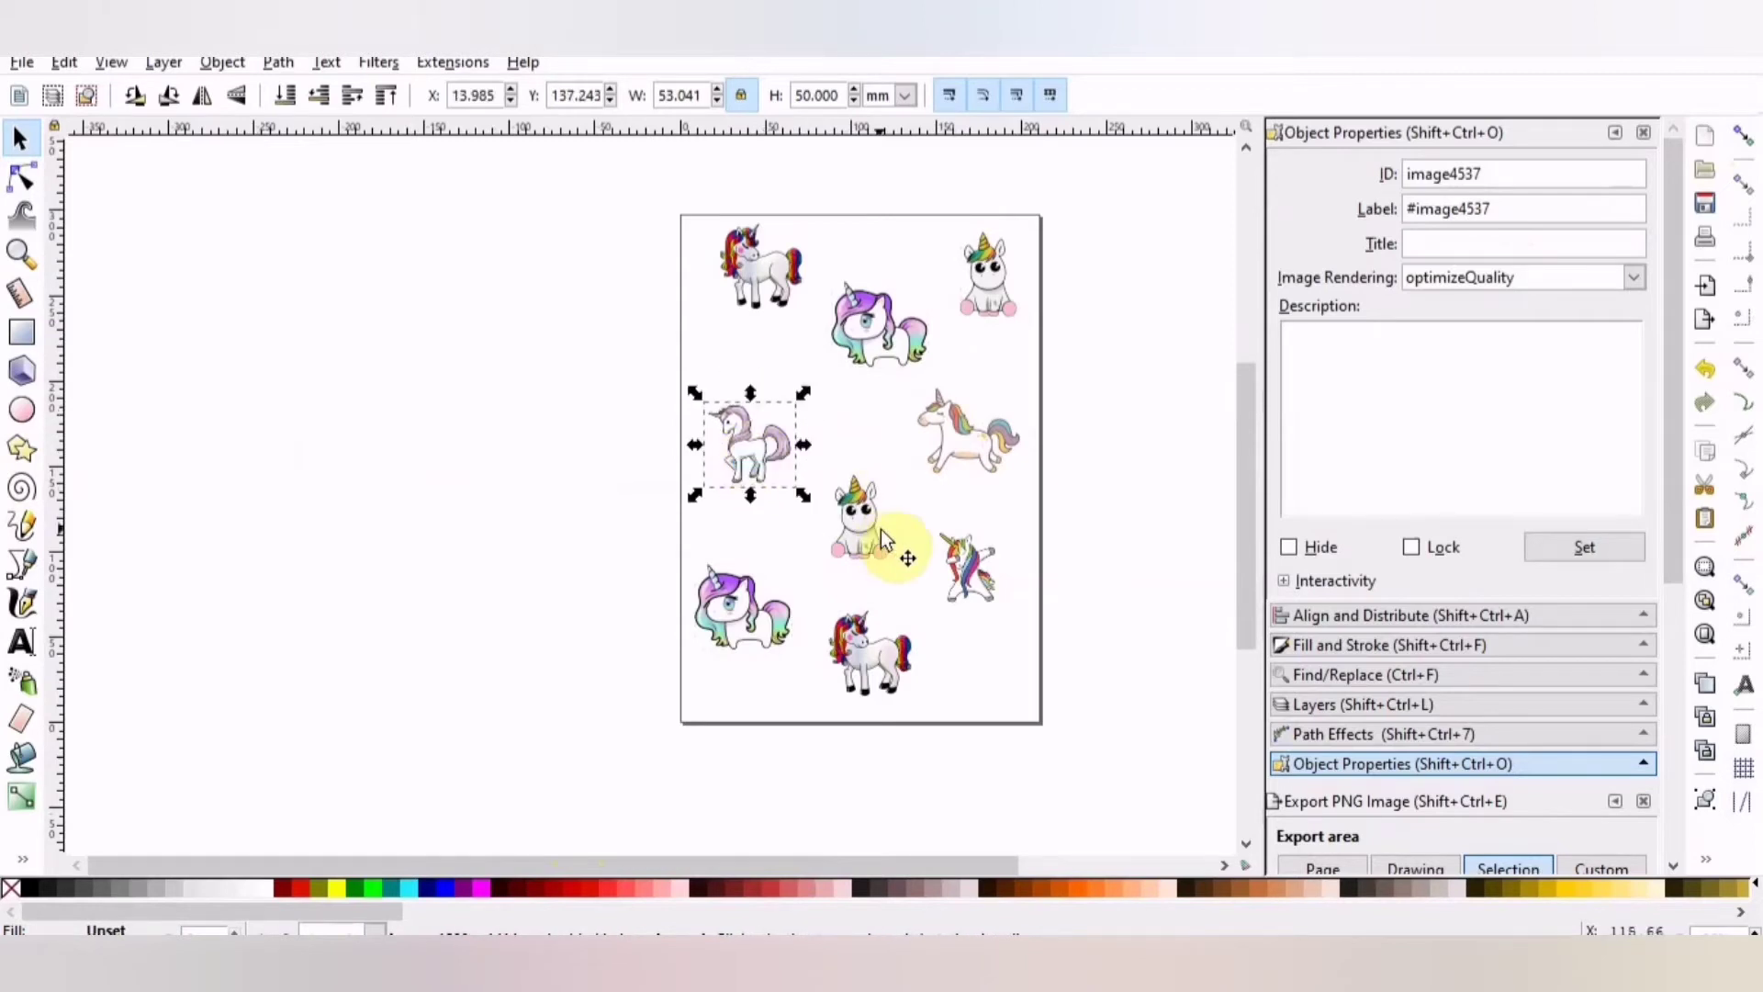
pyautogui.click(856, 461)
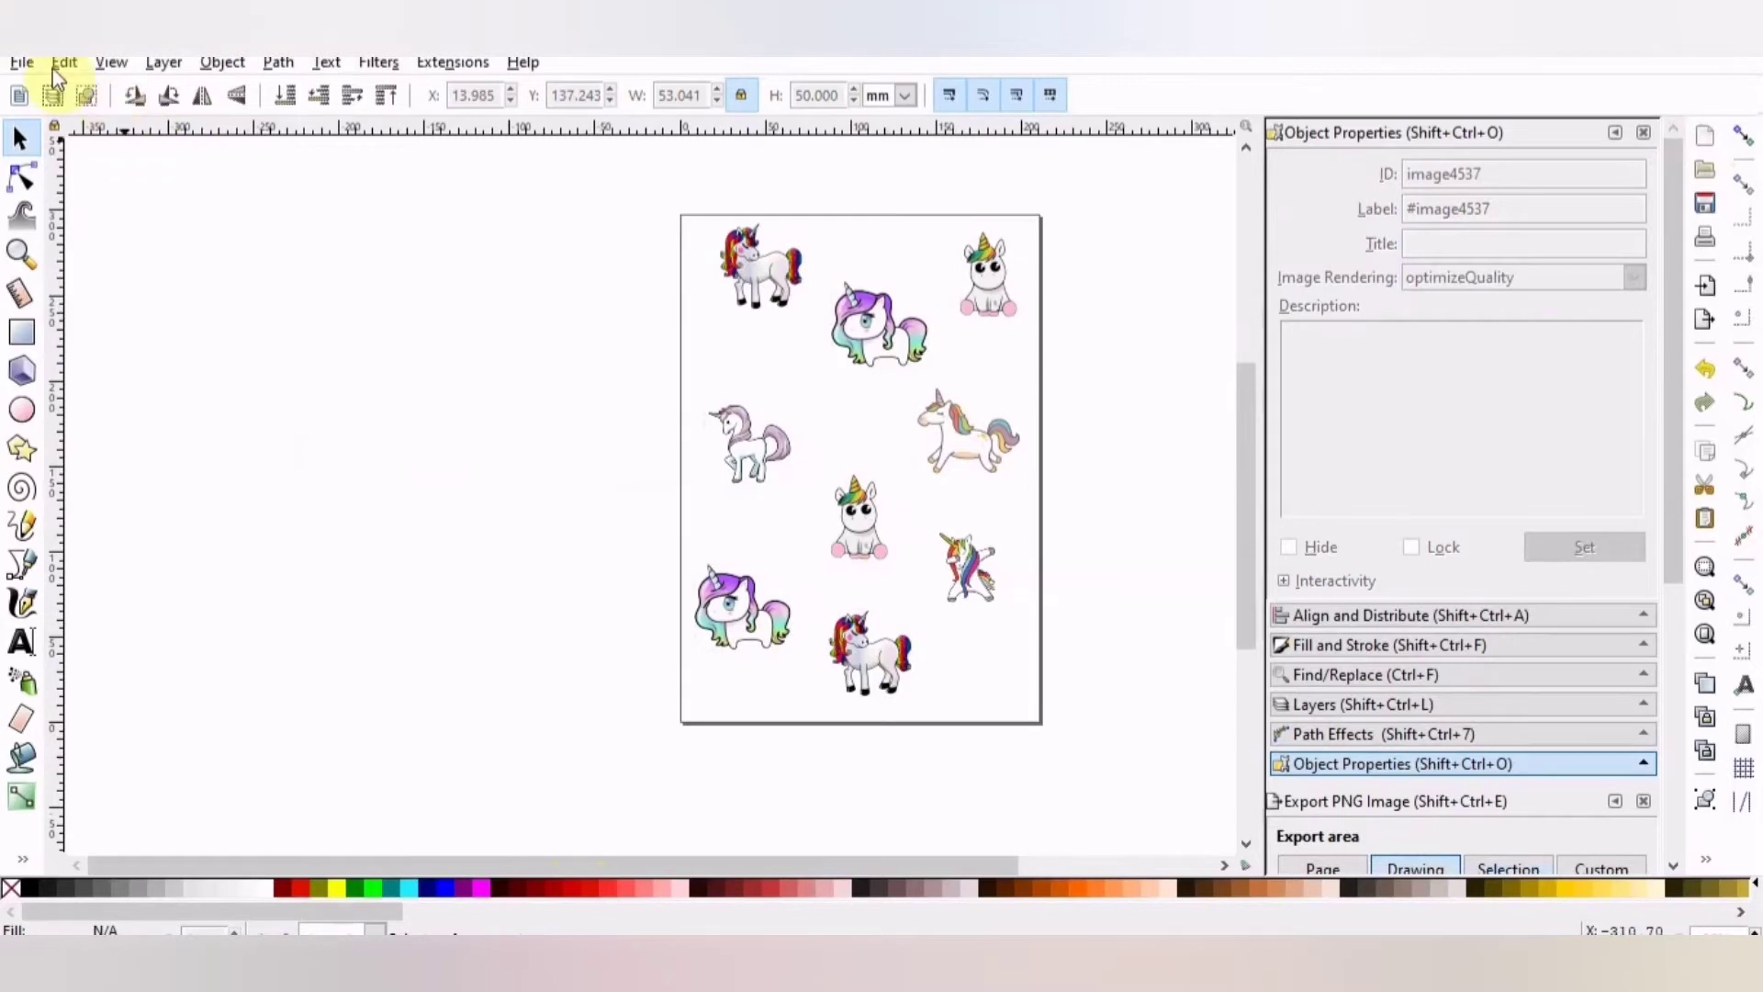
# From File > Print, select the HP ENVY 5000 series printer and show its Printing Preferences.
pyautogui.click(18, 62)
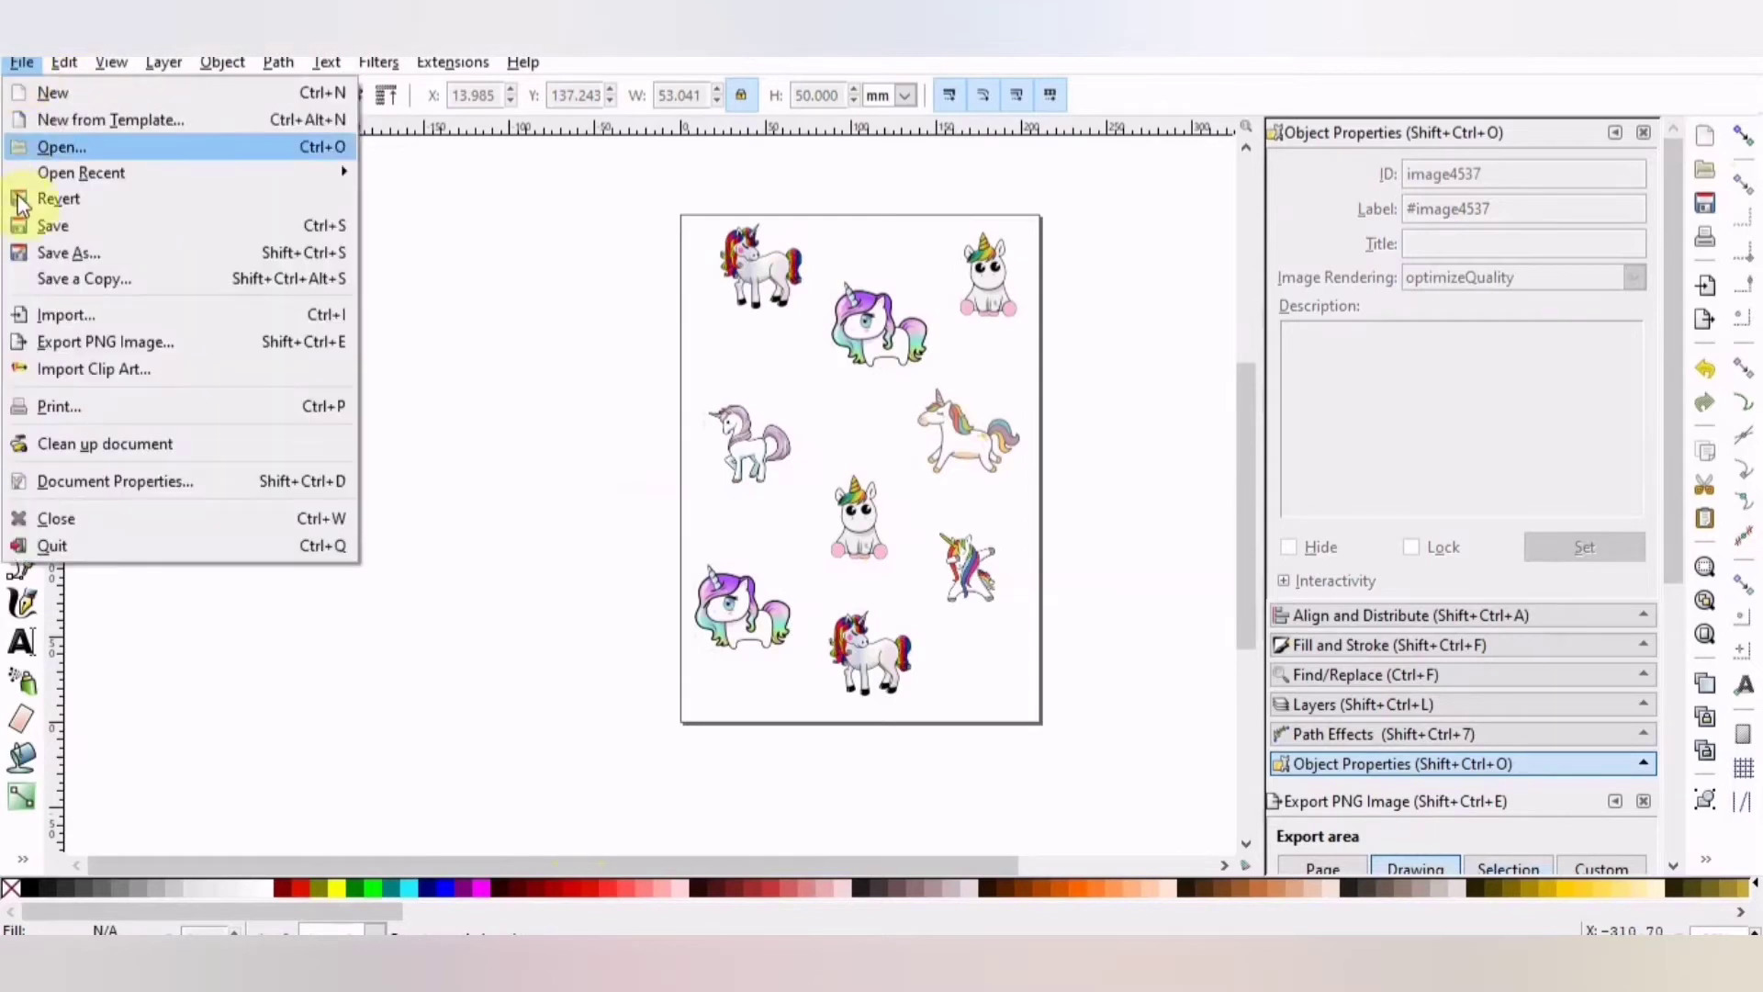
pyautogui.click(32, 407)
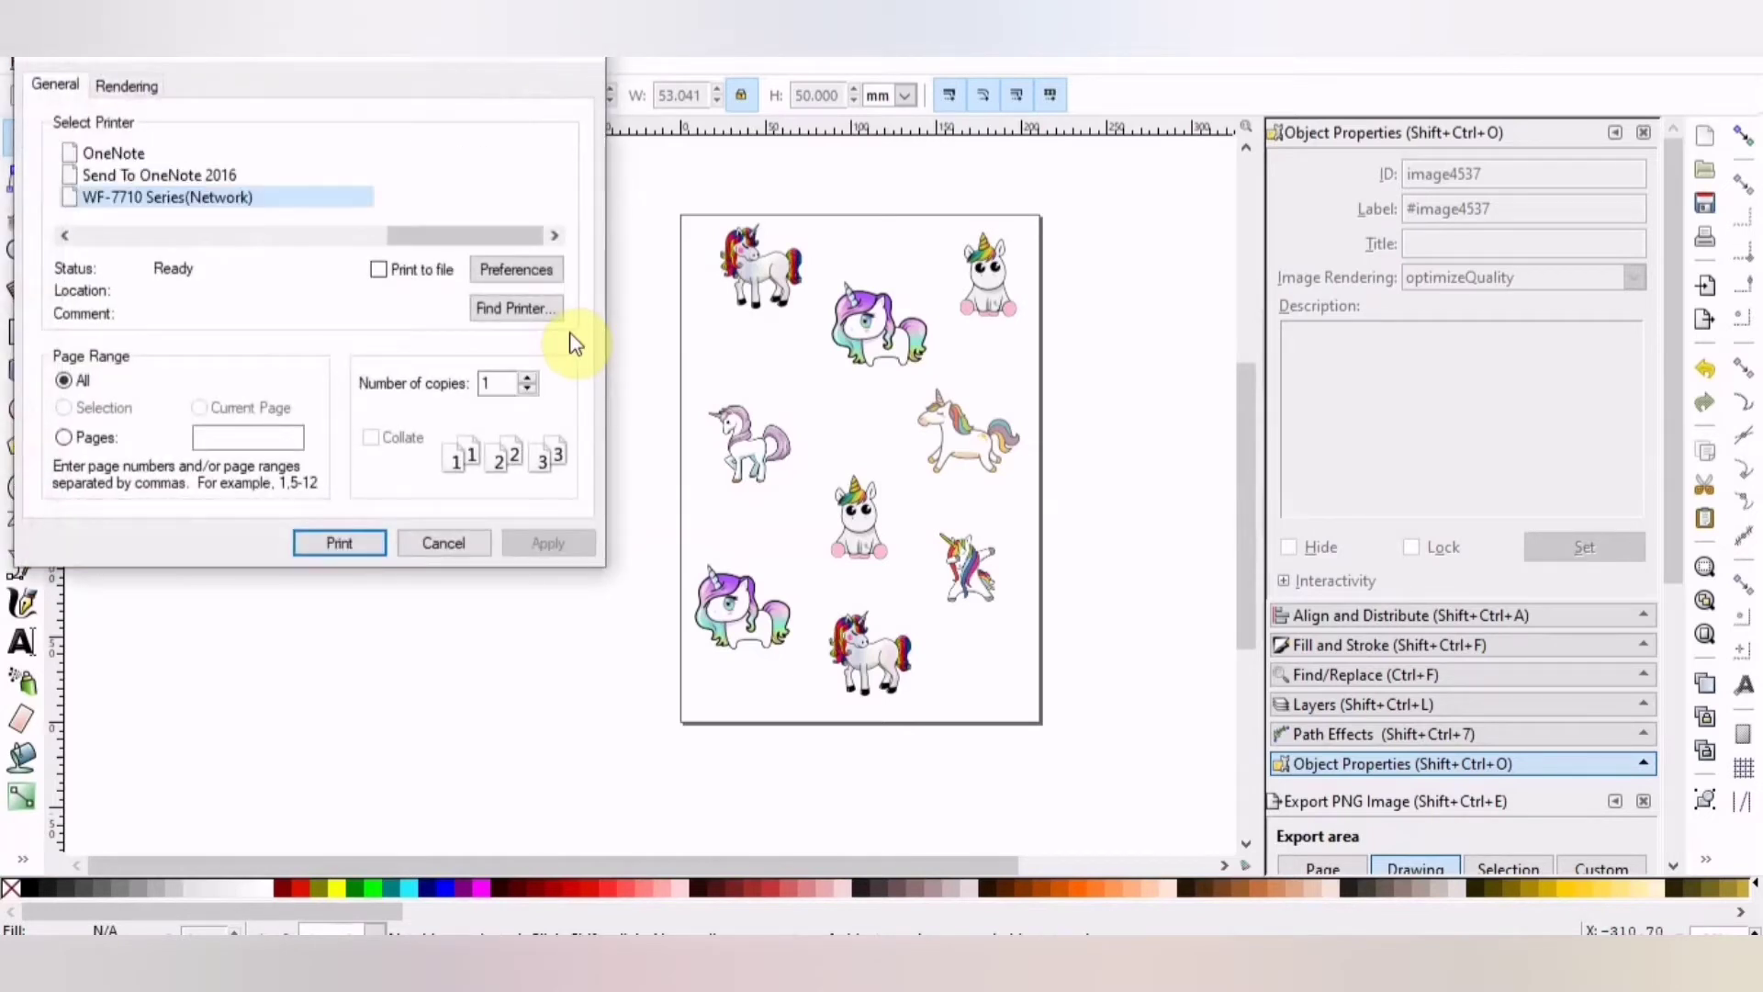
pyautogui.click(245, 239)
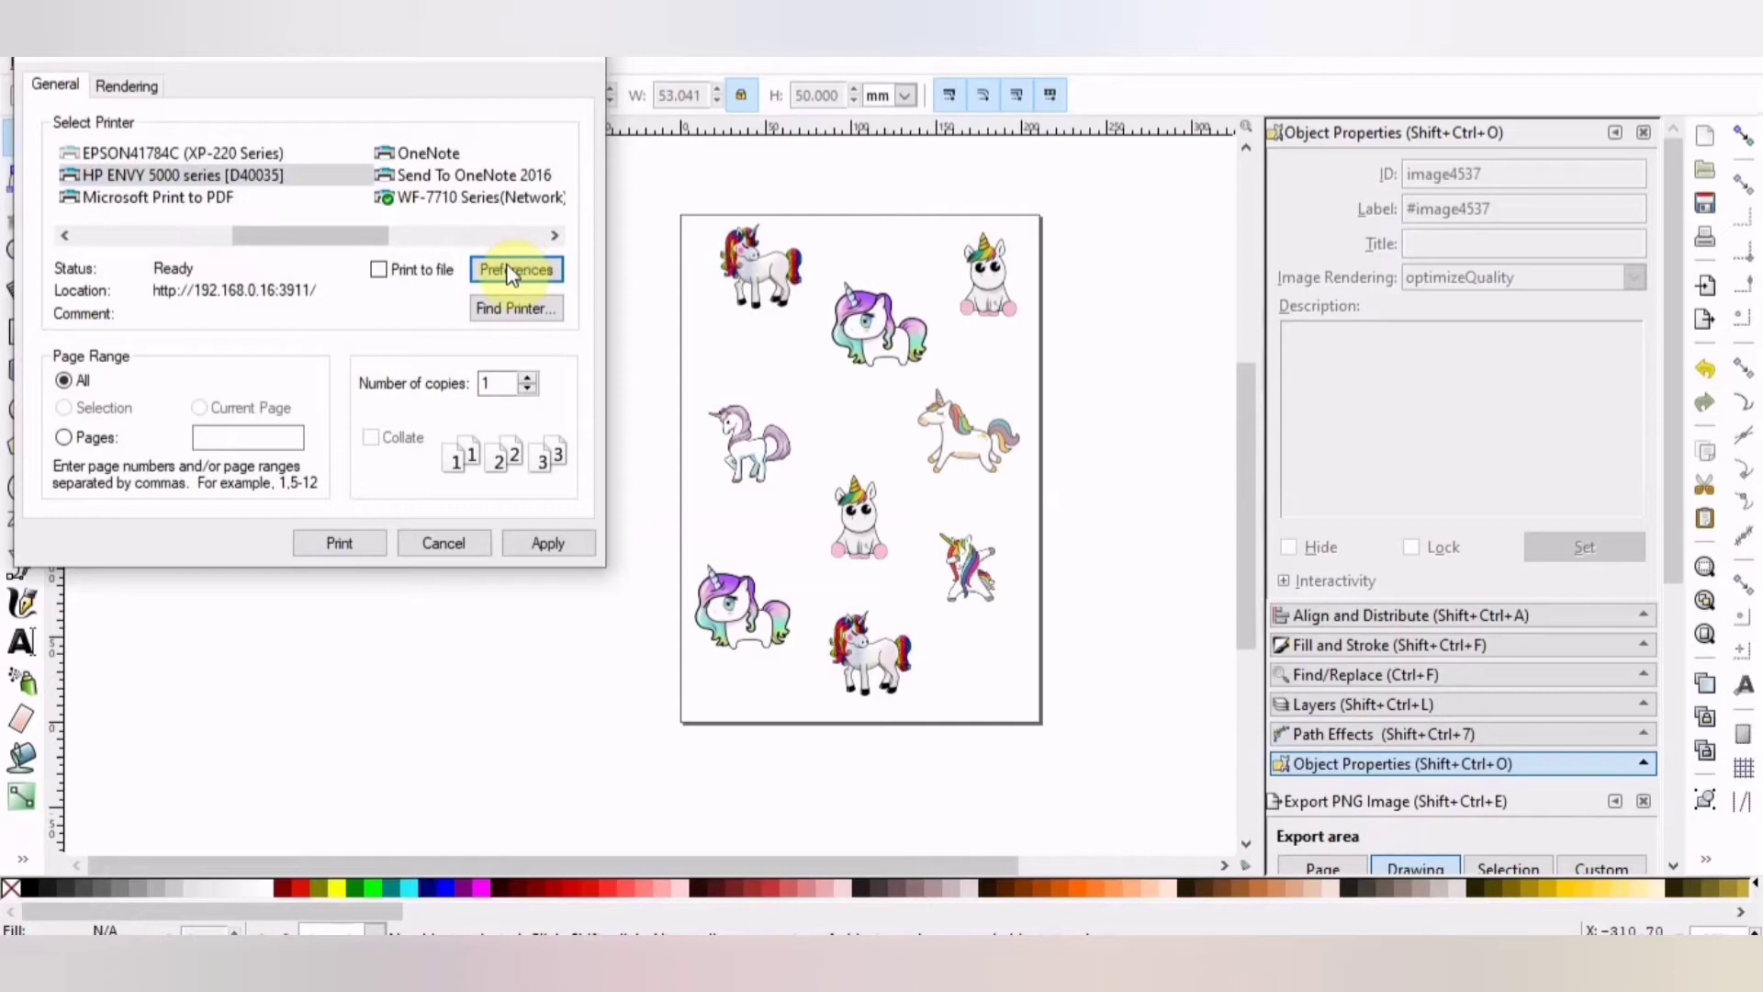
pyautogui.click(511, 272)
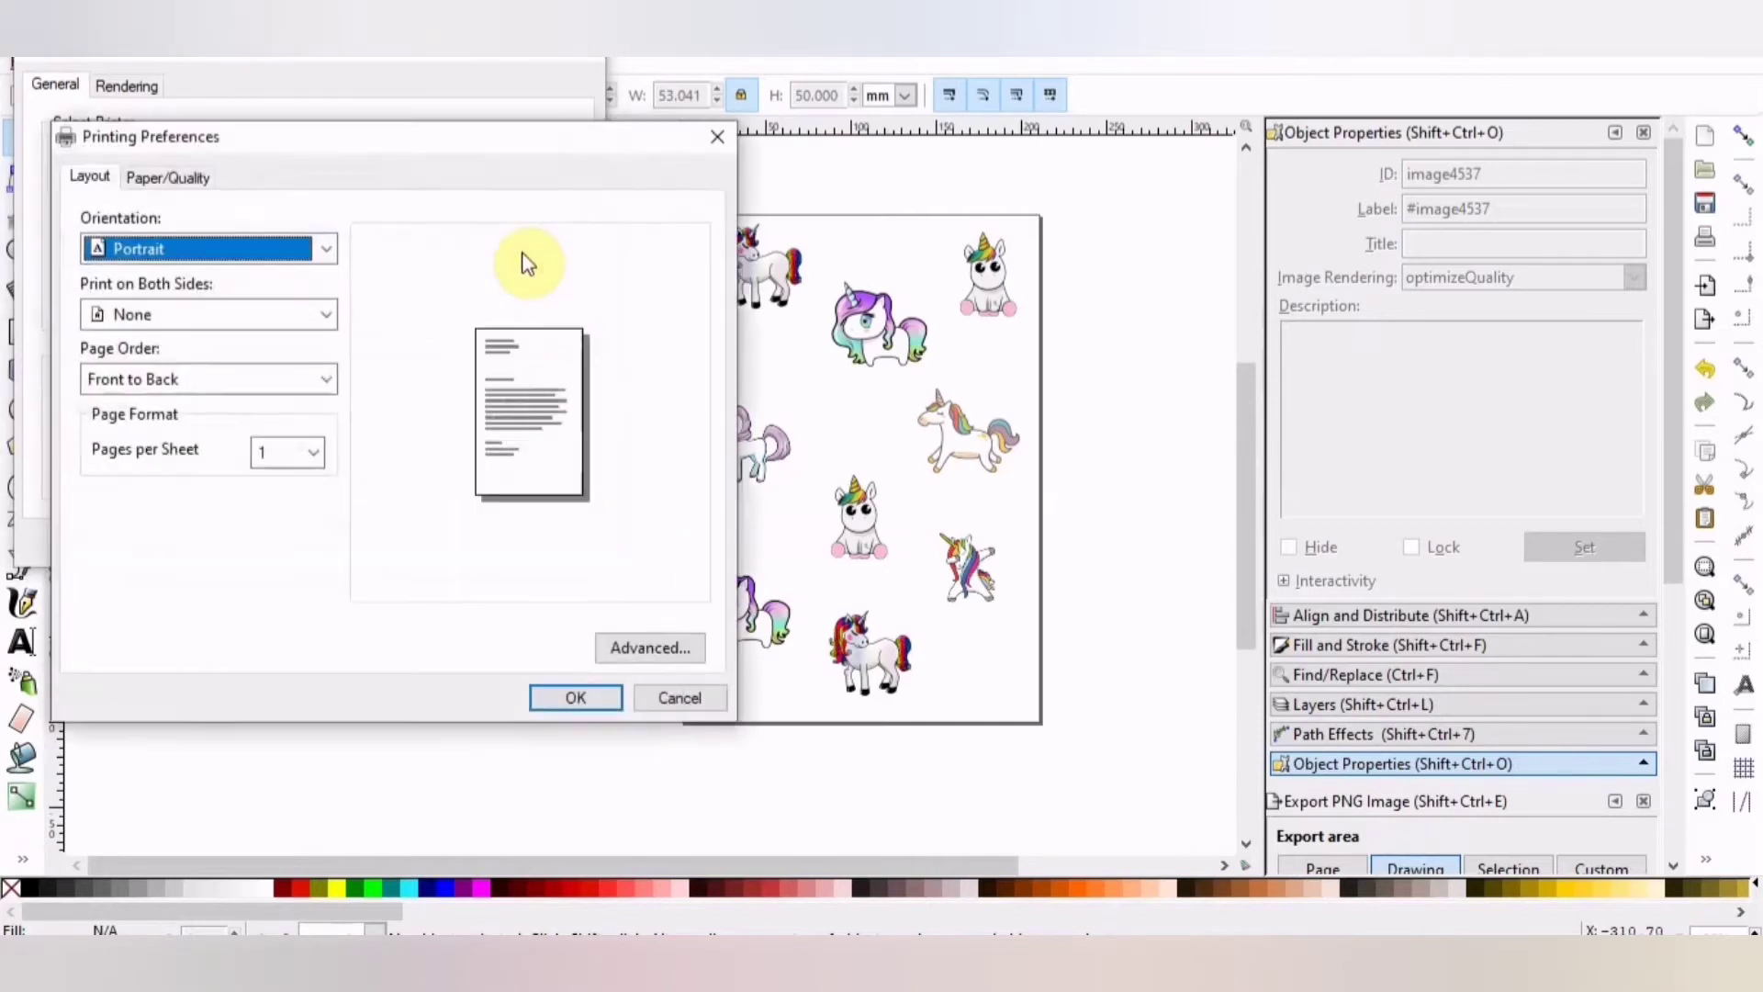
# Set media to Other Glossy Inkjet Papers and quality to Best, then confirm and apply.
pyautogui.click(188, 181)
pyautogui.click(296, 299)
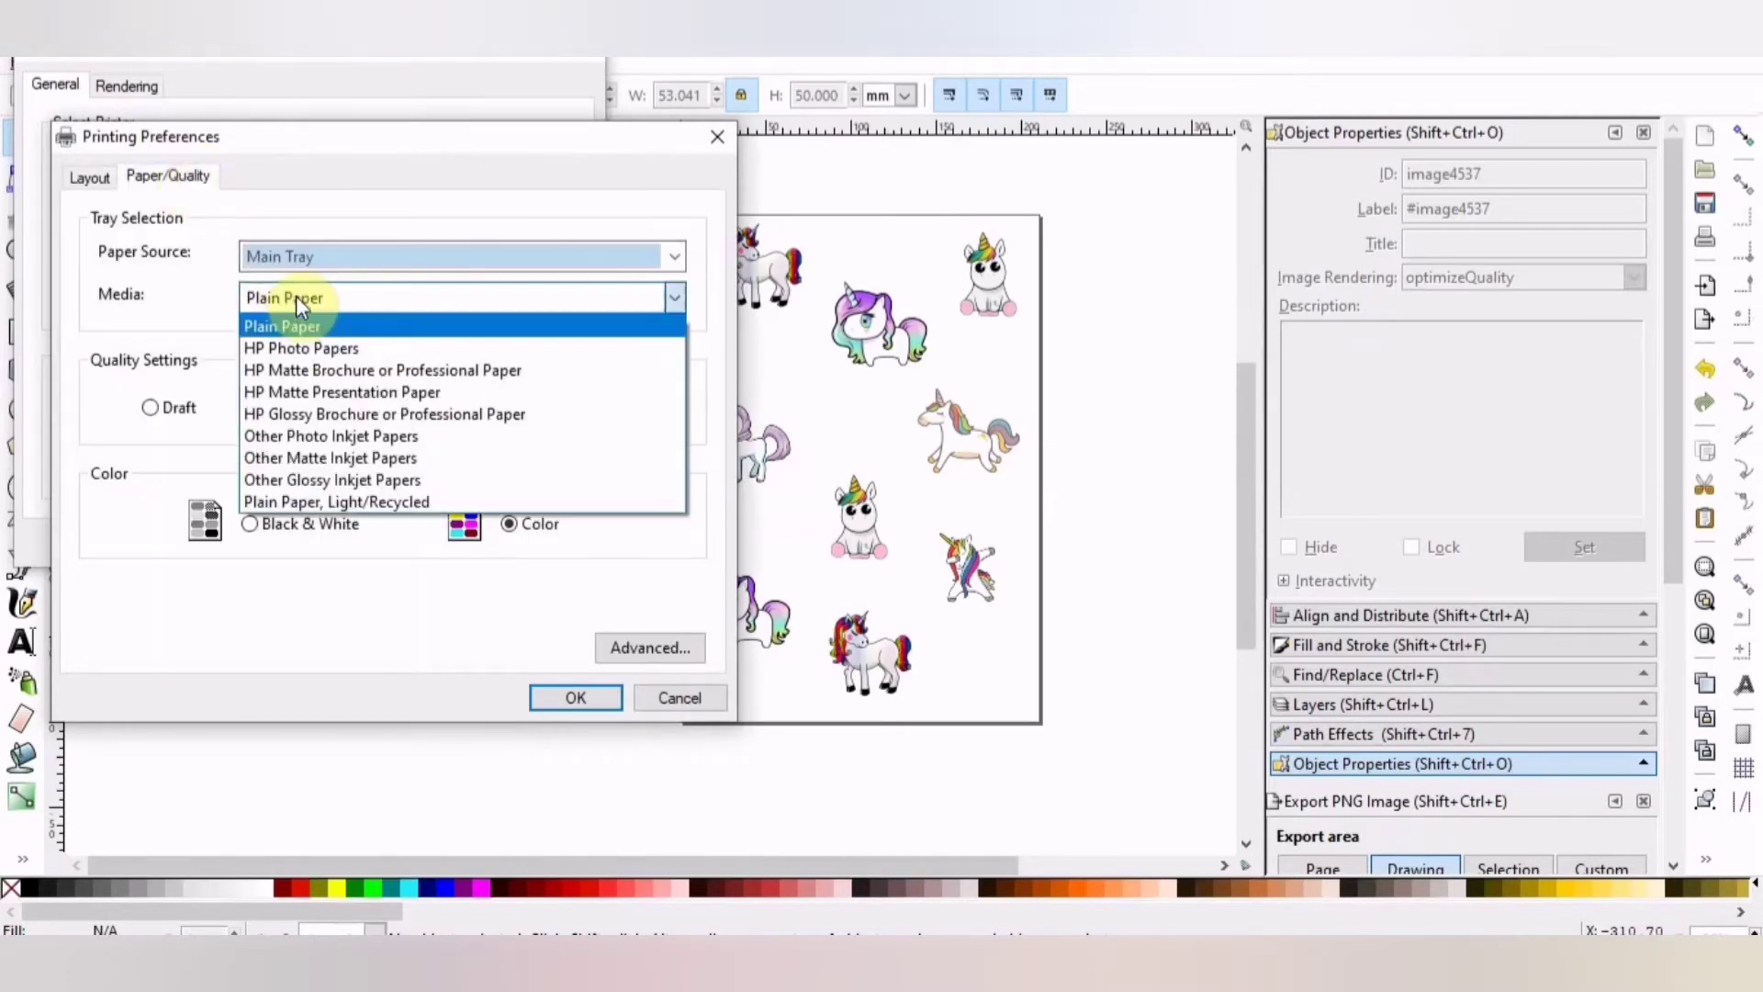
pyautogui.click(318, 481)
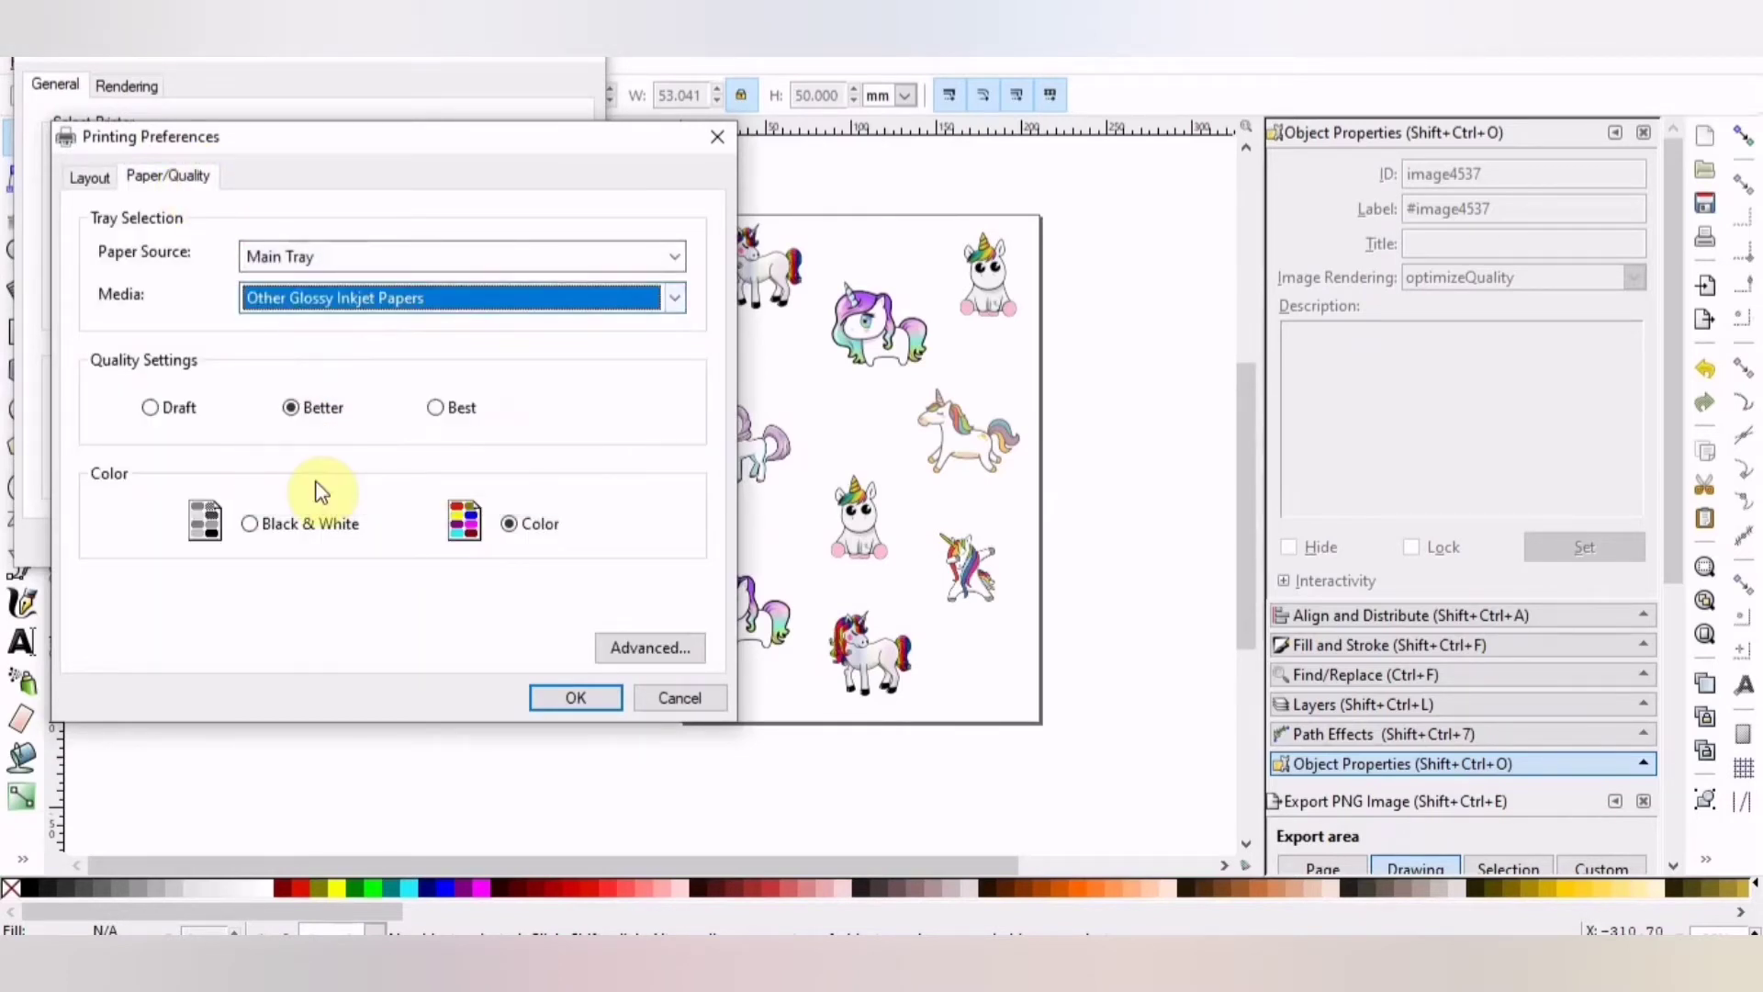
pyautogui.click(454, 415)
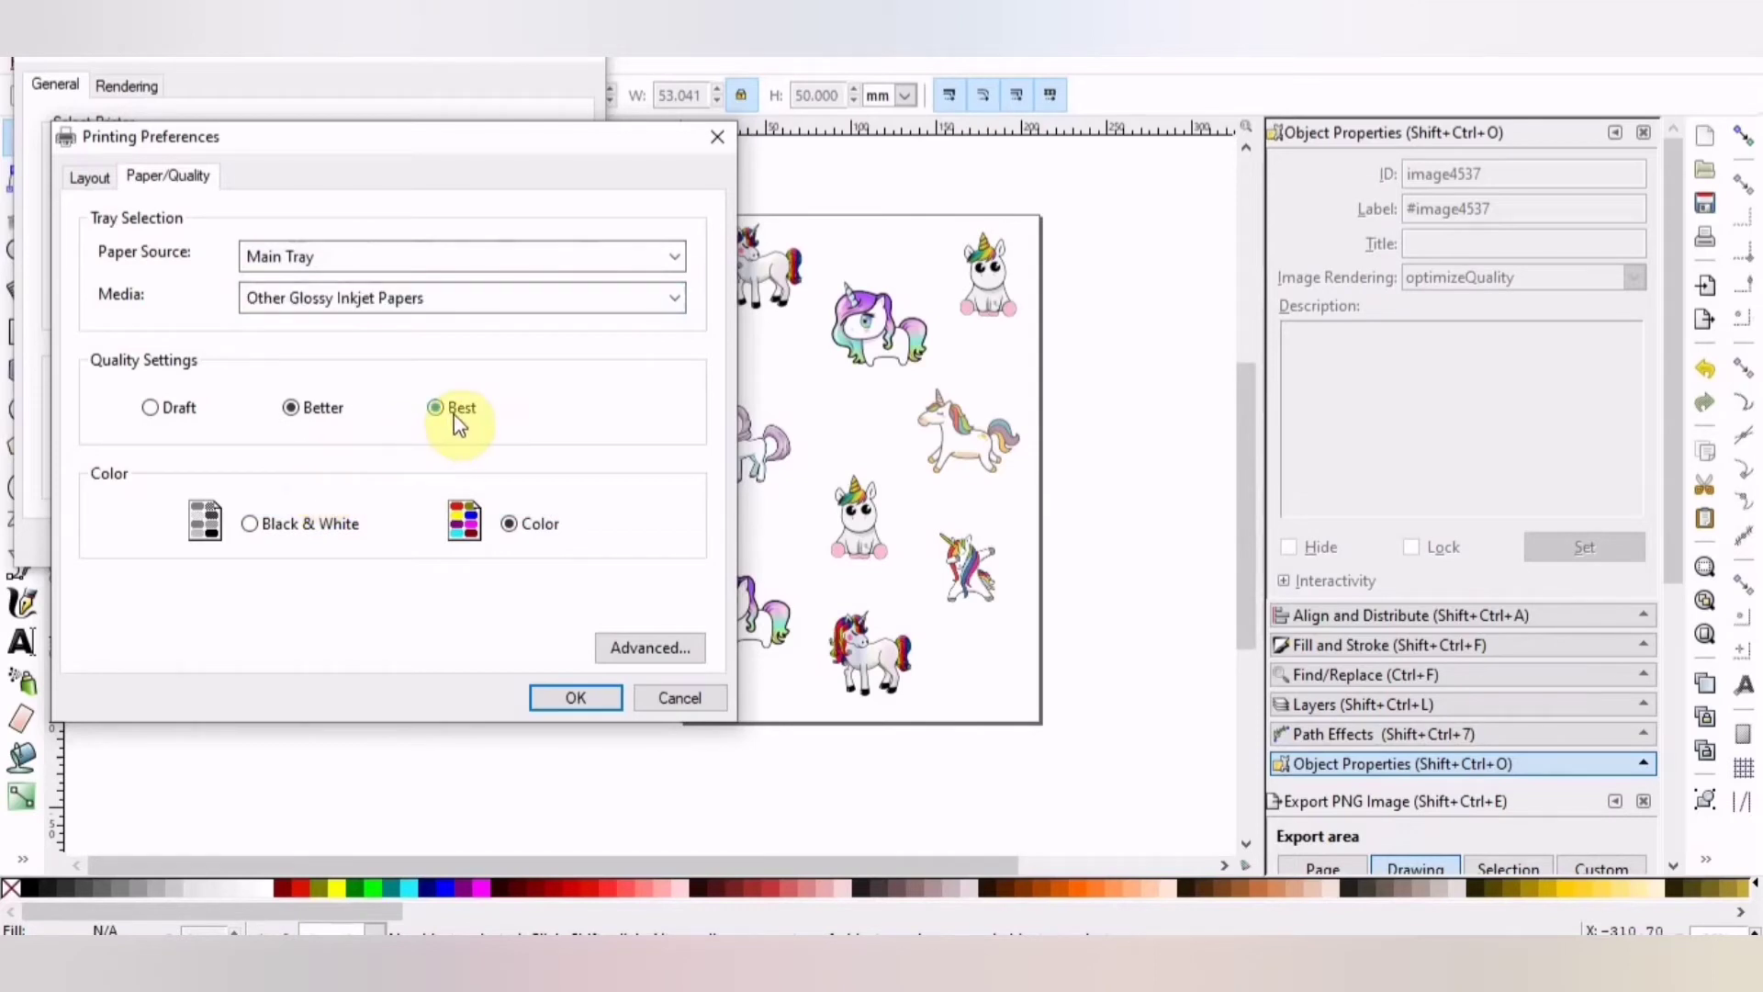
pyautogui.click(569, 696)
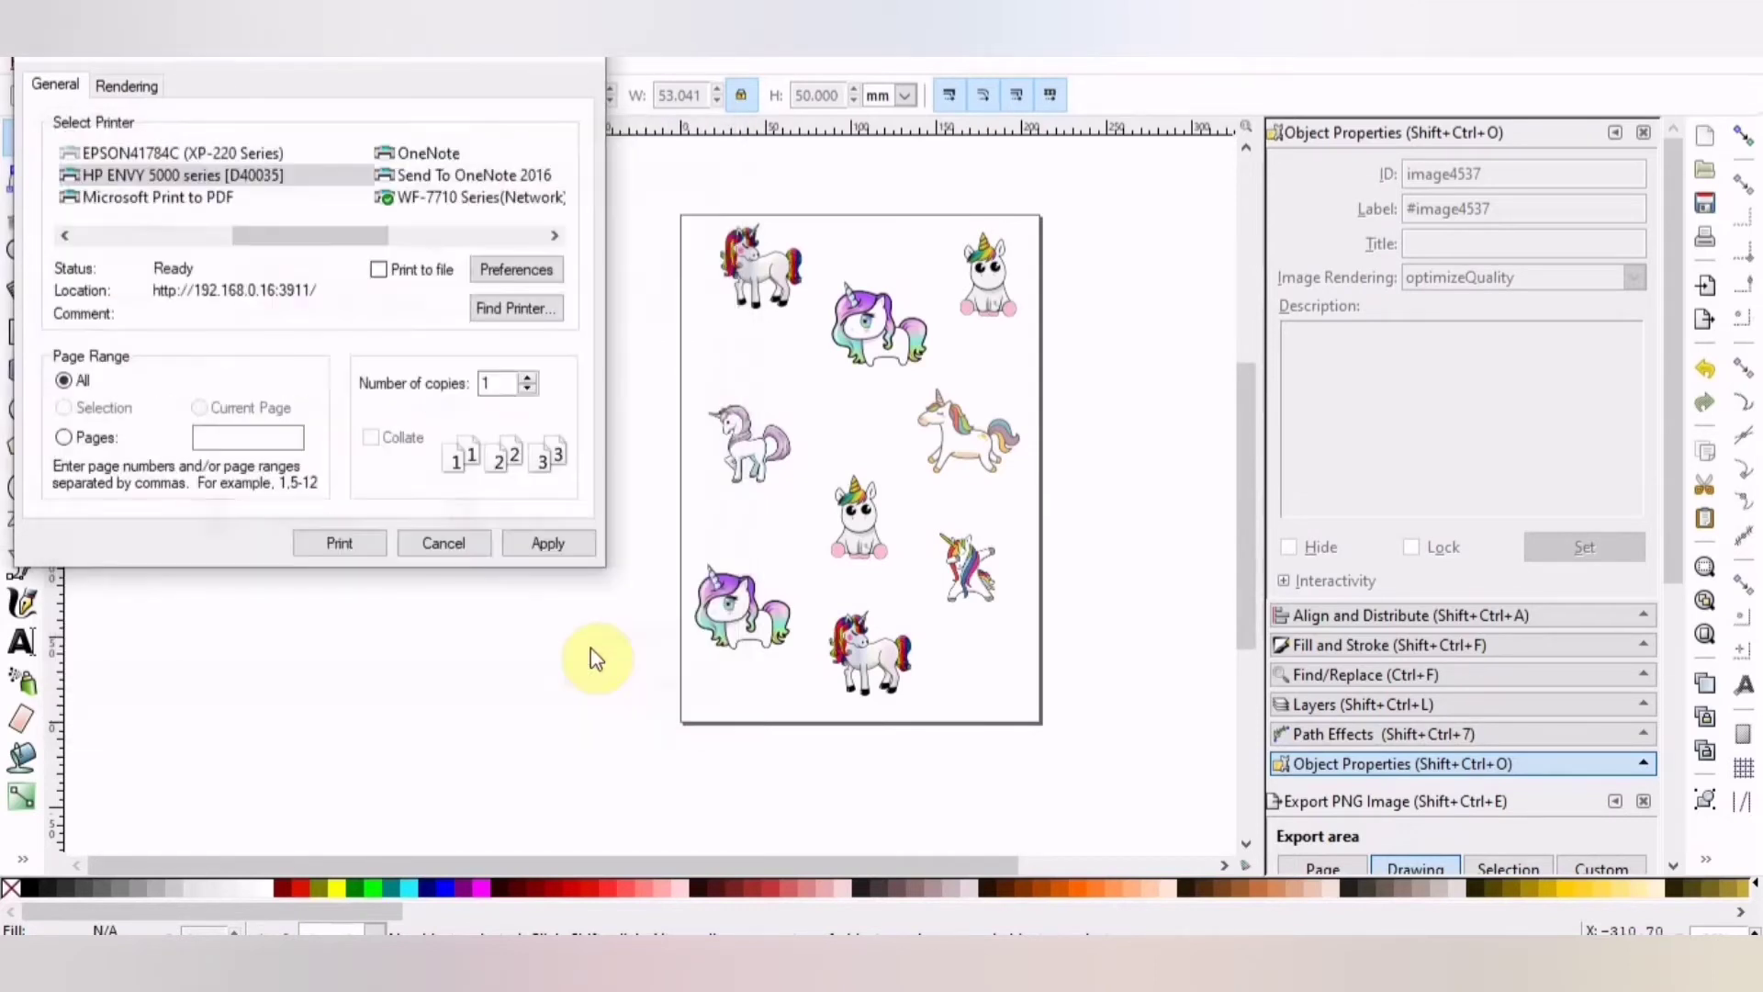
pyautogui.click(587, 551)
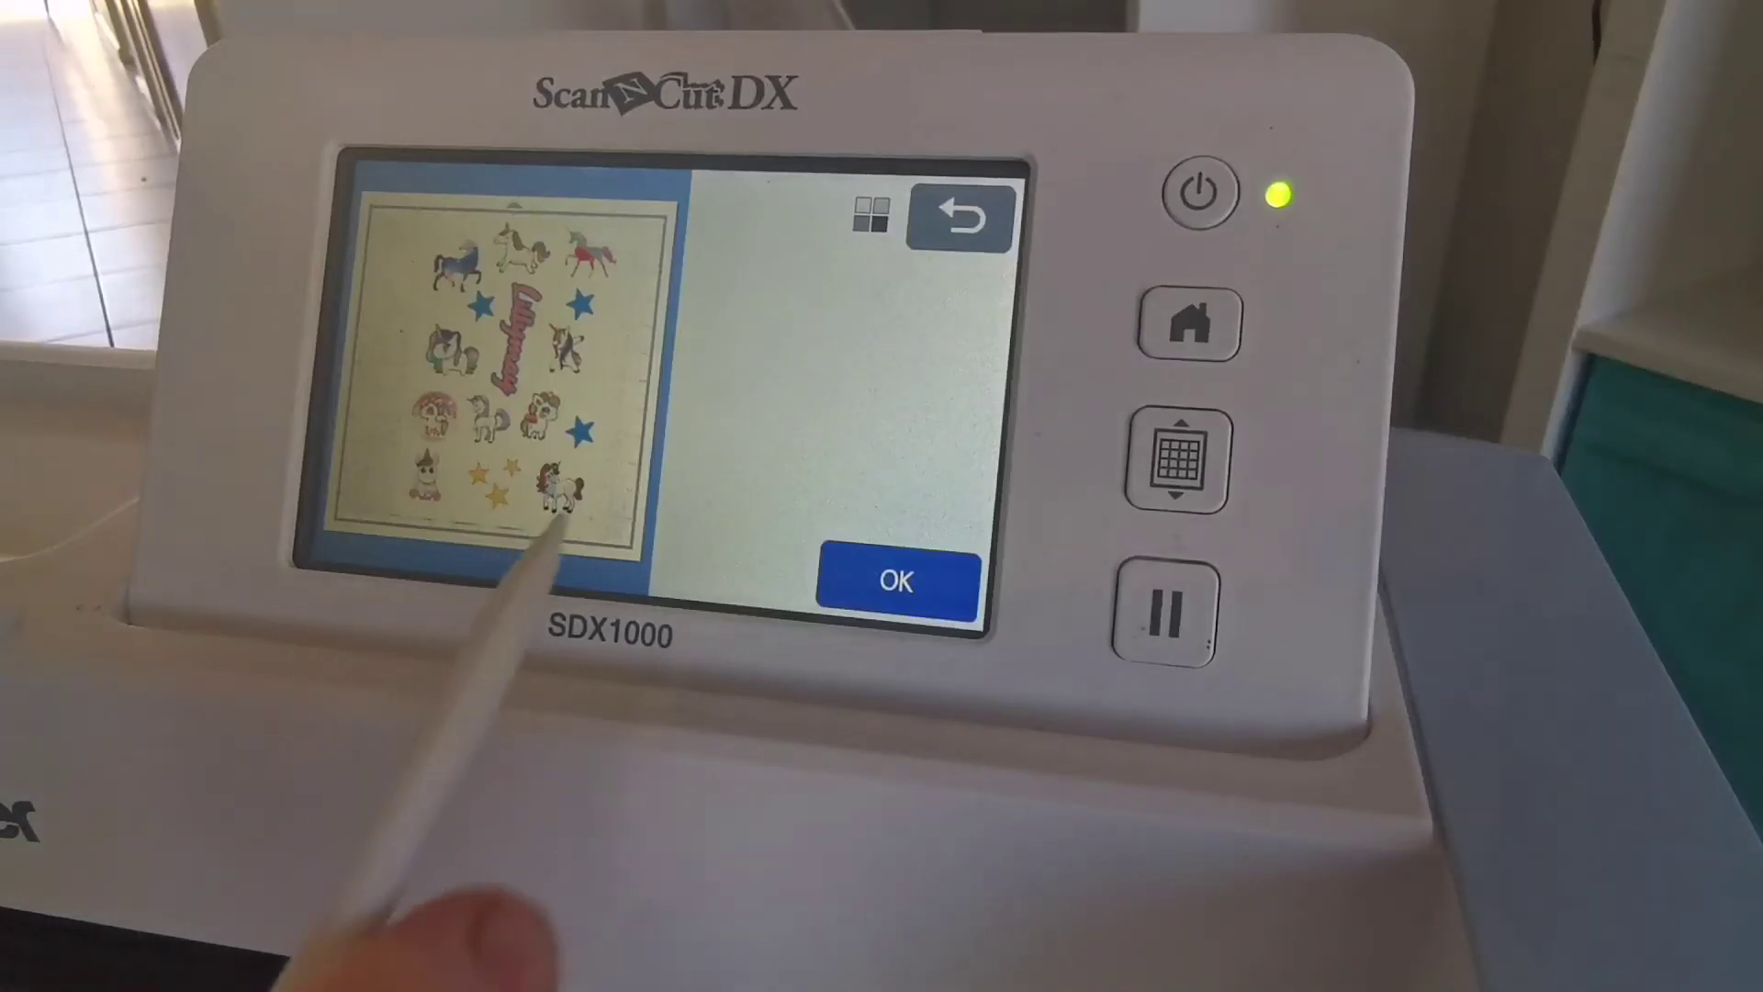
# Accept the scan, crop the detection area to the unicorn sheet, and preview the outlines.
pyautogui.click(898, 580)
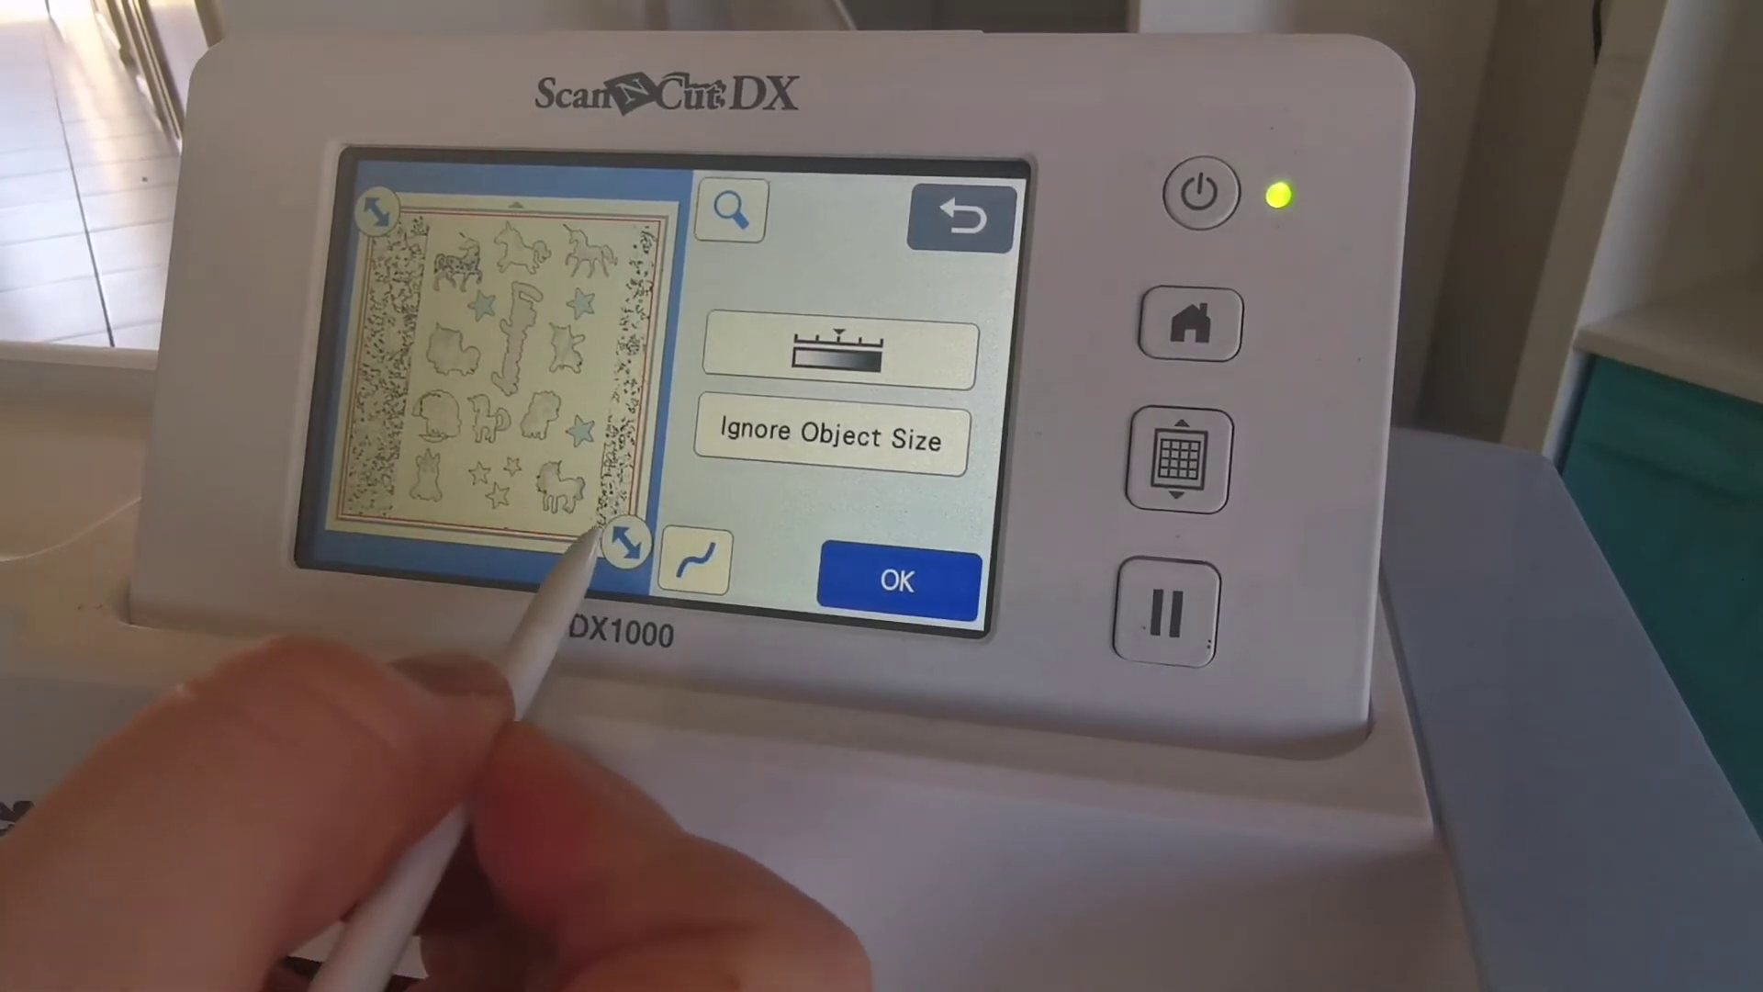
pyautogui.moveTo(618, 542); pyautogui.dragTo(590, 539)
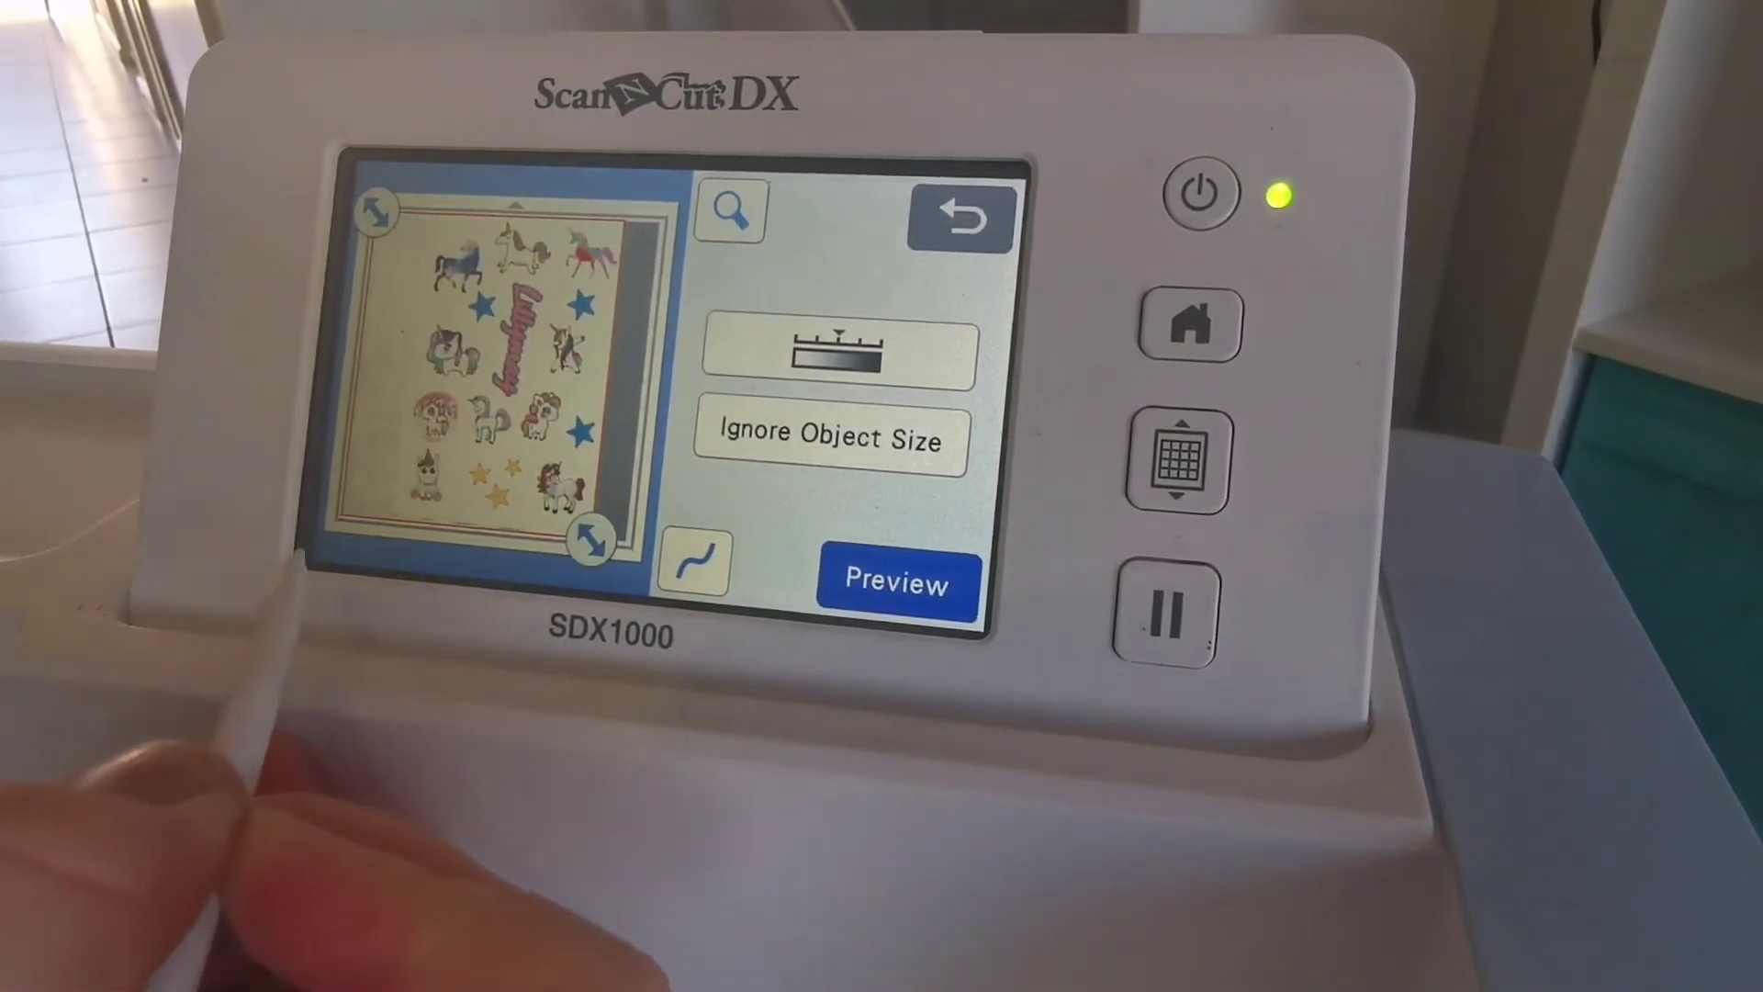
pyautogui.moveTo(375, 212); pyautogui.dragTo(428, 213)
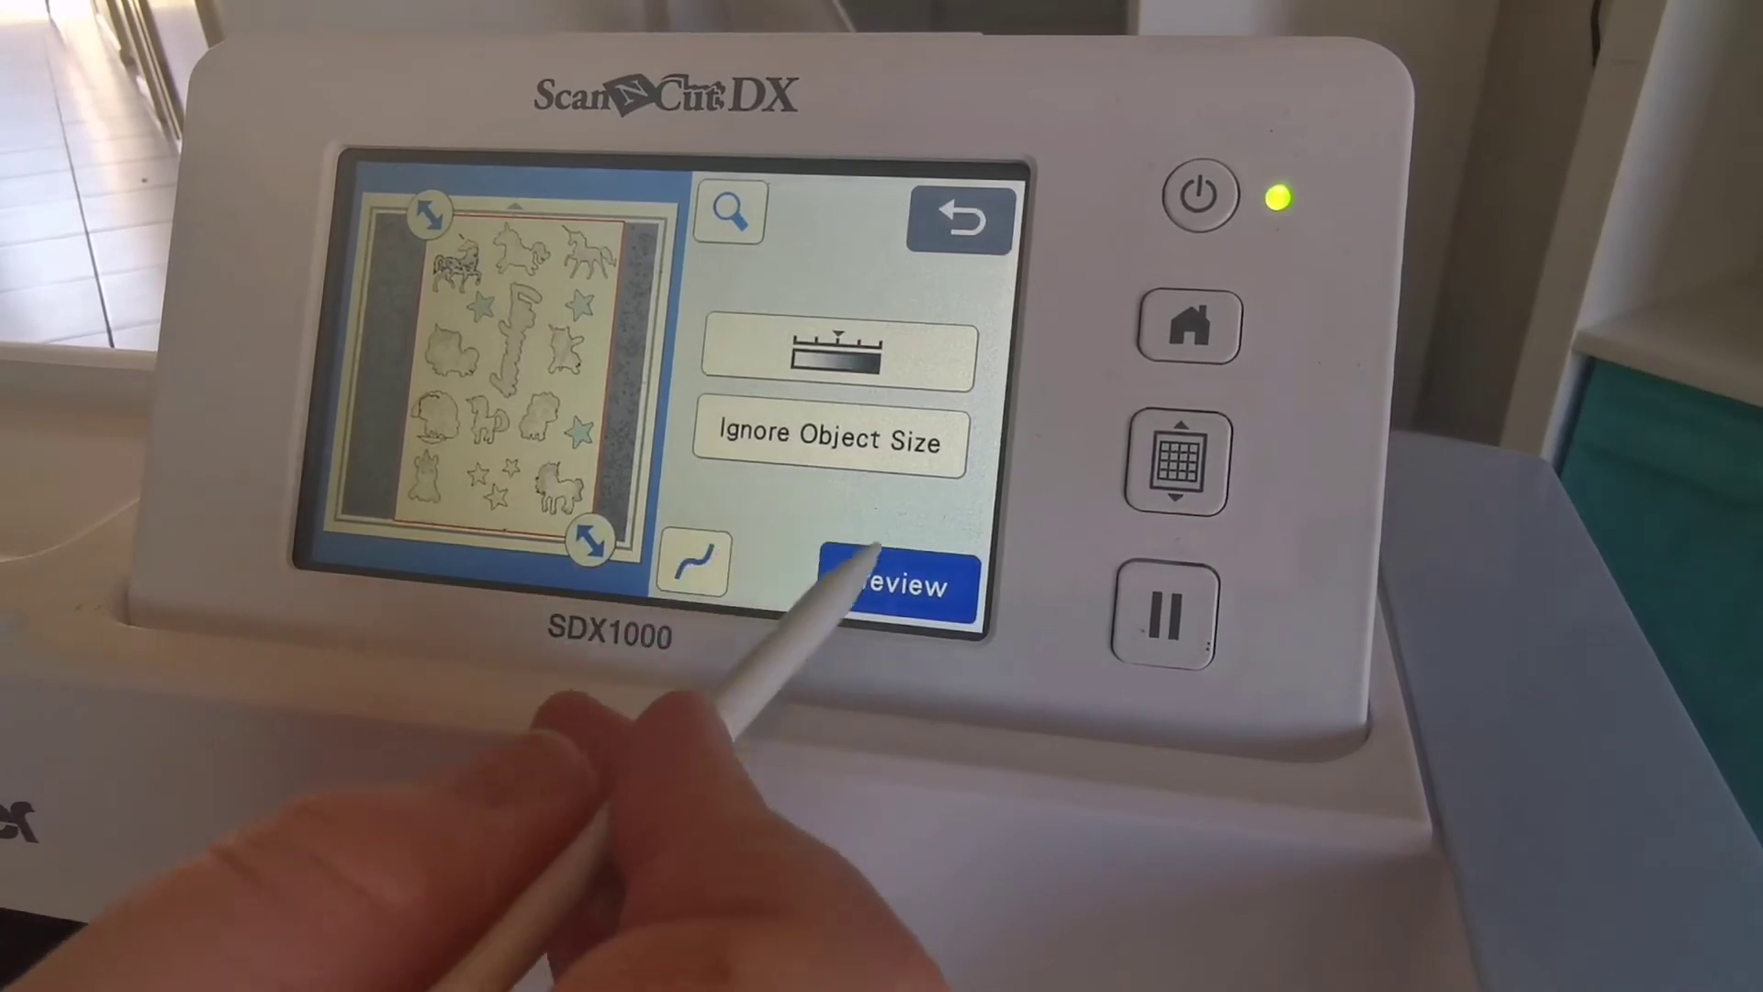
pyautogui.click(882, 578)
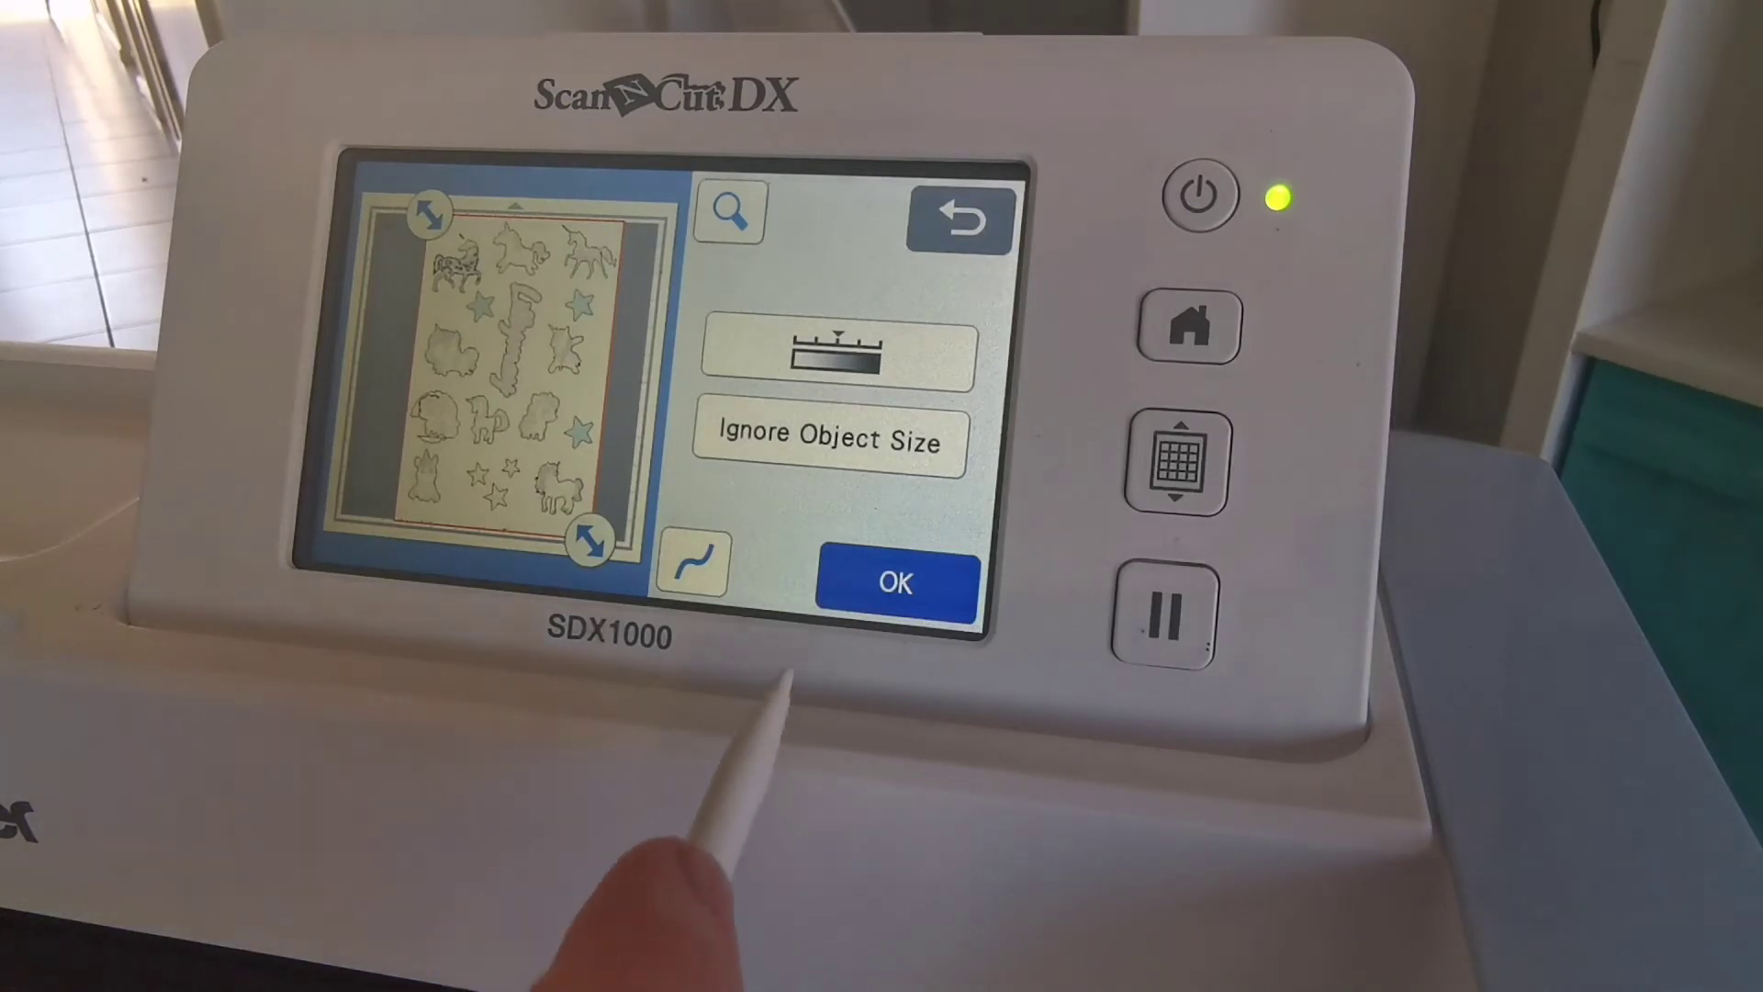
# Accept the detected outlines and raise the outline distance to 2.00 mm.
pyautogui.click(868, 593)
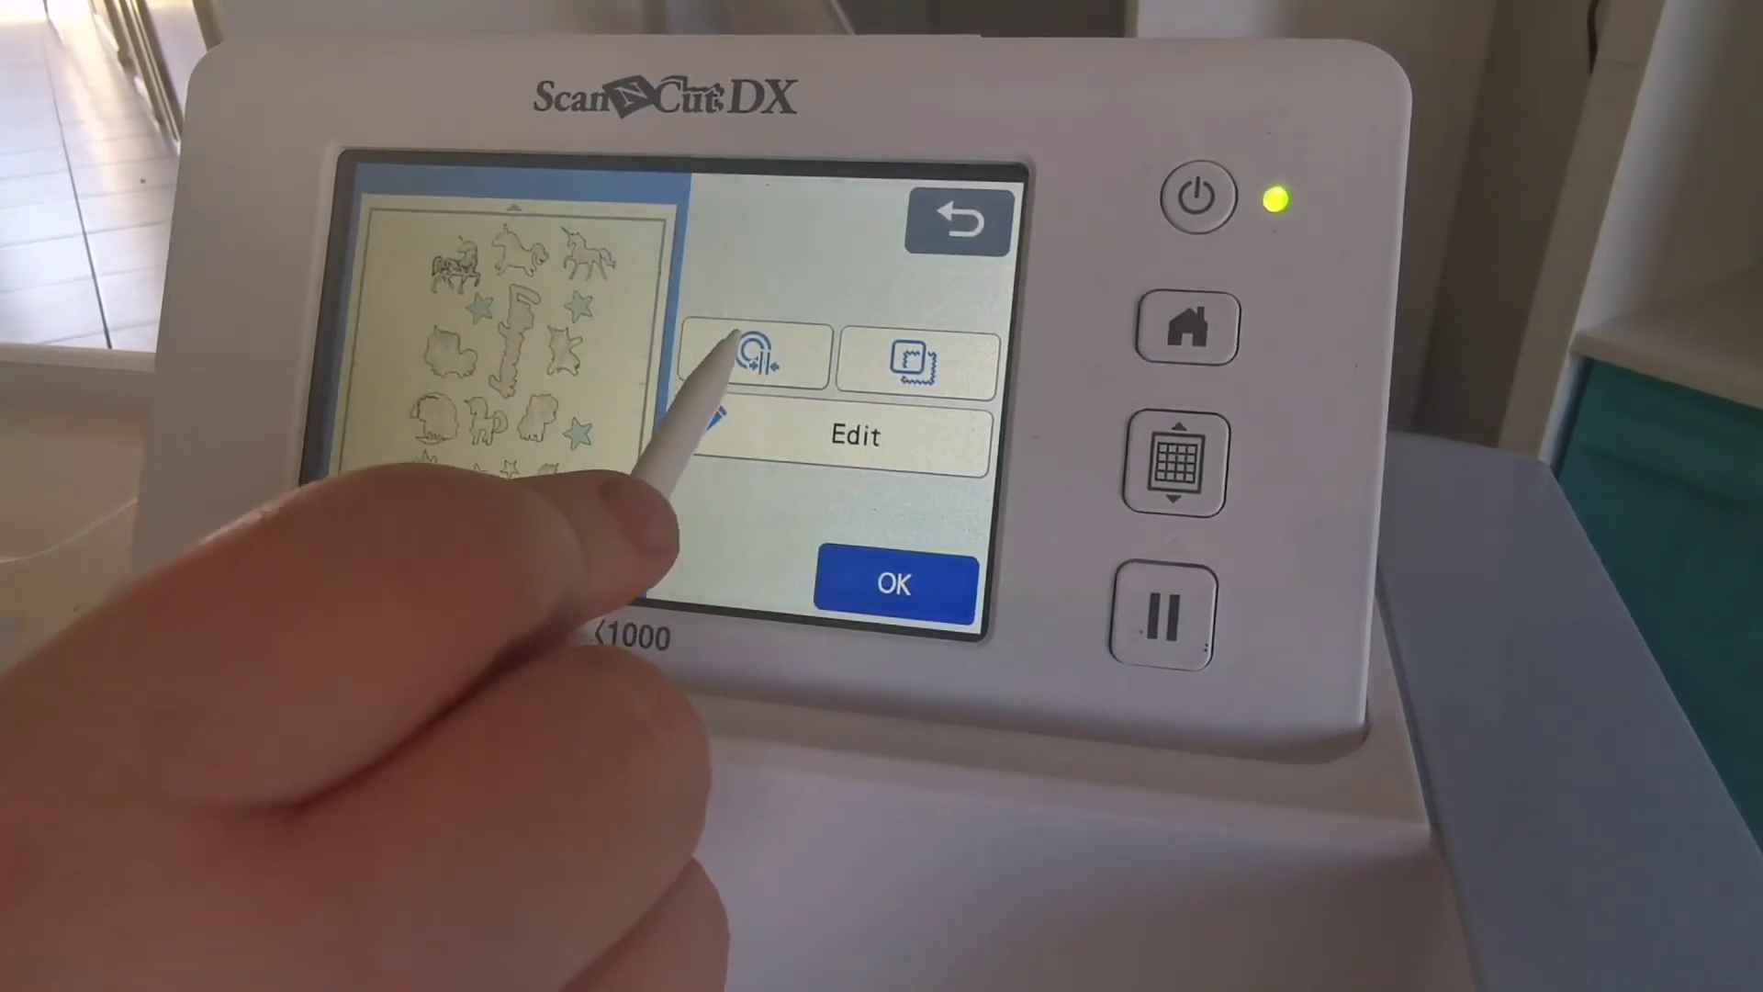
pyautogui.click(755, 353)
pyautogui.click(953, 434)
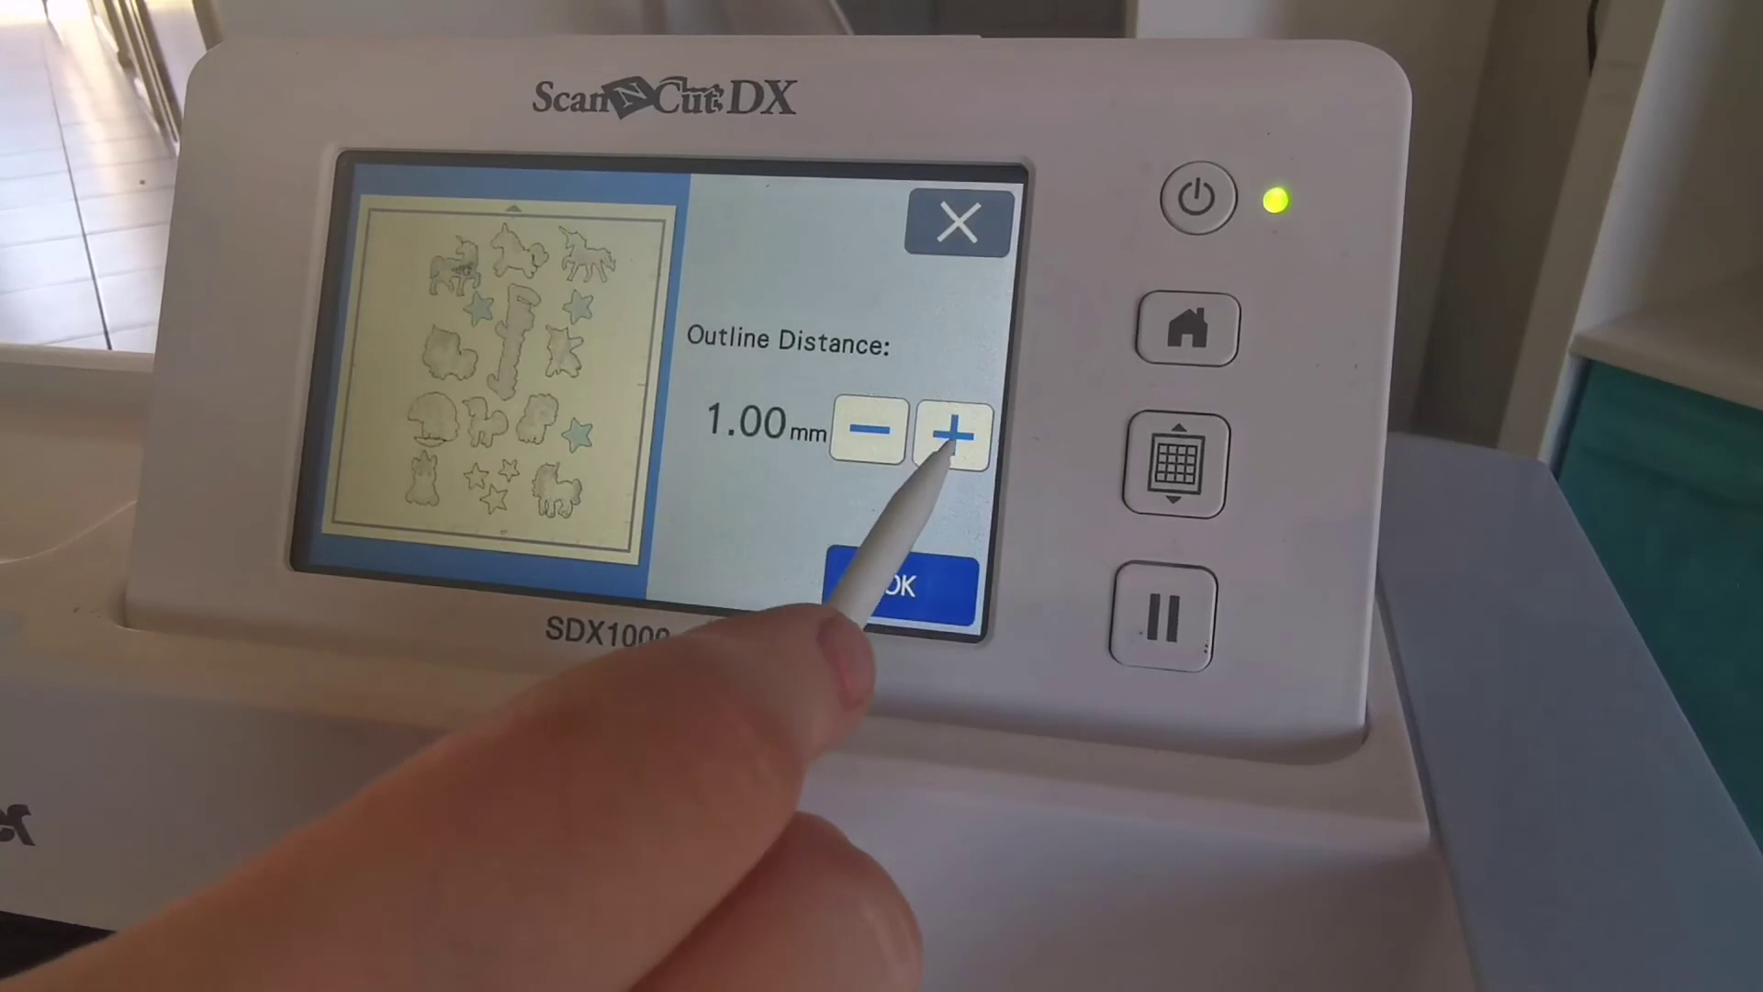
pyautogui.click(953, 434)
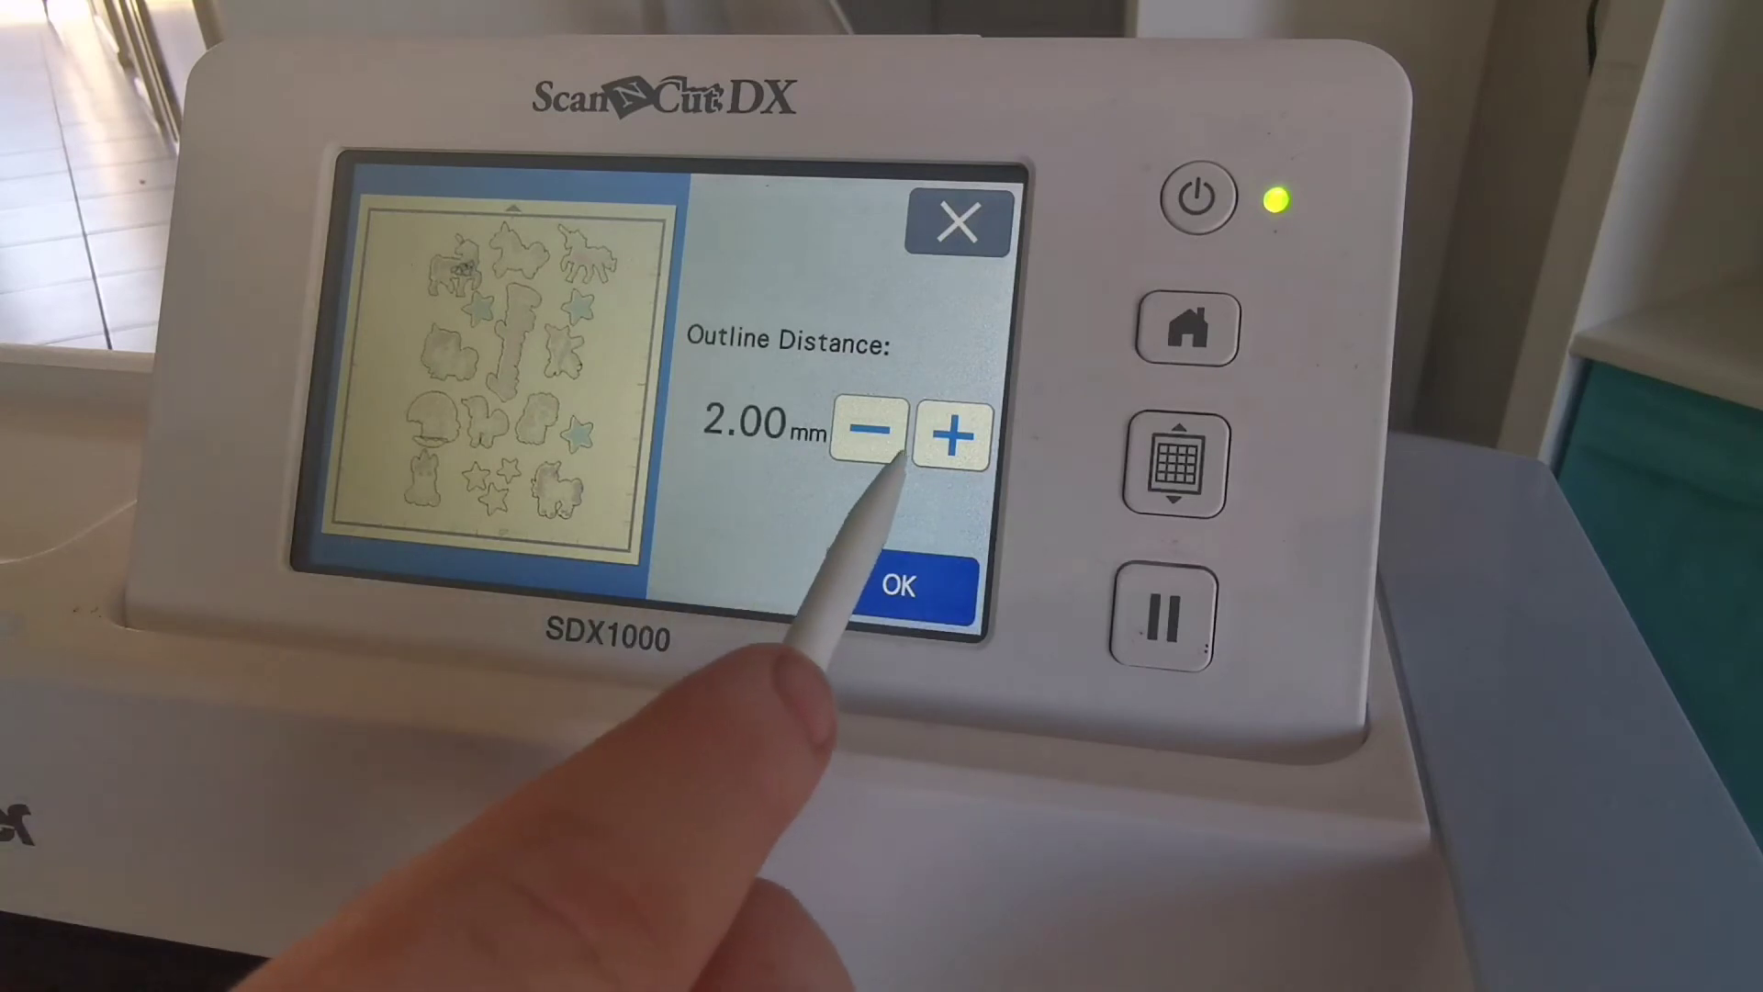
pyautogui.click(898, 588)
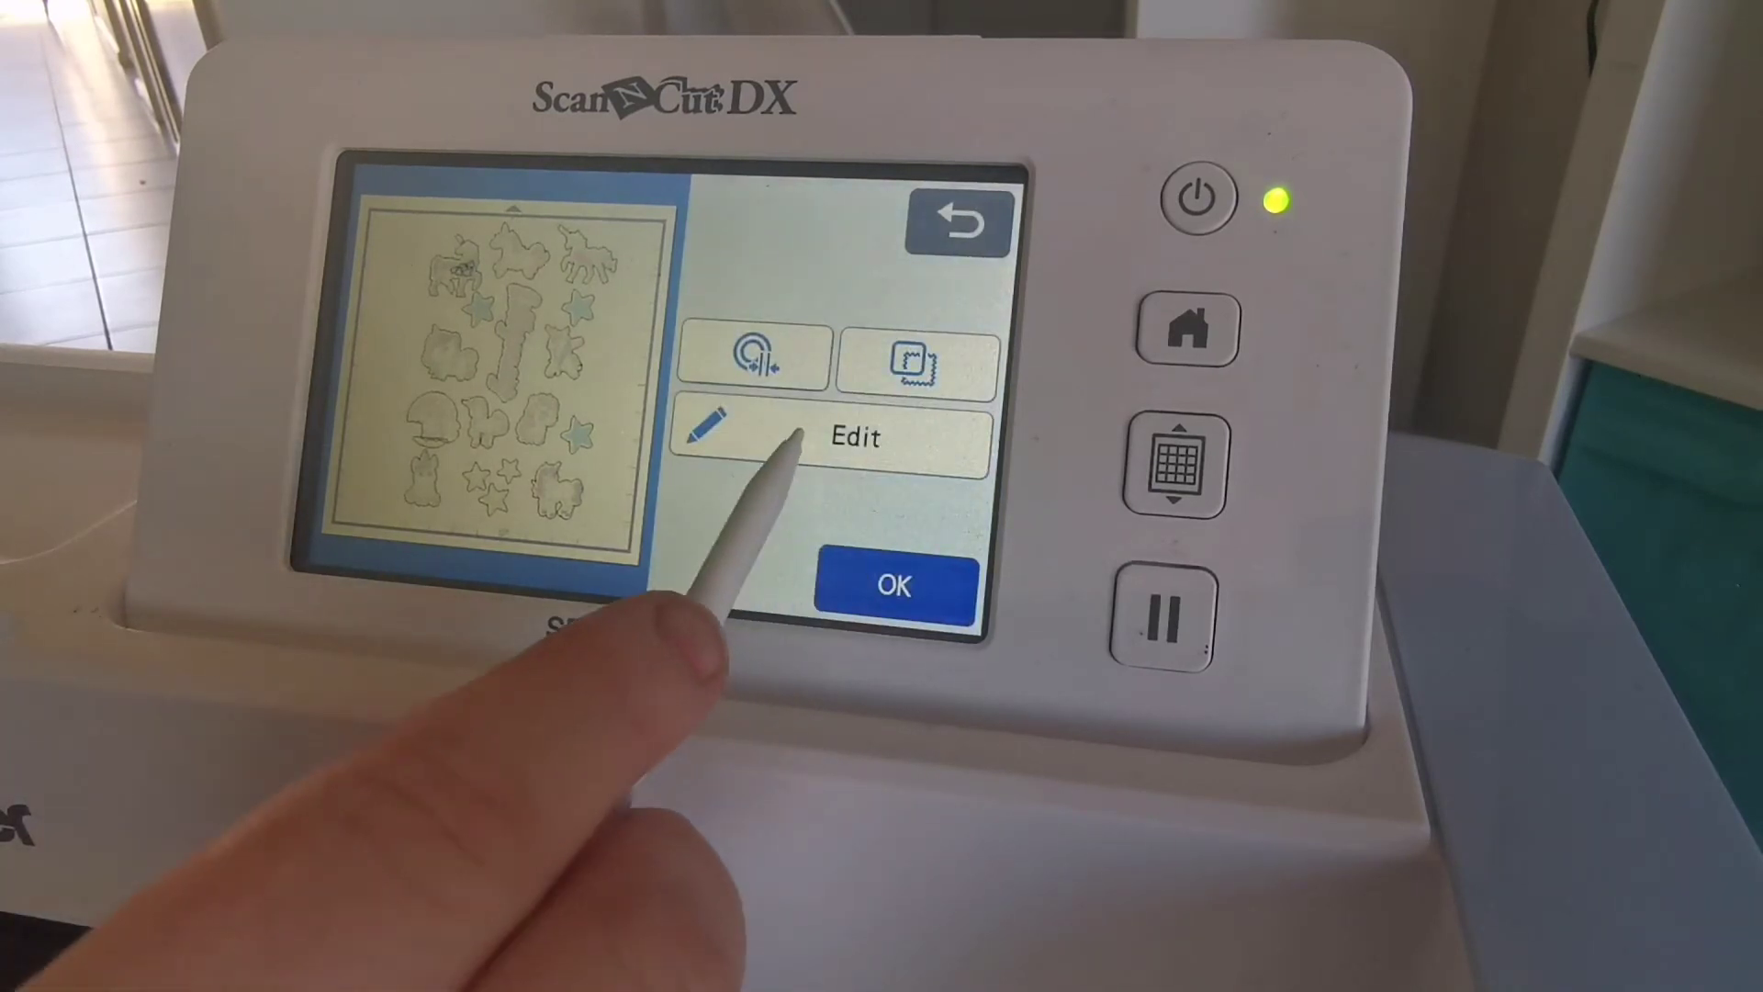
# In Edit mode, select shapes by an area trimmed to the sticker sheet.
pyautogui.click(734, 437)
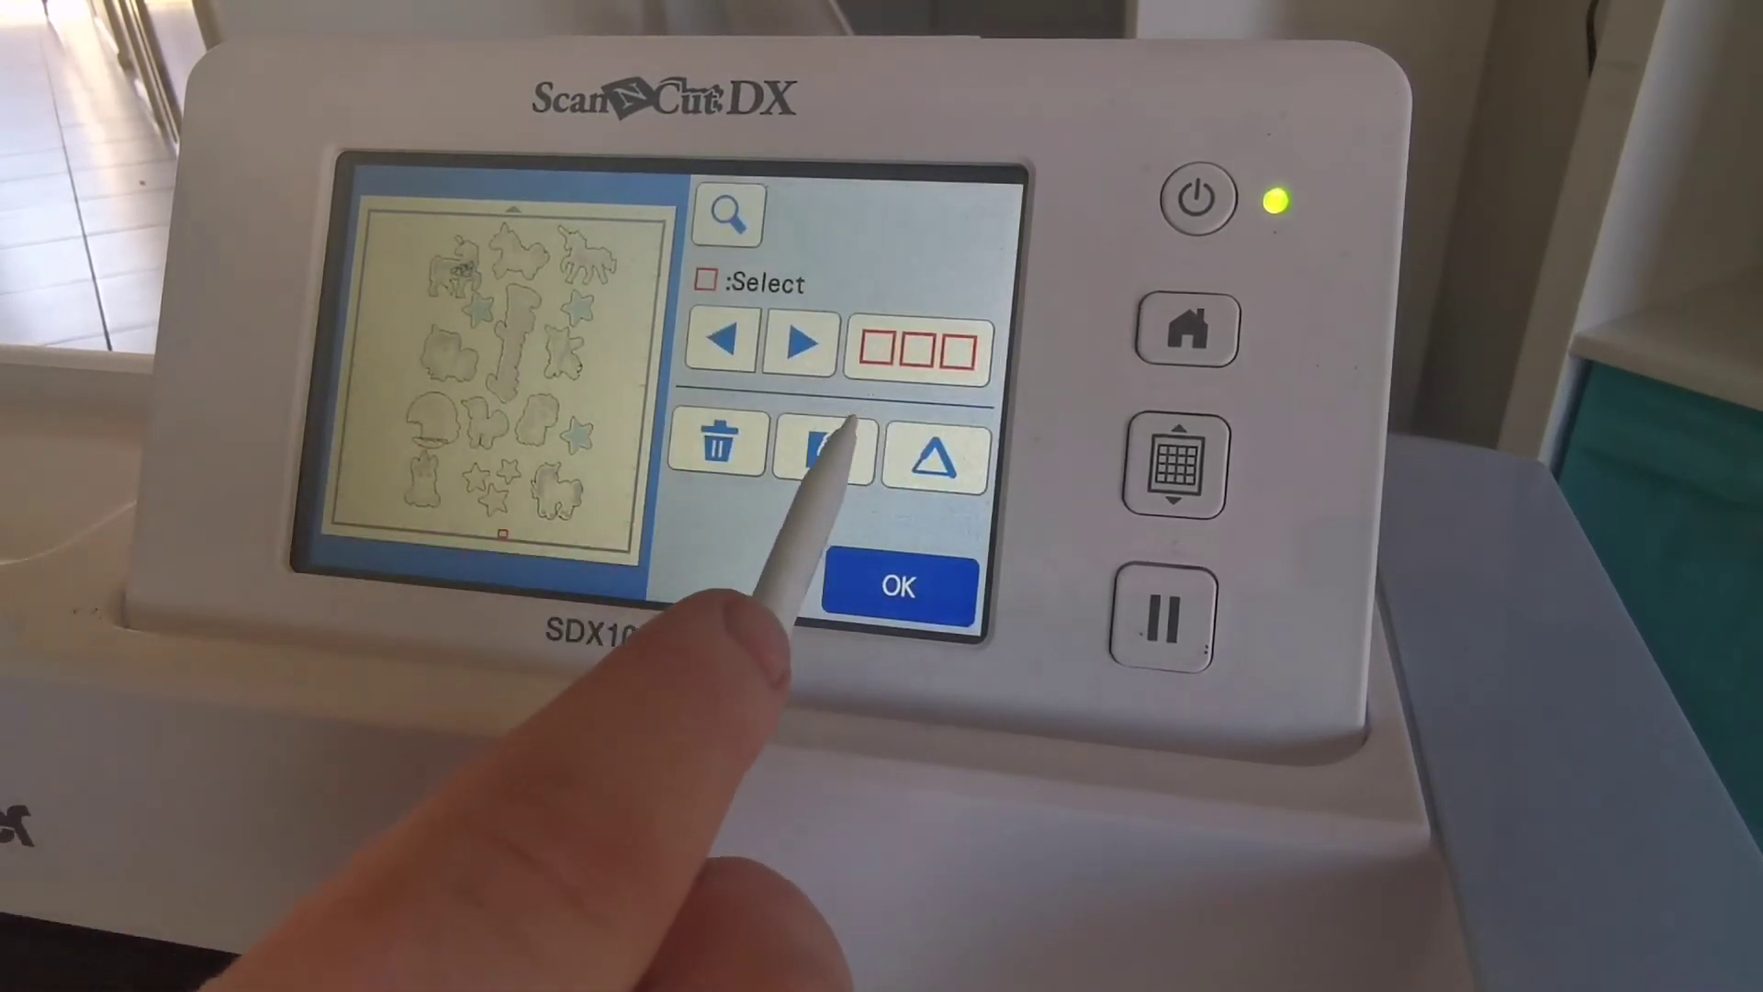
pyautogui.click(909, 347)
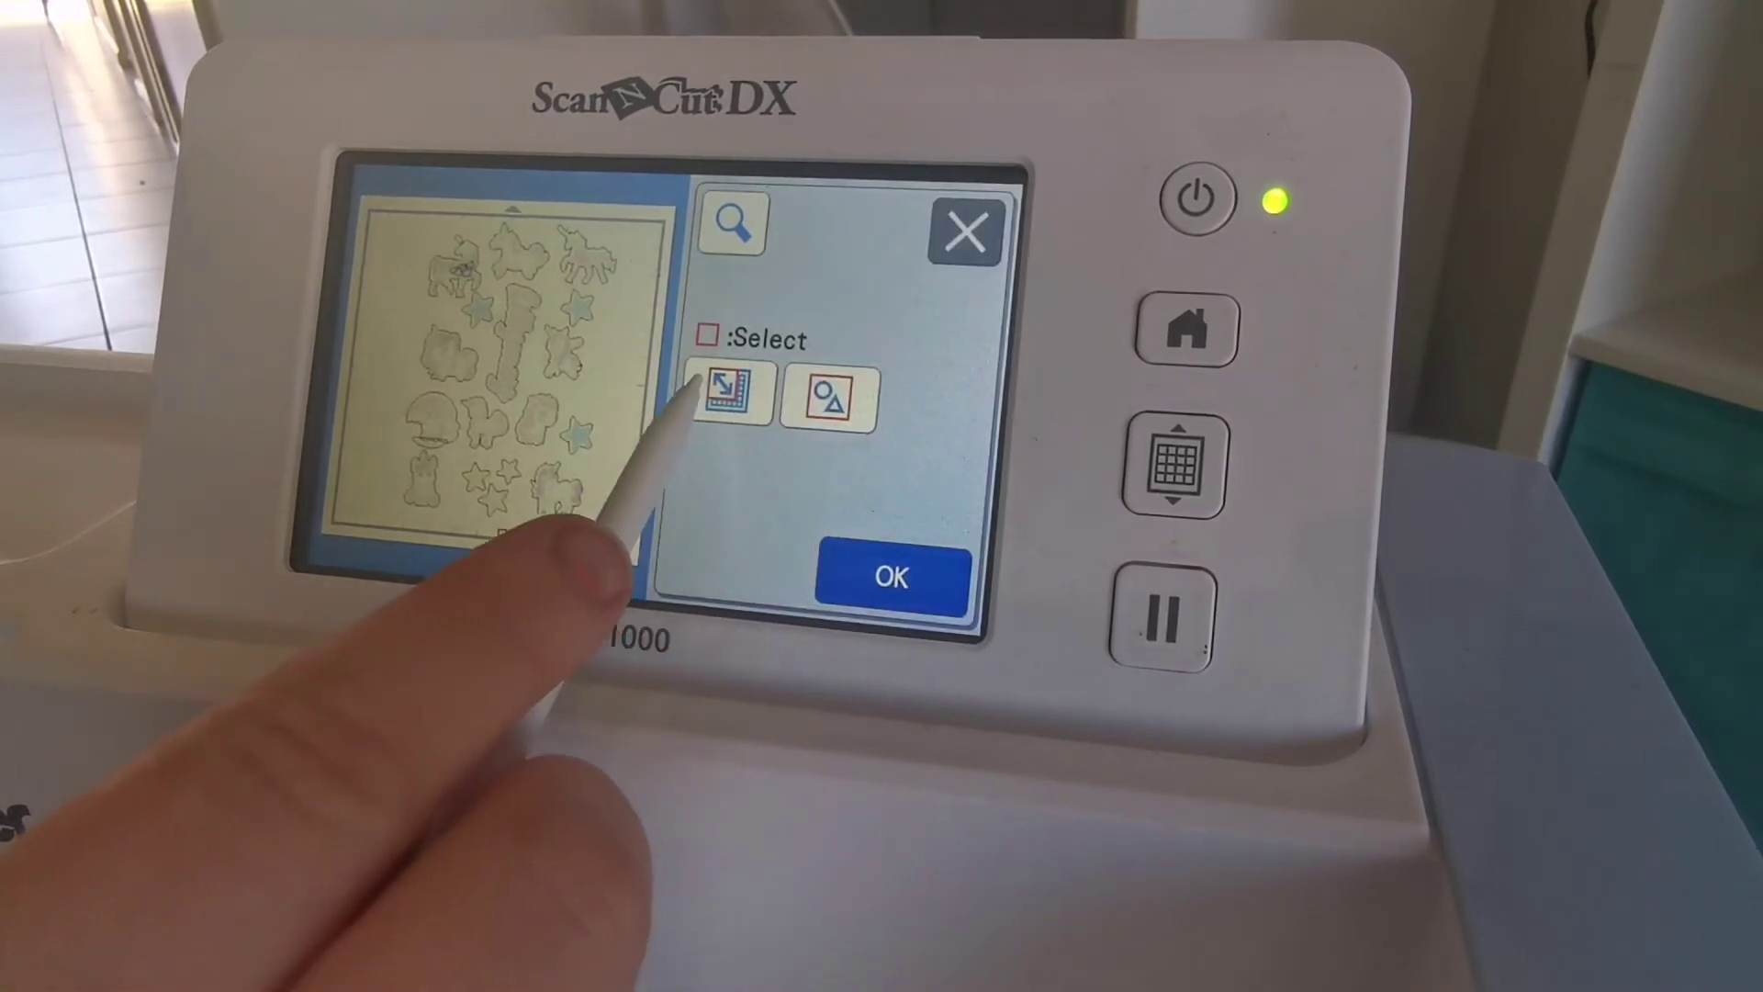
pyautogui.click(725, 393)
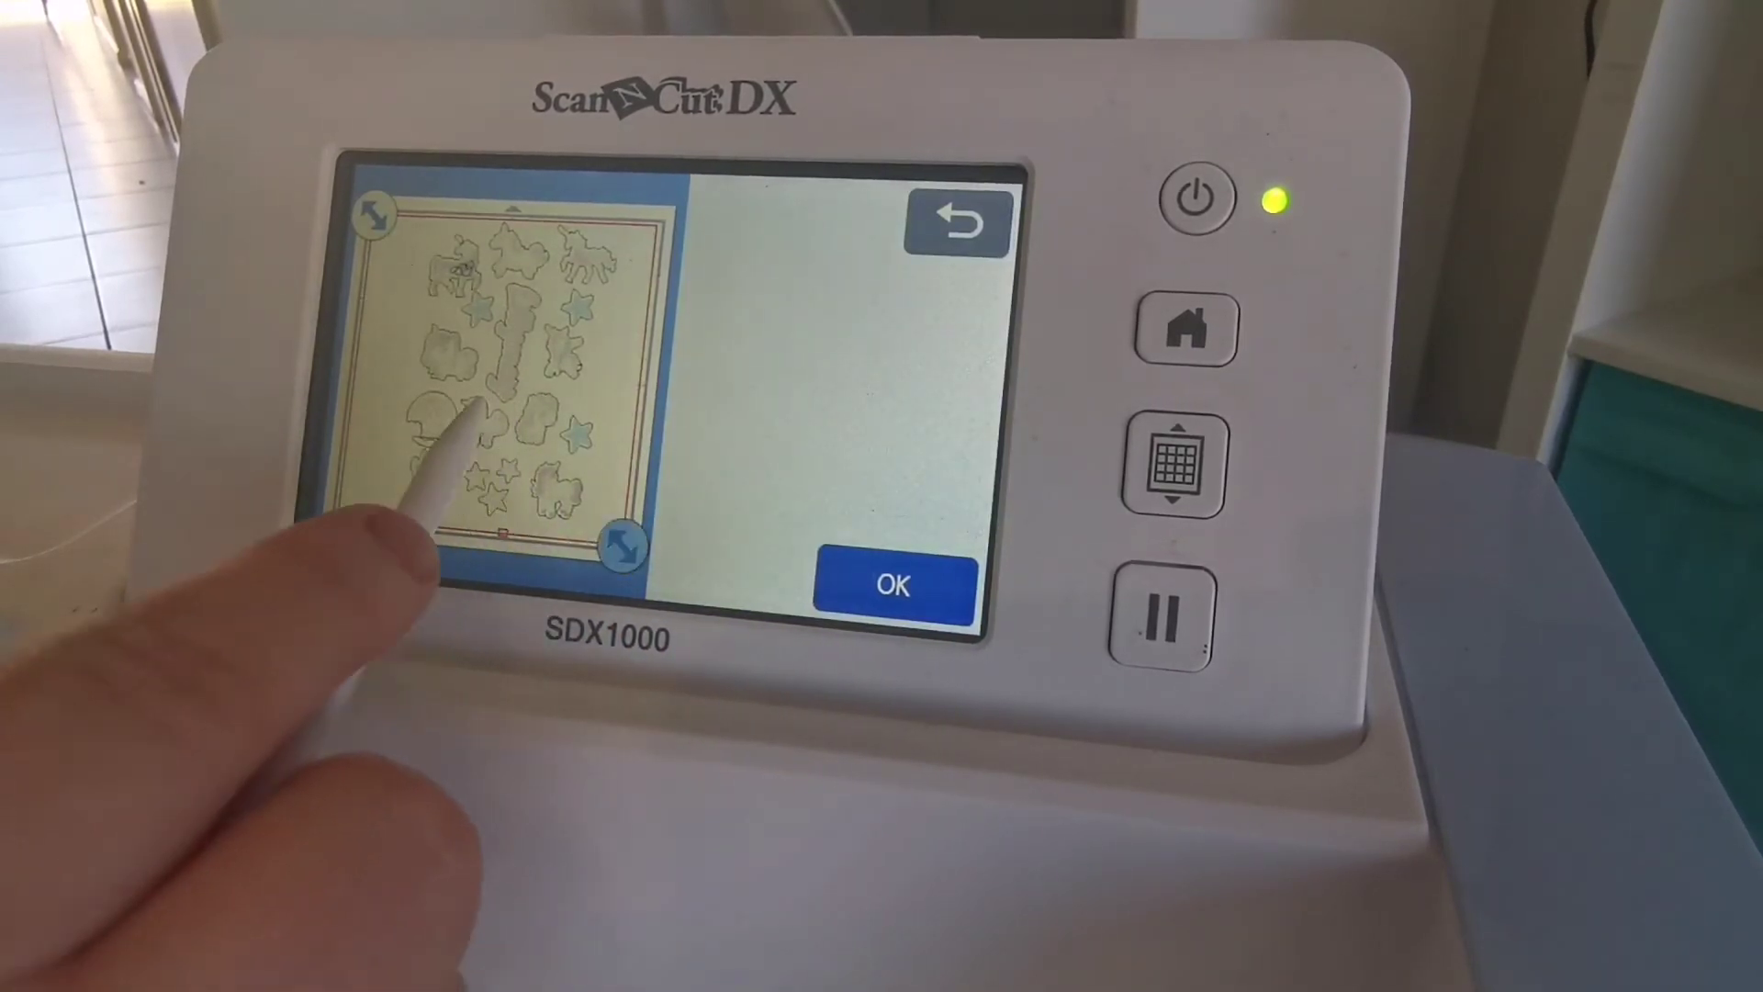
pyautogui.moveTo(622, 546); pyautogui.dragTo(503, 340)
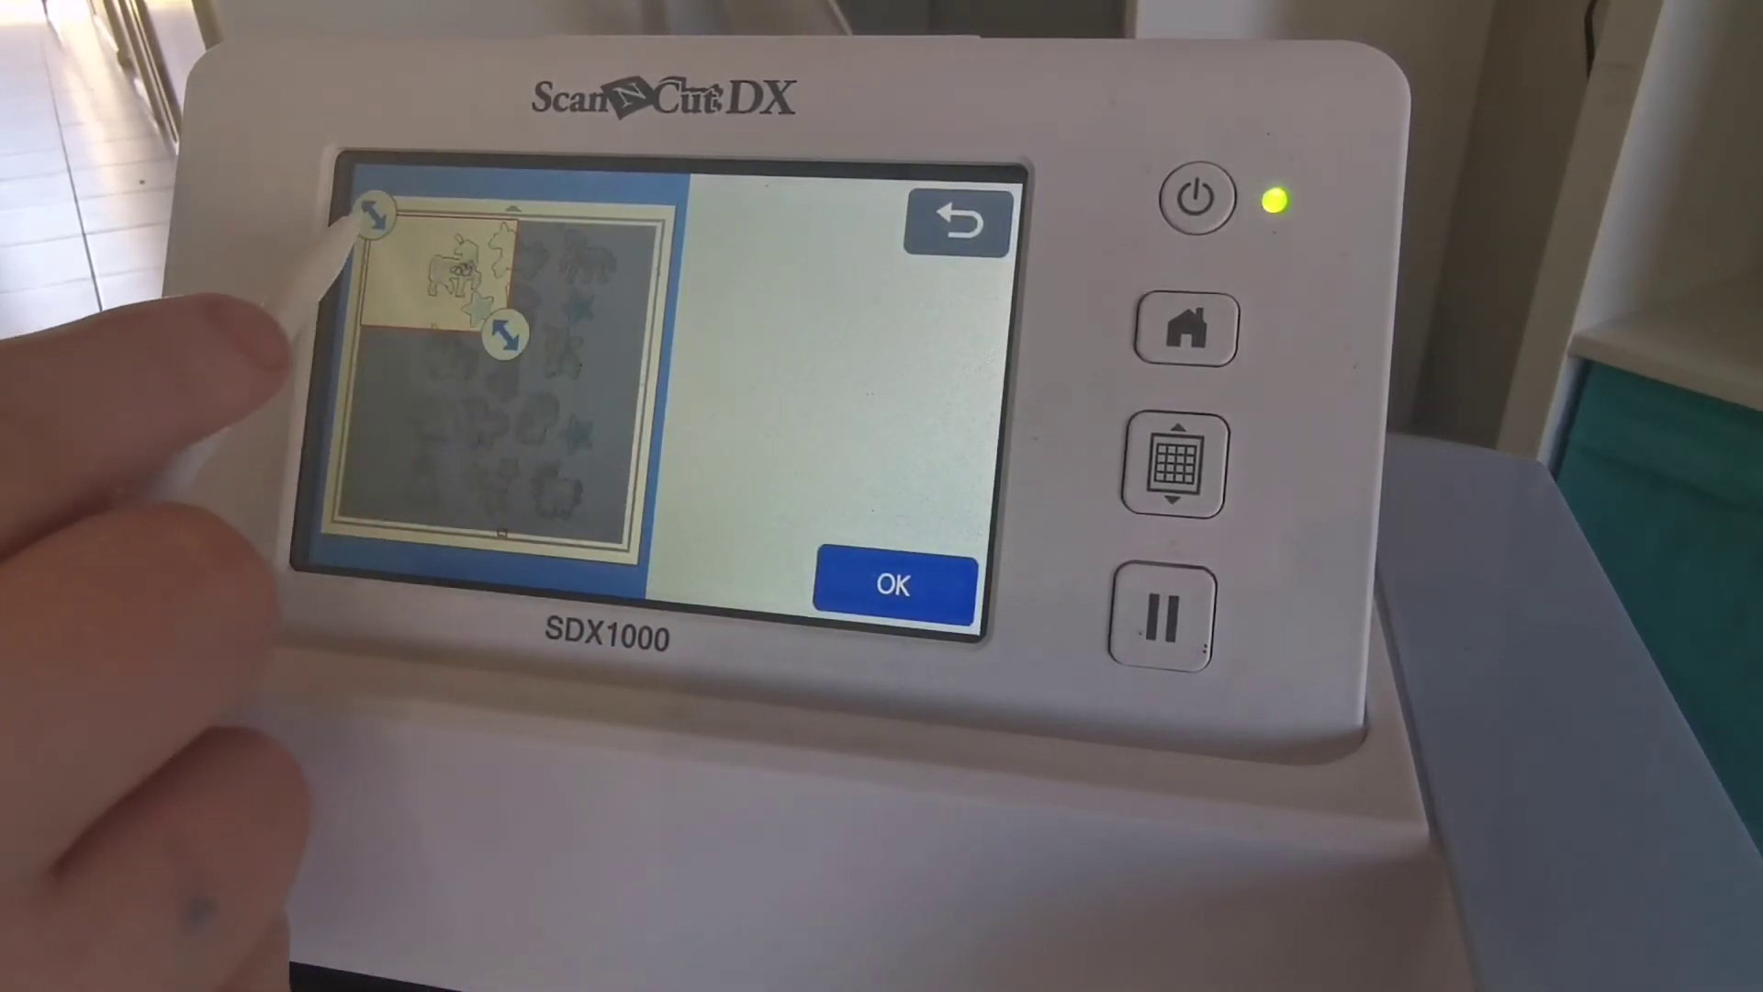
pyautogui.moveTo(370, 218); pyautogui.dragTo(408, 217)
pyautogui.click(894, 606)
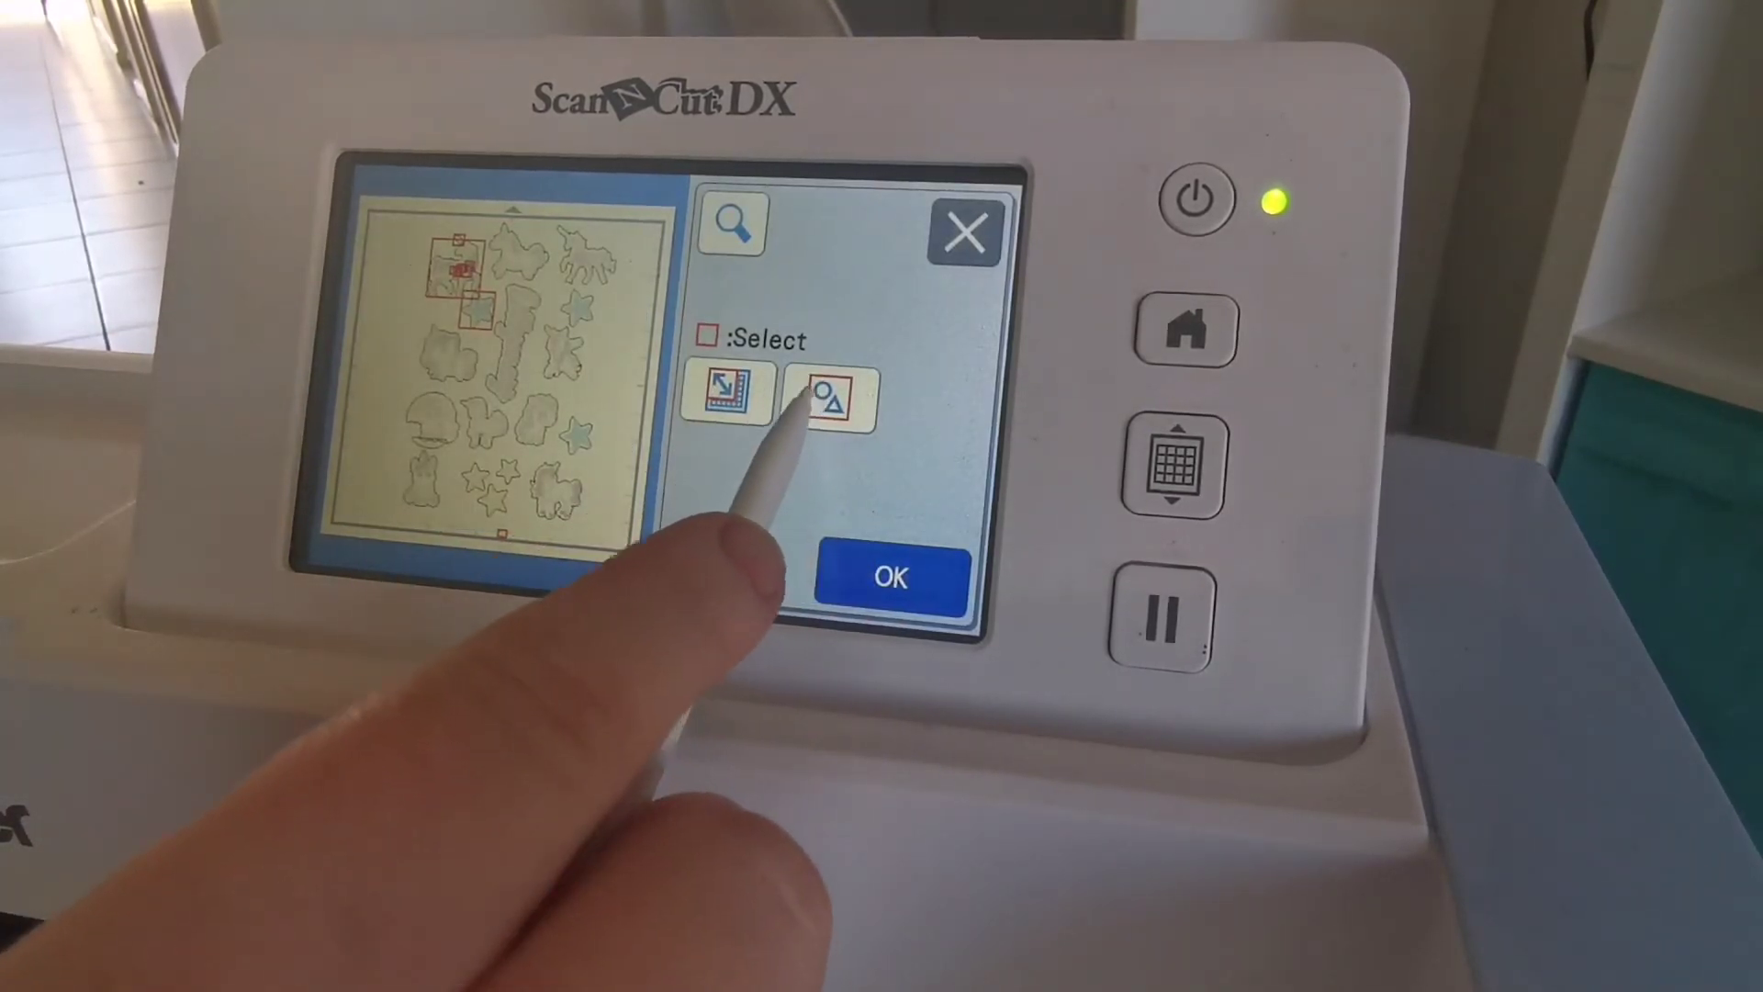
# Delete the unwanted outlines, including the mushroom and a small shape, and apply the edits.
pyautogui.click(808, 395)
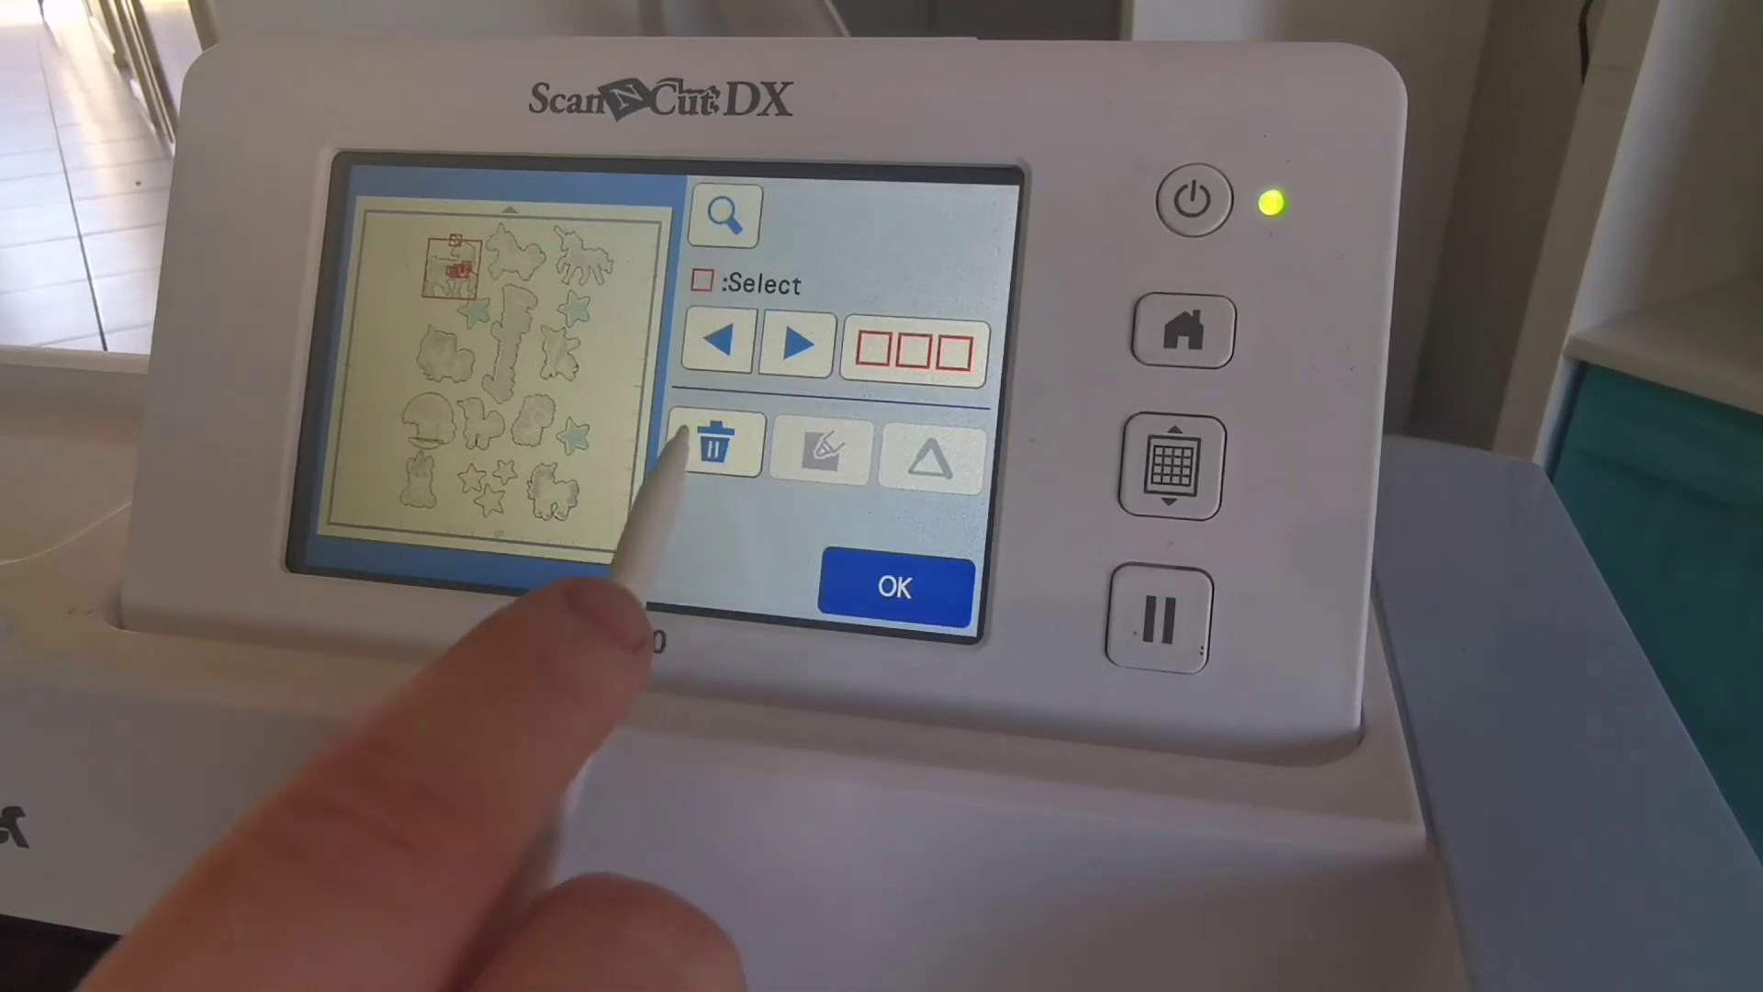
pyautogui.click(712, 443)
pyautogui.click(840, 588)
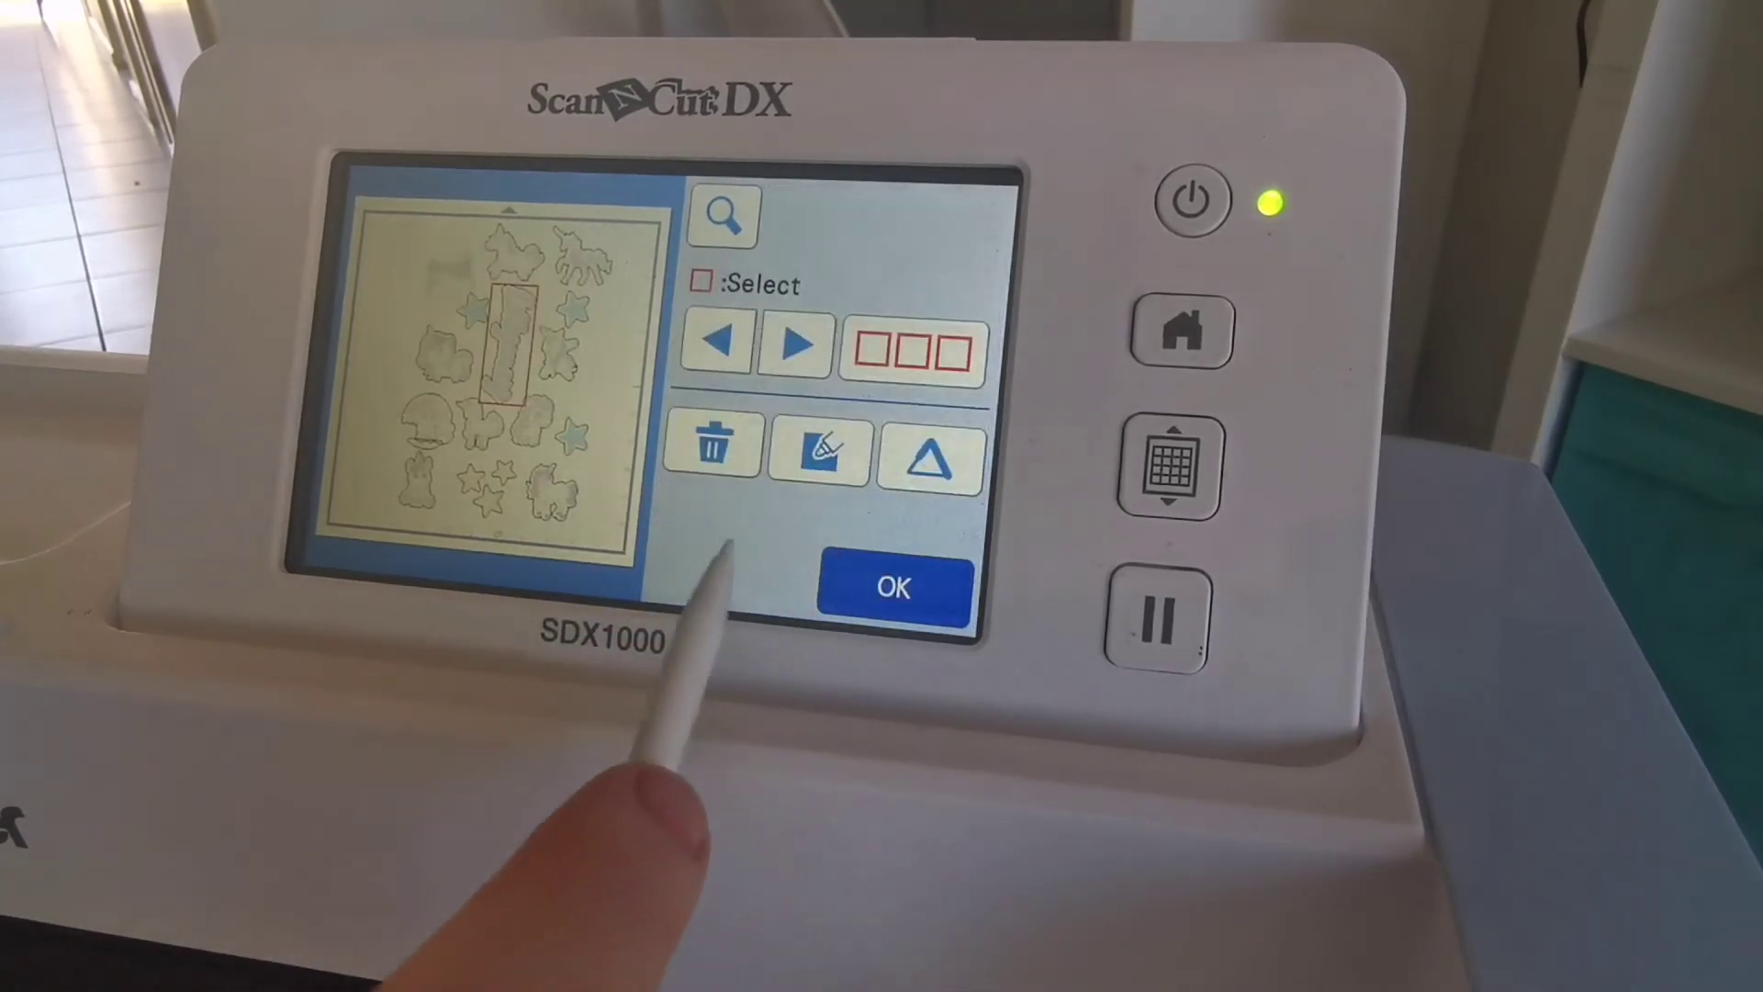
pyautogui.click(418, 404)
pyautogui.click(712, 445)
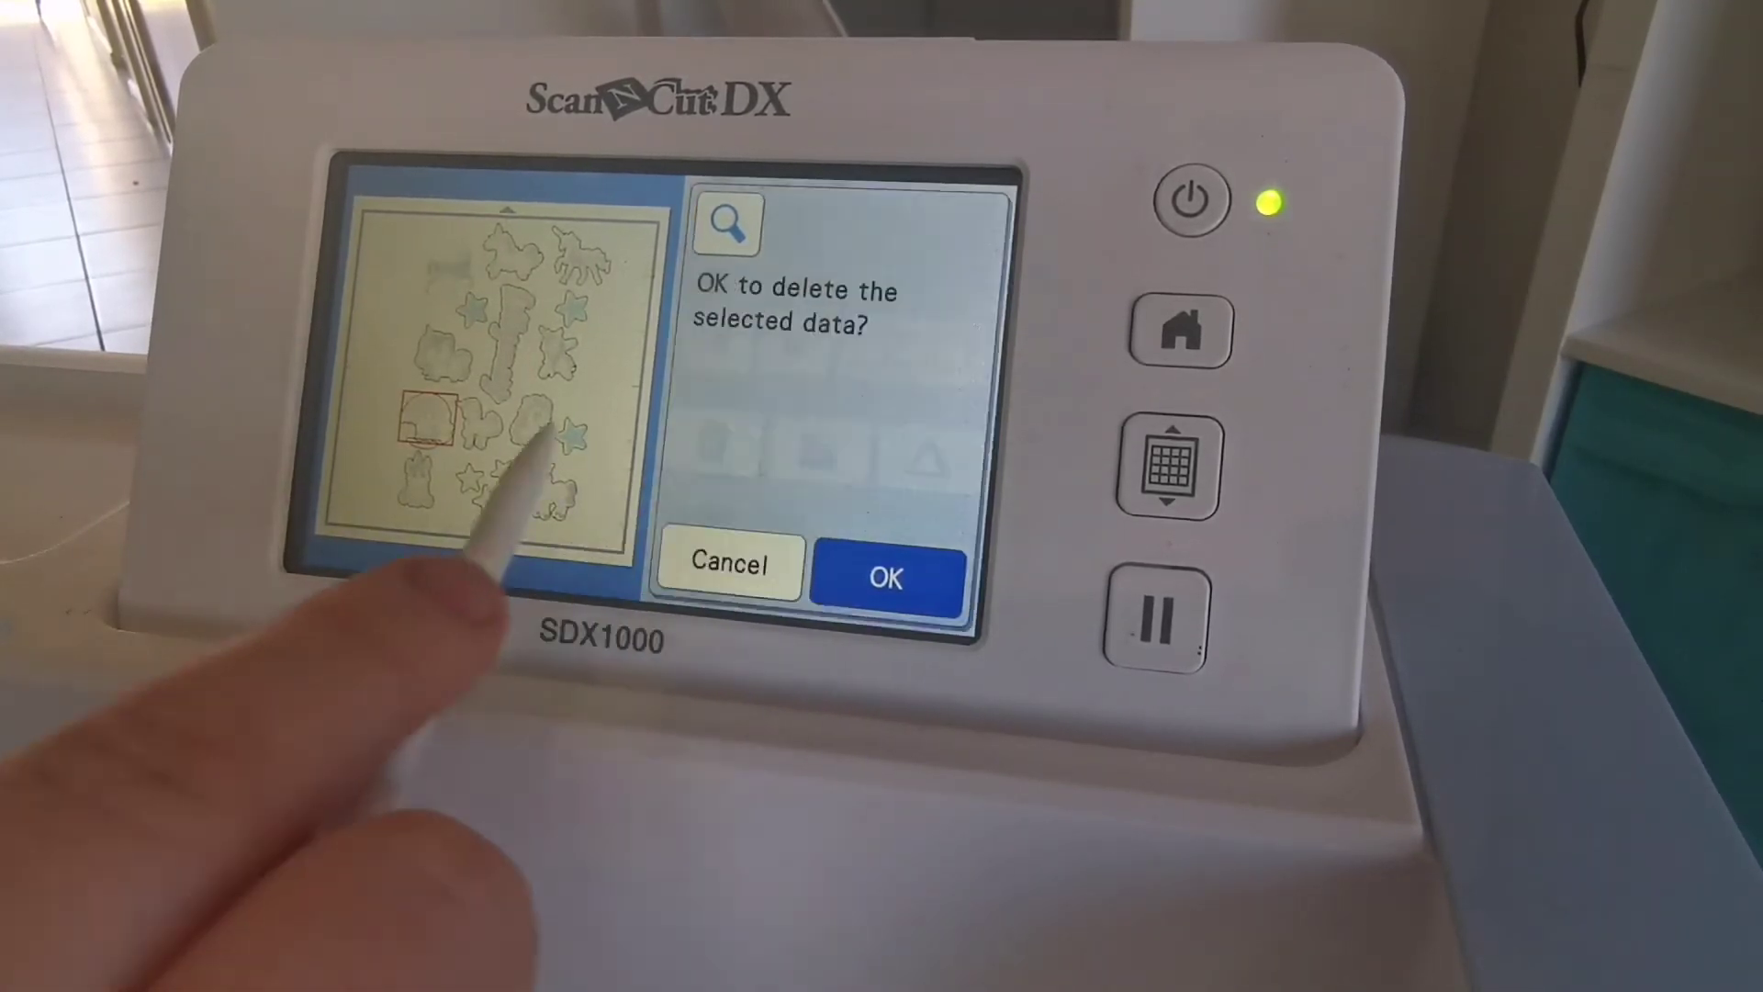
pyautogui.click(854, 574)
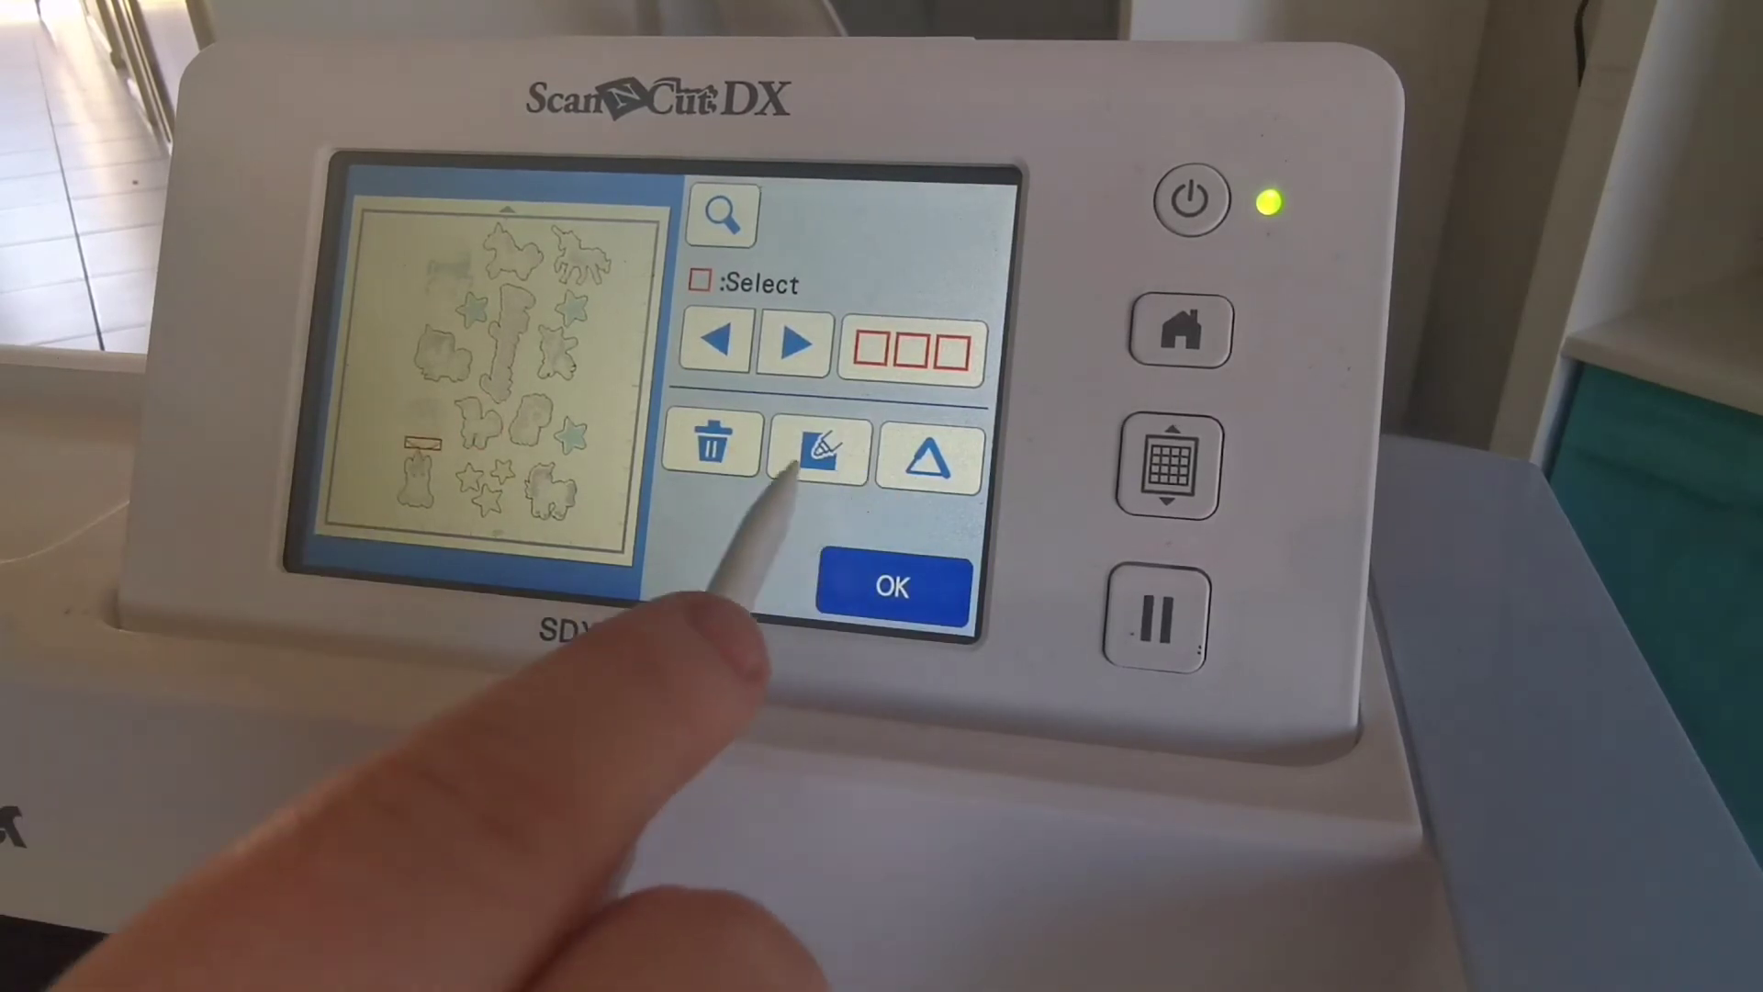
pyautogui.click(712, 442)
pyautogui.click(891, 588)
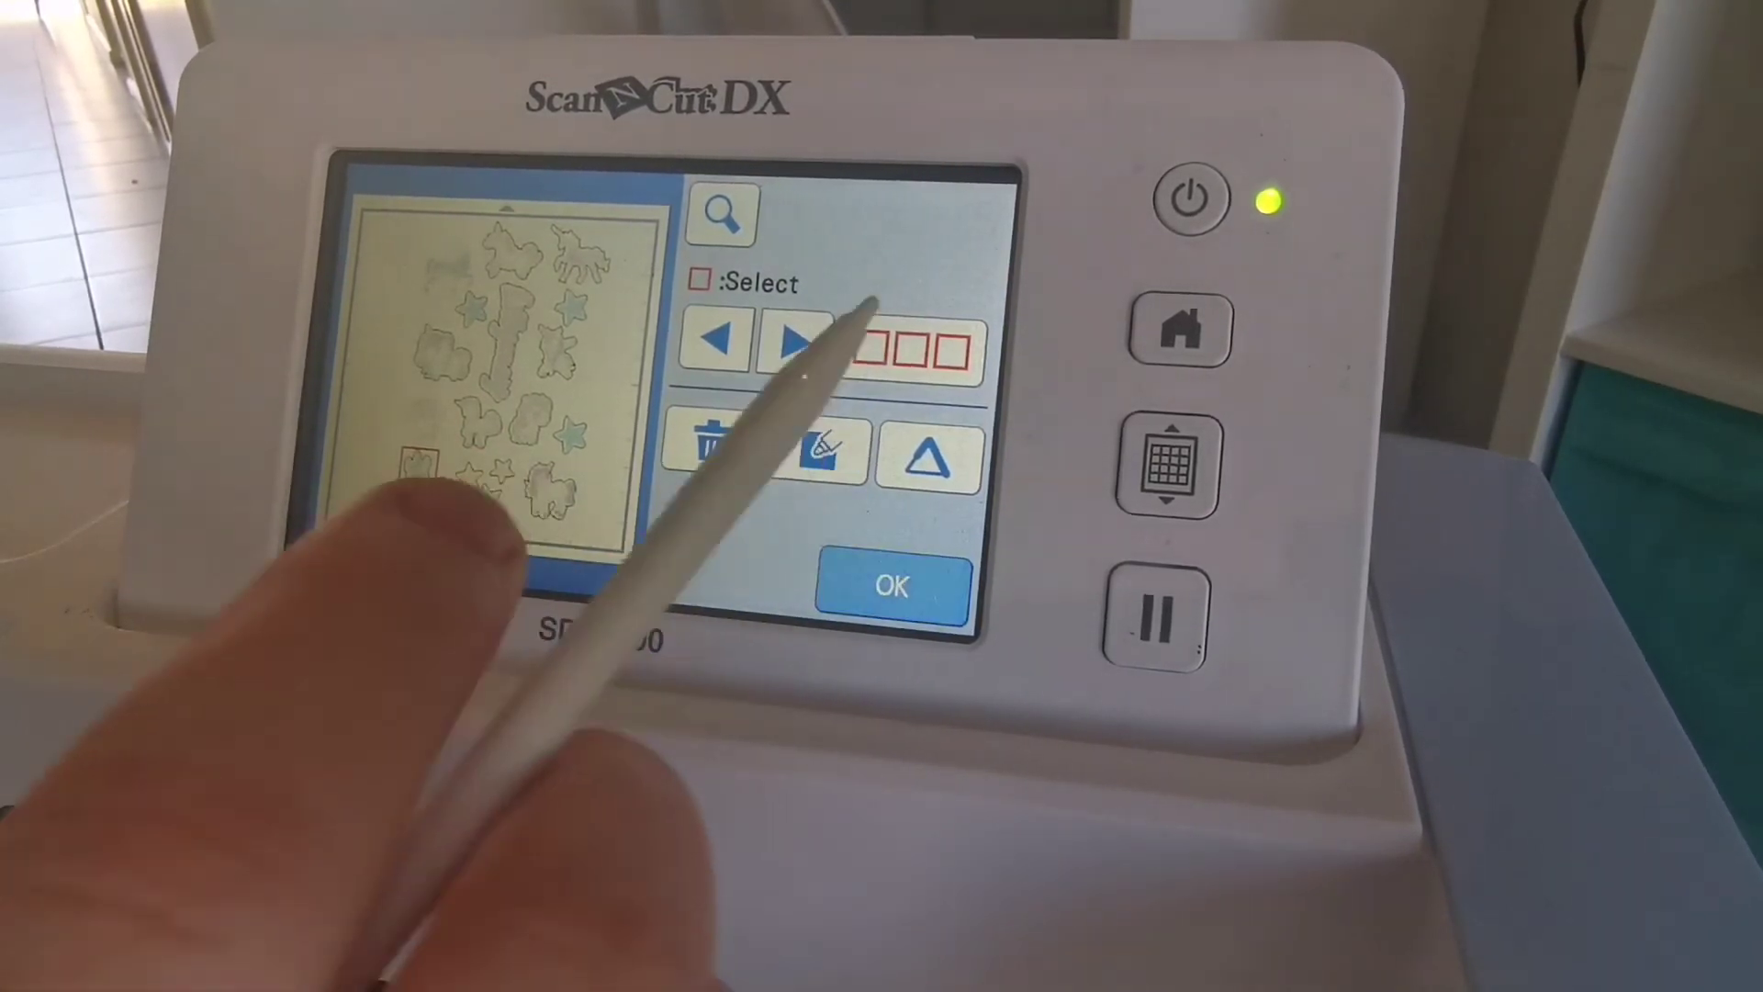
pyautogui.click(891, 588)
pyautogui.click(854, 583)
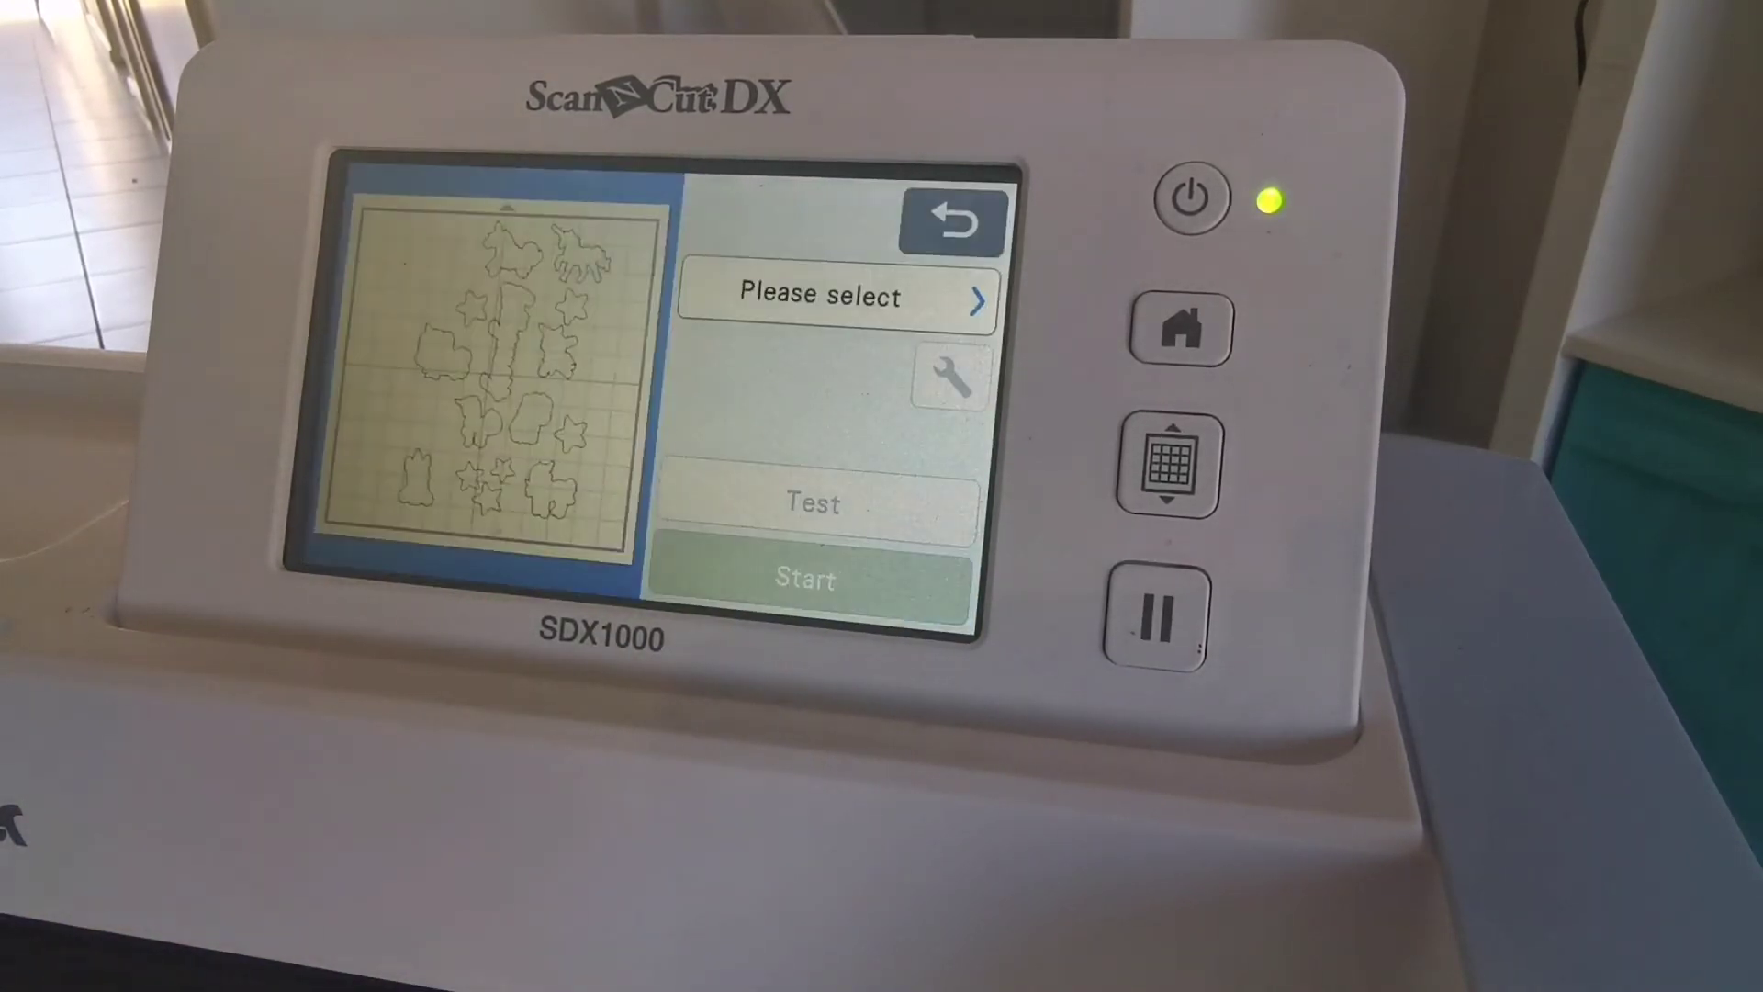
# Choose Cut mode for the outlines and accept the out-of-effective-area warning.
pyautogui.click(740, 292)
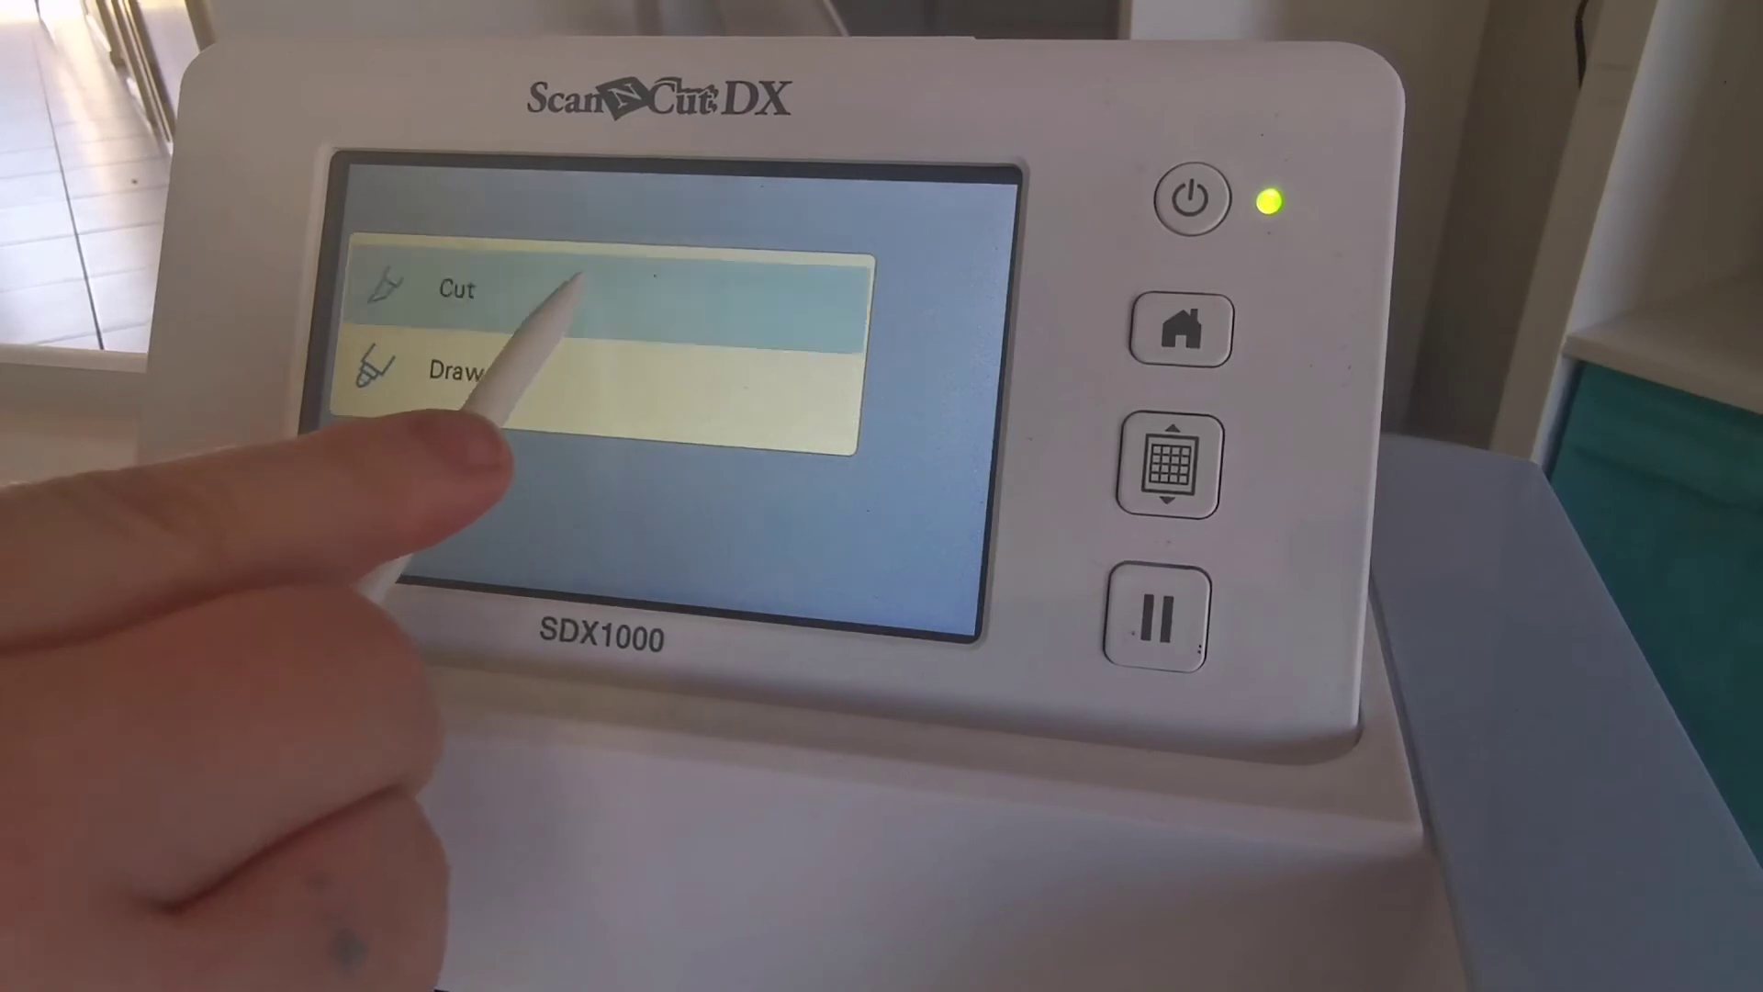
pyautogui.click(577, 276)
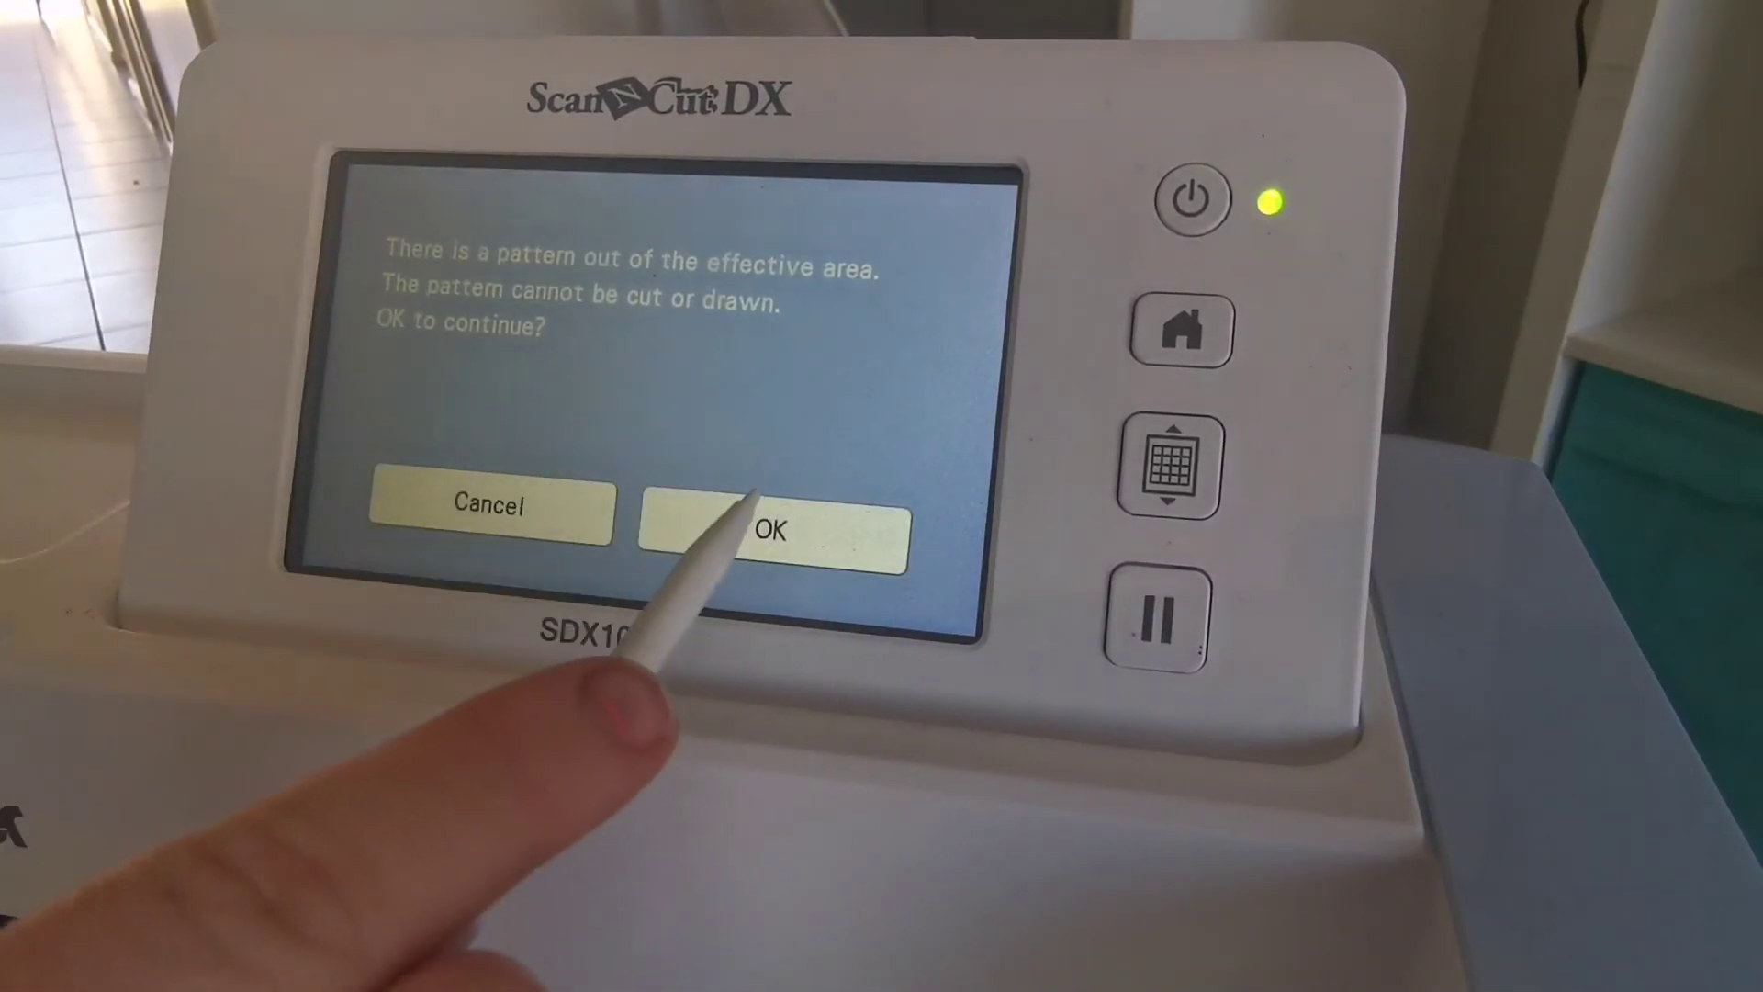
pyautogui.click(748, 524)
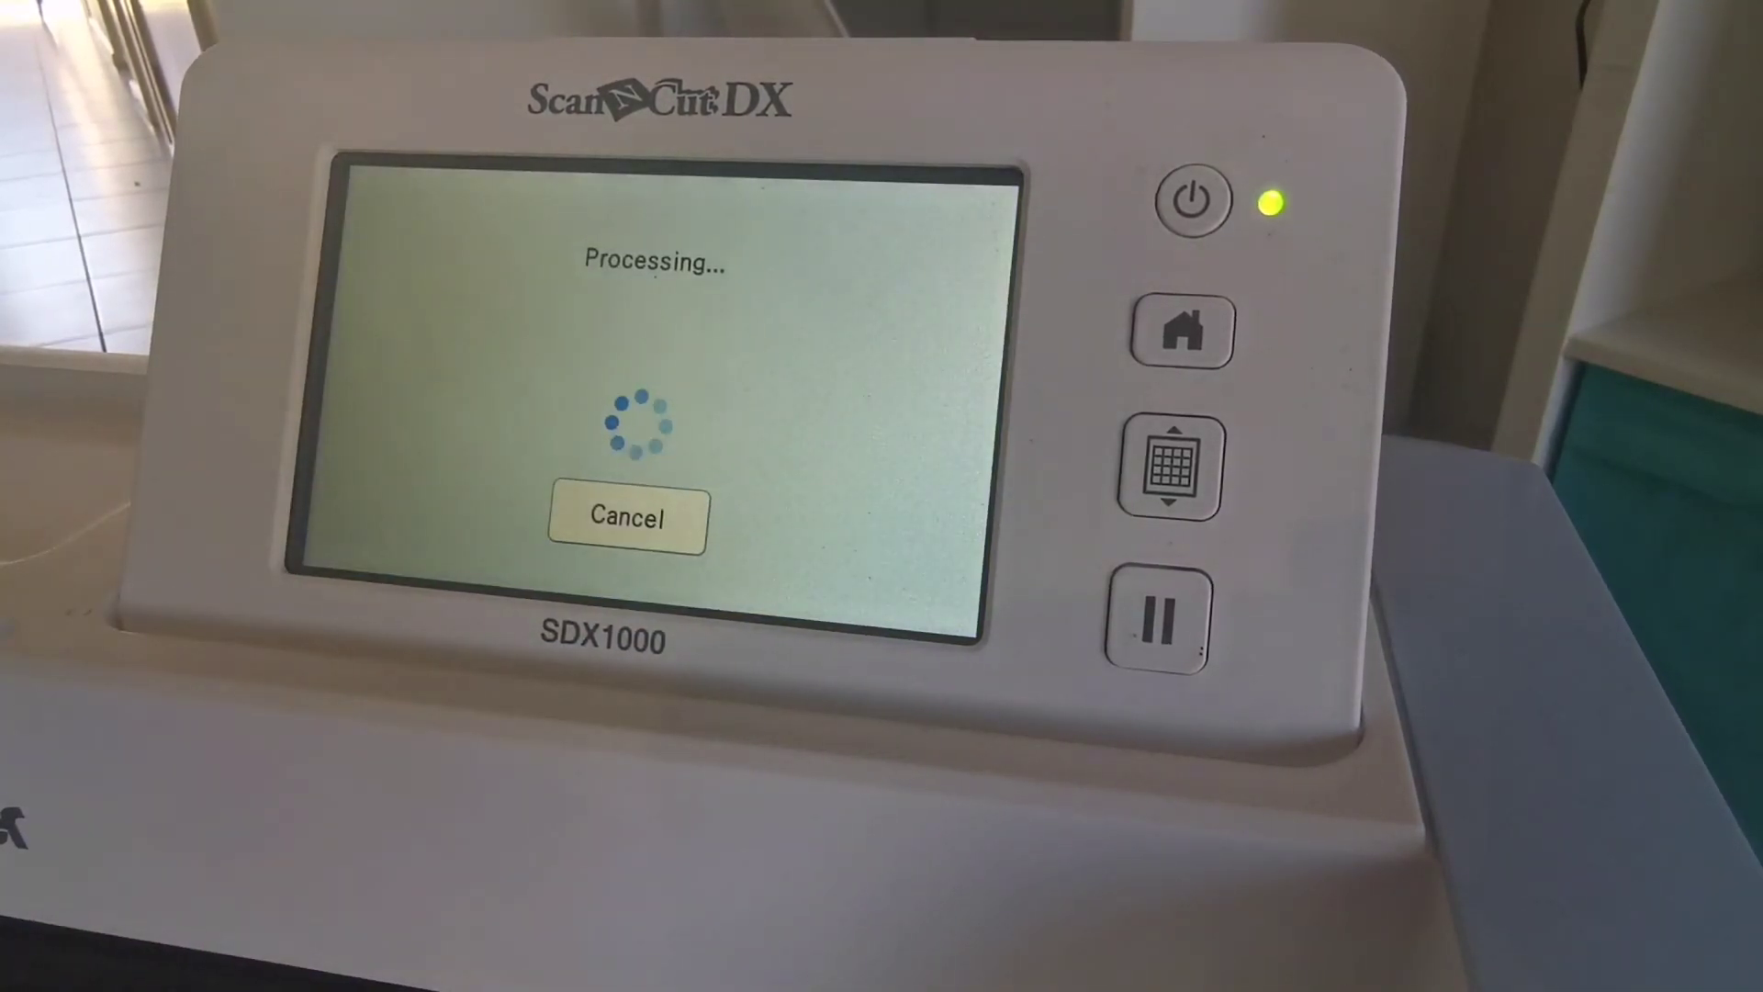